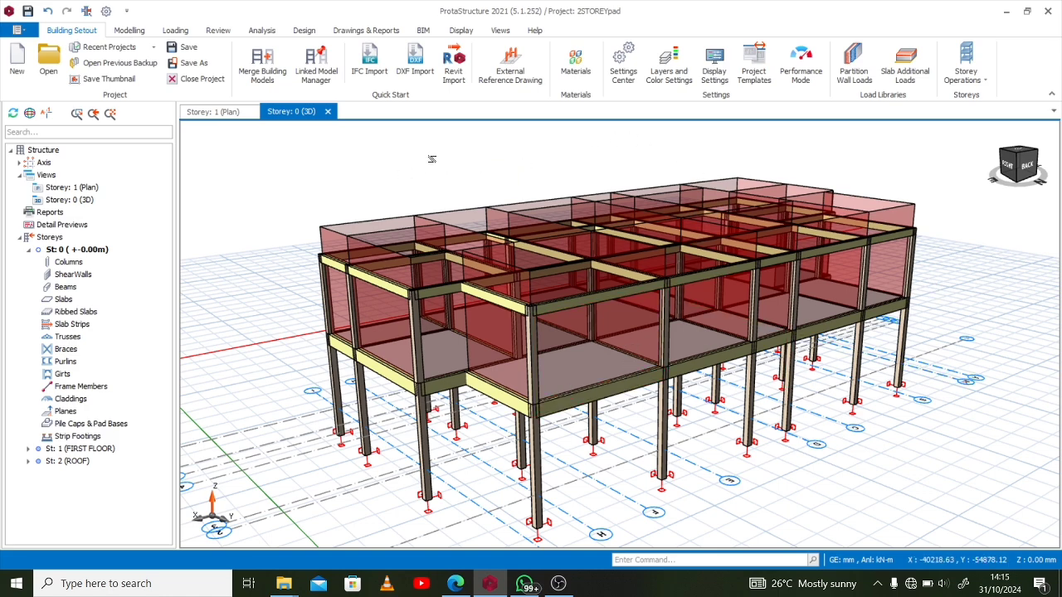
Open the plan view of storey St: 0 to show the column layout at foundation level
{"action": "left_click", "coordinate": [220, 115]}
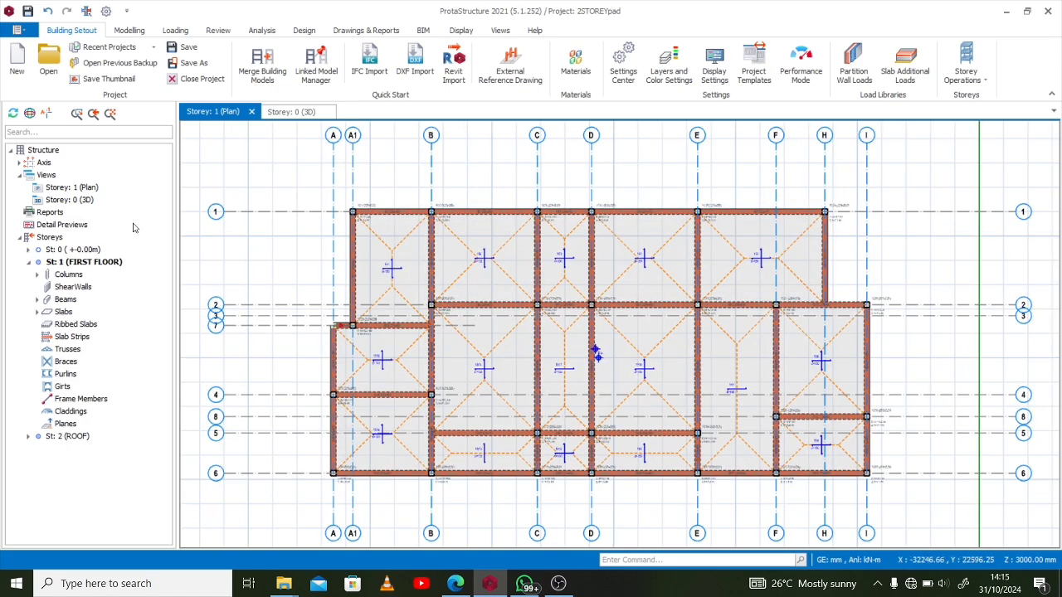
{"action": "double_click", "coordinate": [93, 251]}
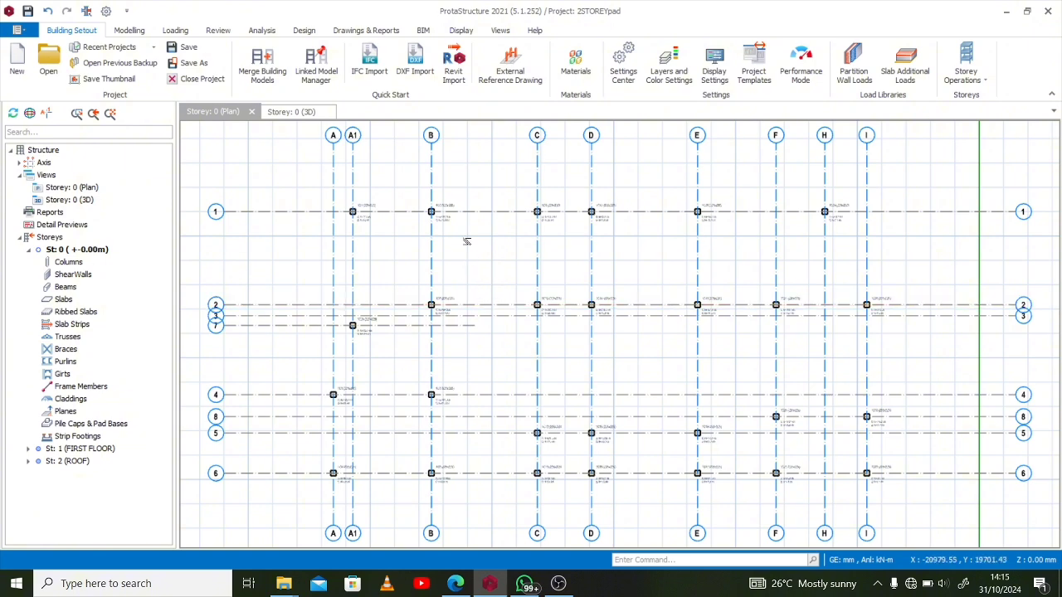
{"action": "scroll", "coordinate": [639, 233], "scroll_direction": "up", "scroll_amount": 2}
{"action": "scroll", "coordinate": [637, 238], "scroll_direction": "down", "scroll_amount": 4}
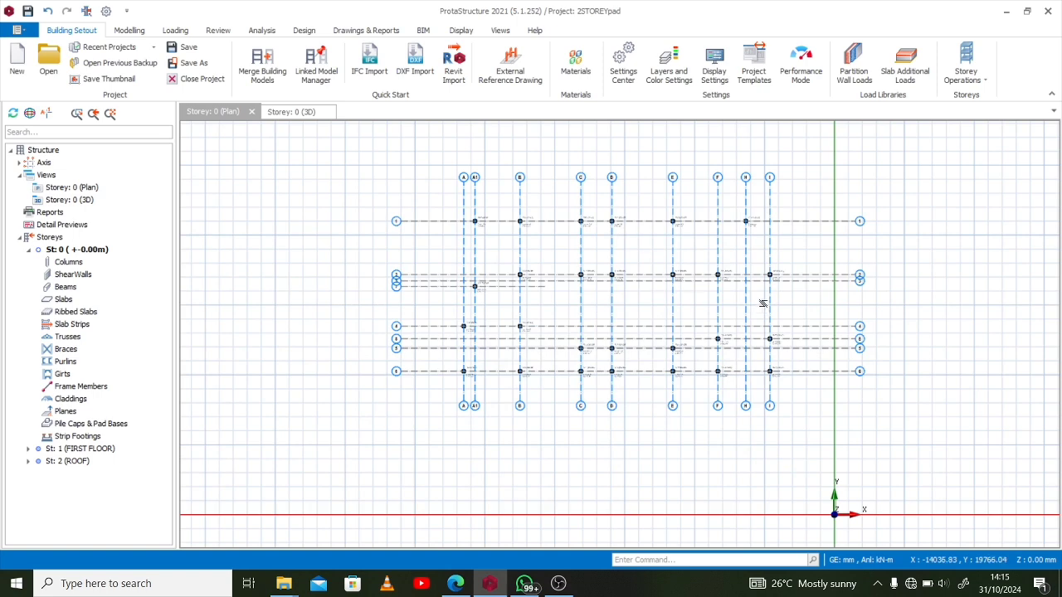
{"action": "scroll", "coordinate": [764, 303], "scroll_direction": "up", "scroll_amount": 2}
{"action": "middle_click_drag", "start_coordinate": [800, 243], "coordinate": [819, 271]}
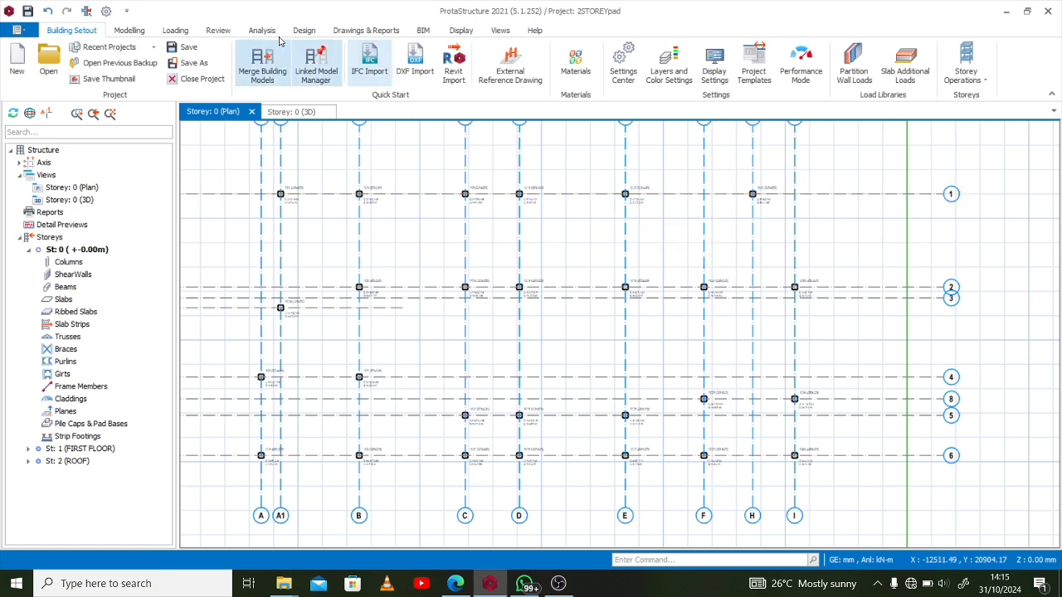
Check in the visual interrogation settings which load cases the column axial load display uses, and accept them
{"action": "left_click", "coordinate": [219, 31]}
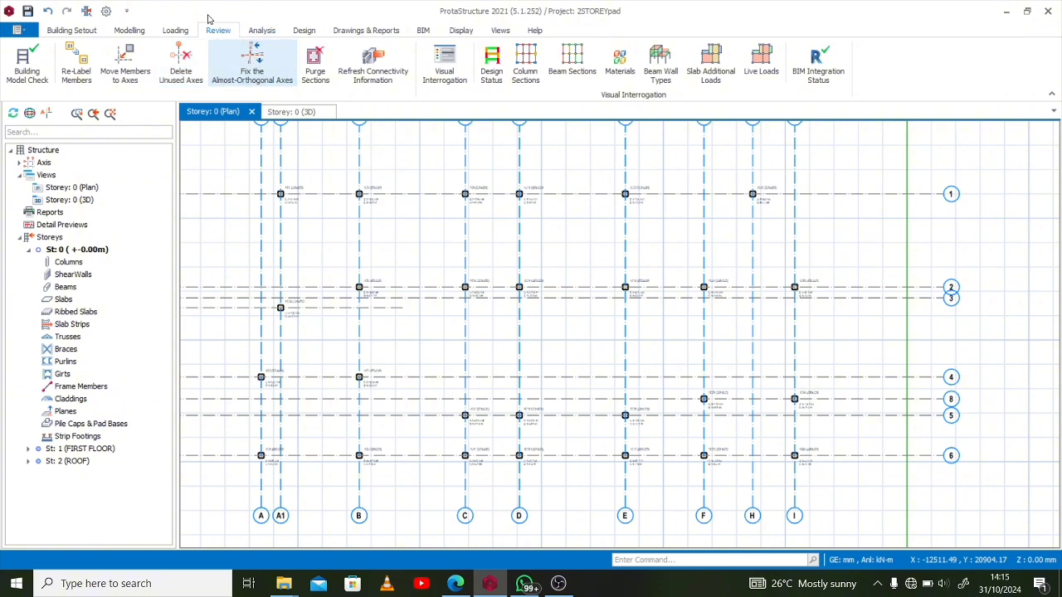
{"action": "left_click", "coordinate": [443, 75]}
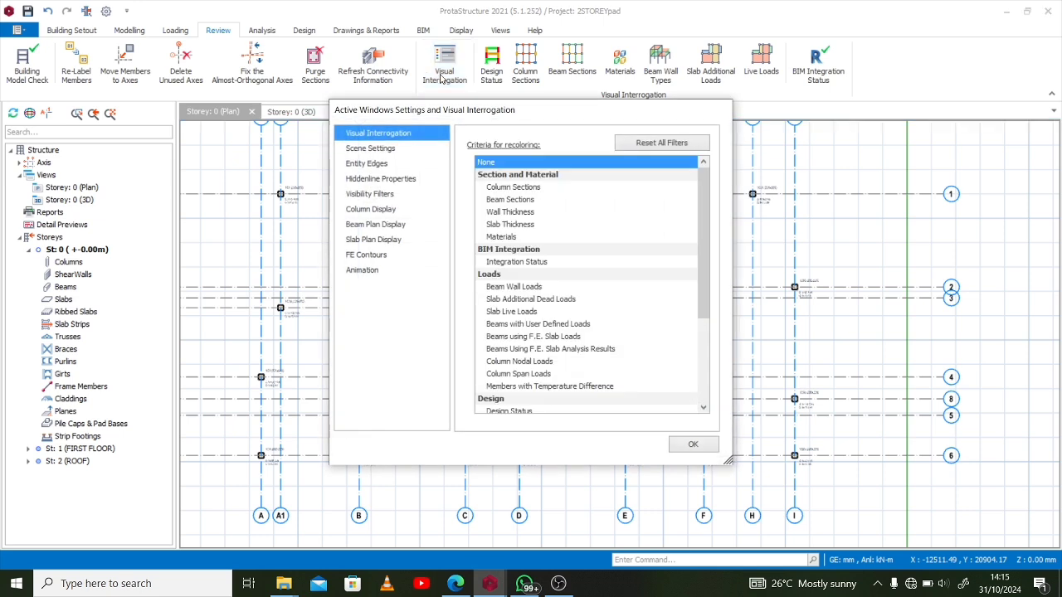
{"action": "left_click", "coordinate": [386, 213]}
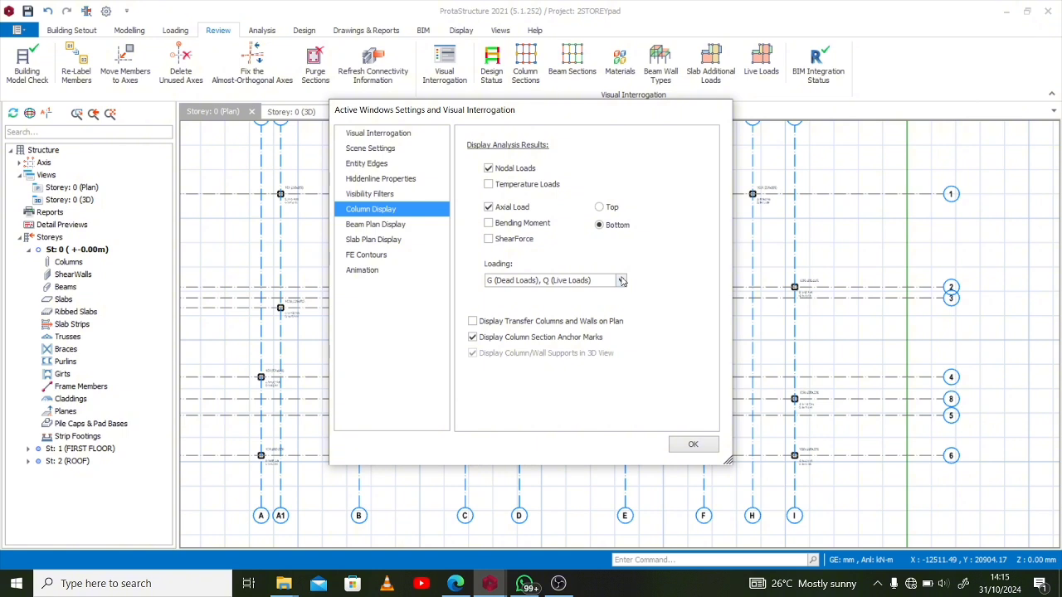
{"action": "left_click", "coordinate": [620, 281]}
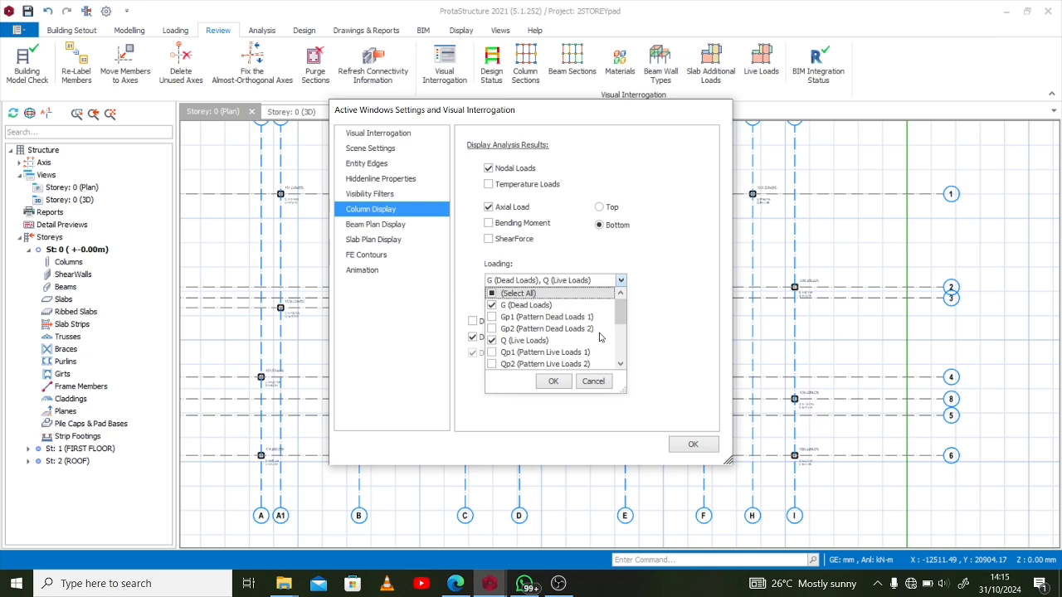
{"action": "left_click", "coordinate": [494, 307]}
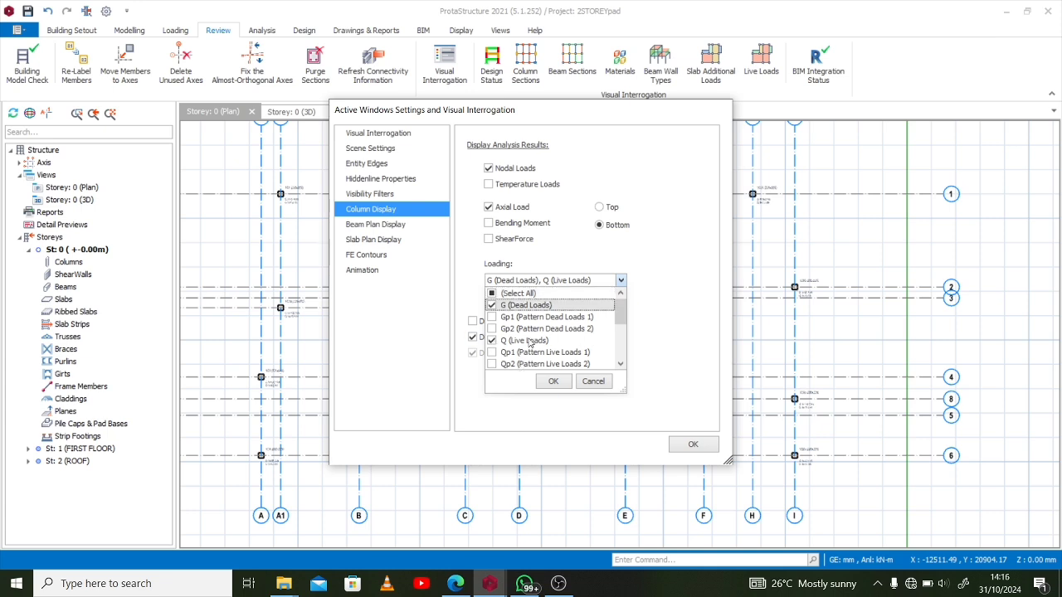
{"action": "scroll", "coordinate": [533, 348], "scroll_direction": "down", "scroll_amount": 4}
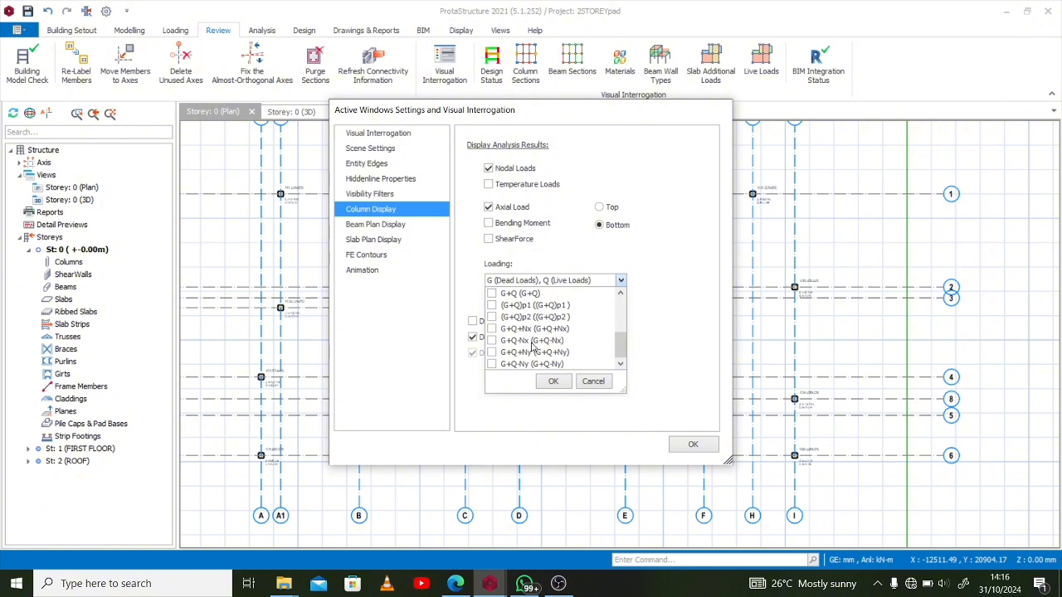
{"action": "scroll", "coordinate": [512, 314], "scroll_direction": "up", "scroll_amount": 1}
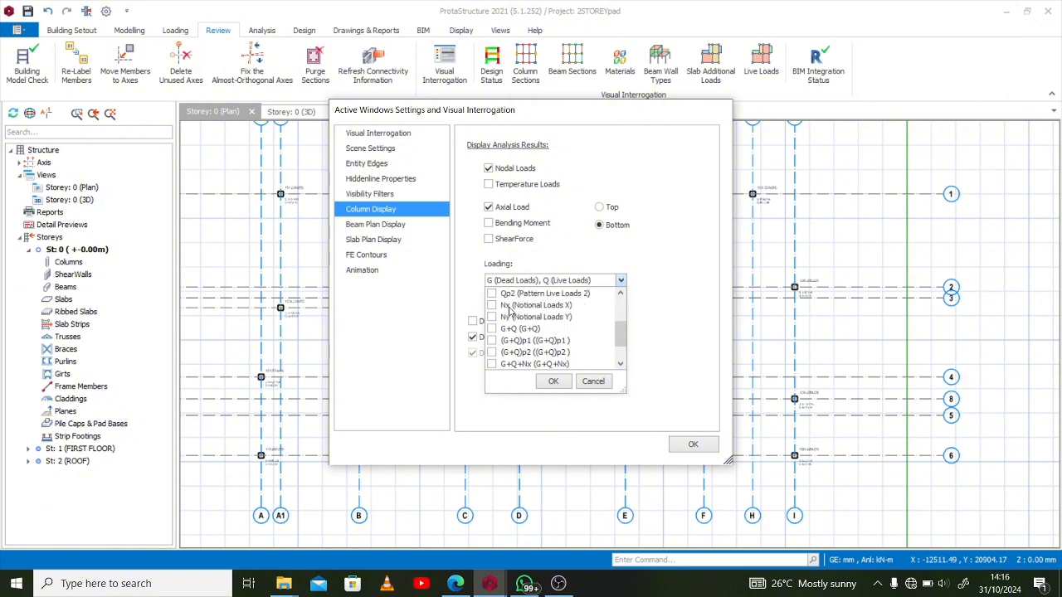
{"action": "scroll", "coordinate": [498, 330], "scroll_direction": "up", "scroll_amount": 1}
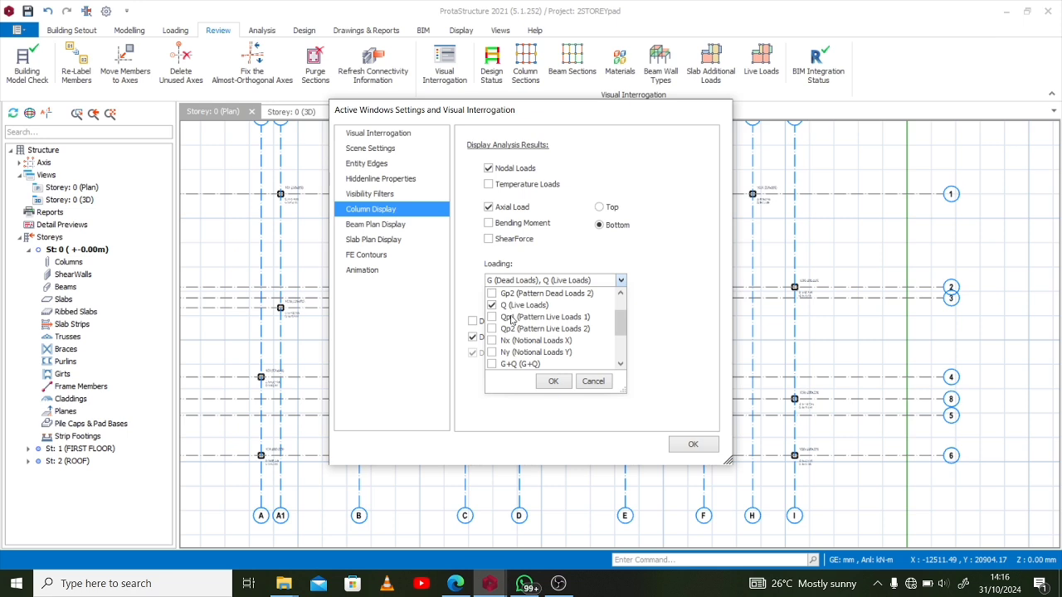
{"action": "scroll", "coordinate": [511, 322], "scroll_direction": "down", "scroll_amount": 2}
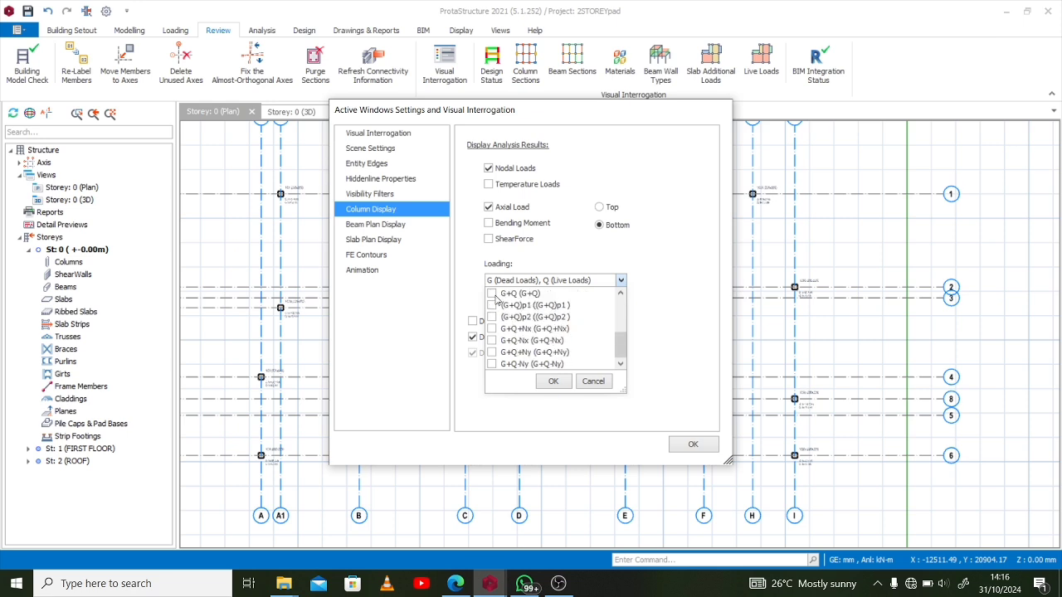
{"action": "left_click", "coordinate": [556, 381]}
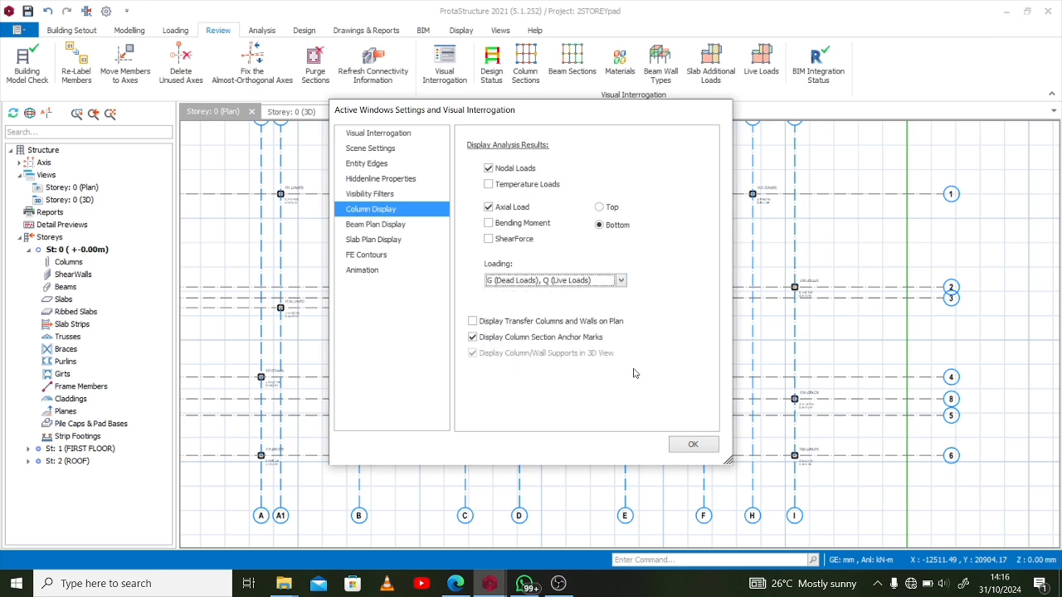
{"action": "left_click", "coordinate": [693, 445]}
Examine the dead and live axial load labels of the columns along axis 1 on the plan
{"action": "scroll", "coordinate": [522, 180], "scroll_direction": "up", "scroll_amount": 3}
{"action": "scroll", "coordinate": [521, 181], "scroll_direction": "up", "scroll_amount": 5}
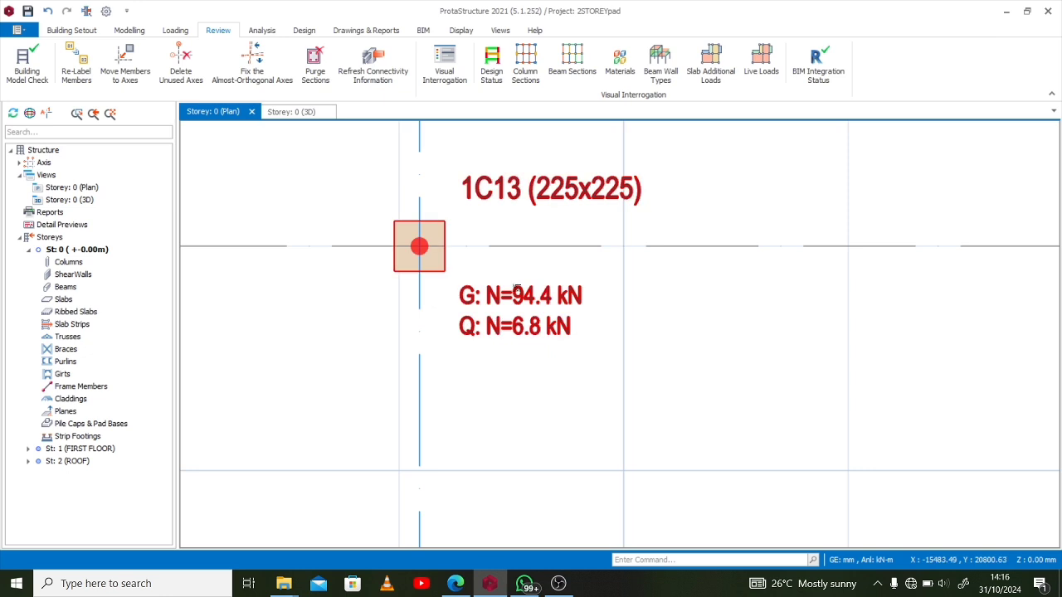
{"action": "scroll", "coordinate": [676, 347], "scroll_direction": "down", "scroll_amount": 3}
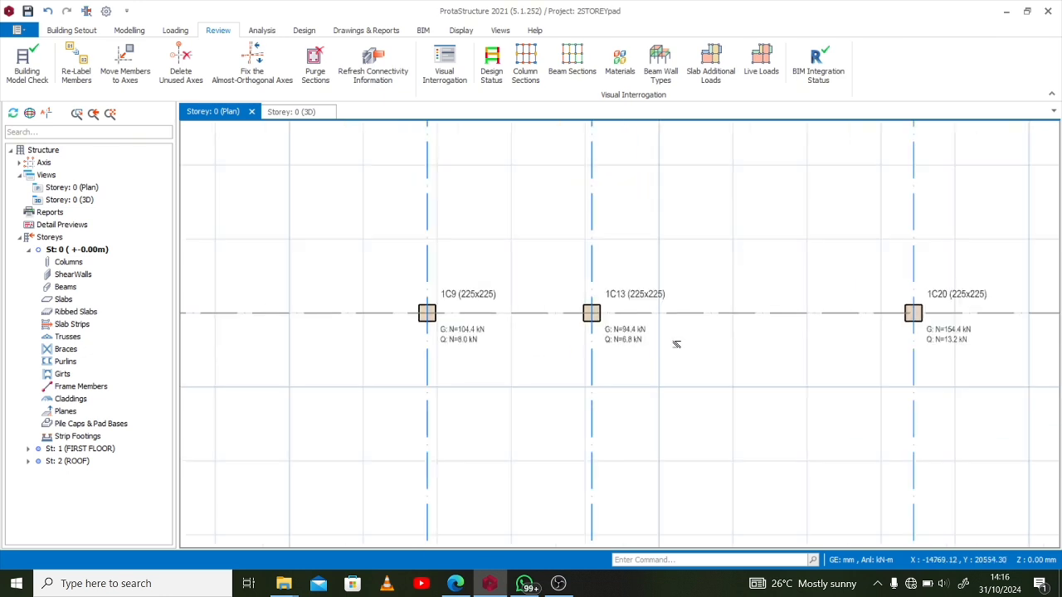
{"action": "scroll", "coordinate": [625, 249], "scroll_direction": "down", "scroll_amount": 2}
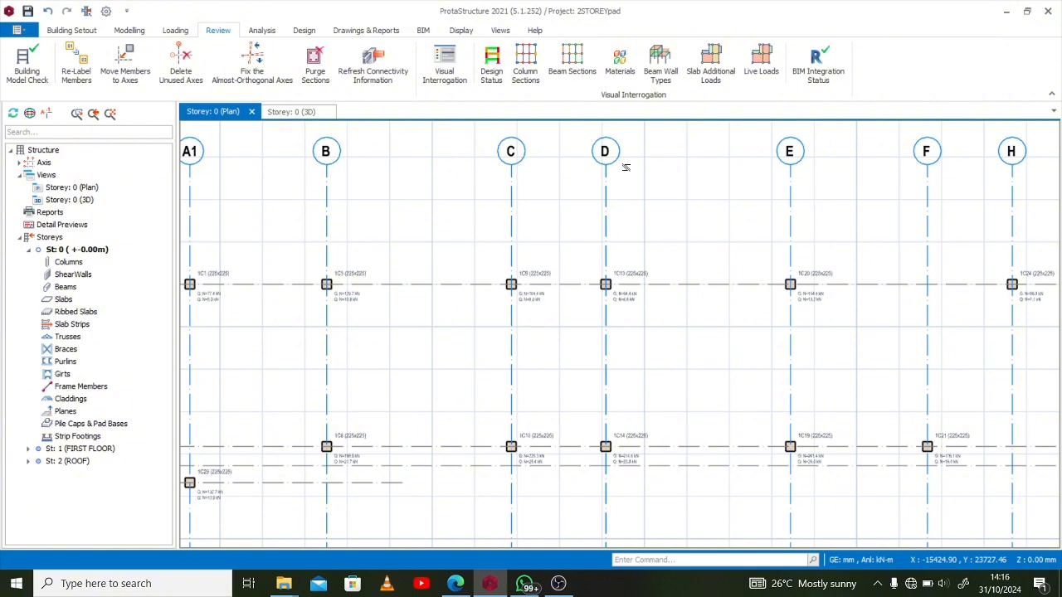
{"action": "scroll", "coordinate": [632, 170], "scroll_direction": "down", "scroll_amount": 2}
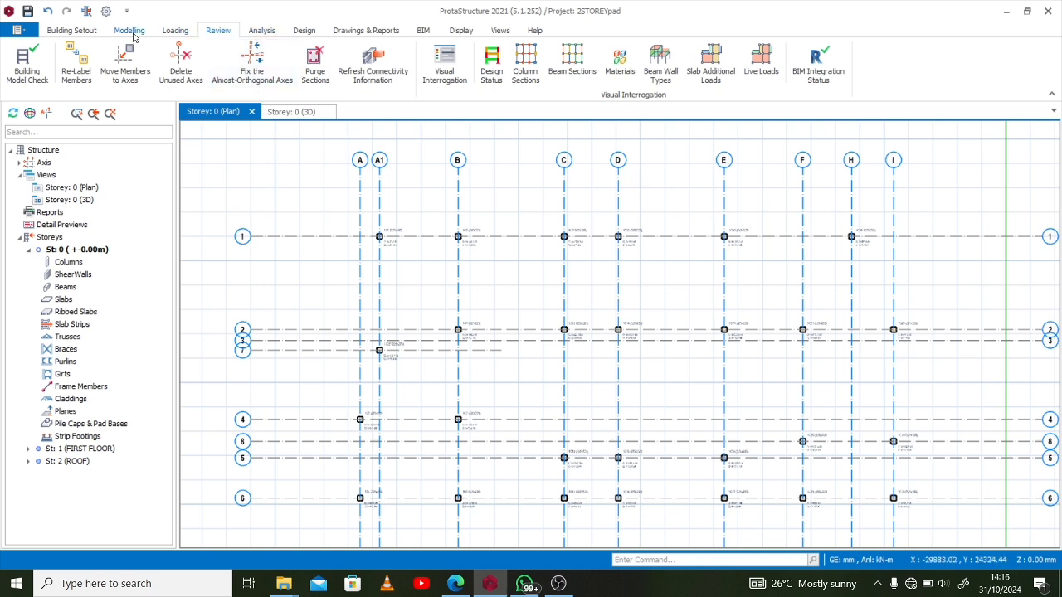
Choose C20/25 as the foundation concrete in the Foundation Floor materials
{"action": "left_click", "coordinate": [92, 32]}
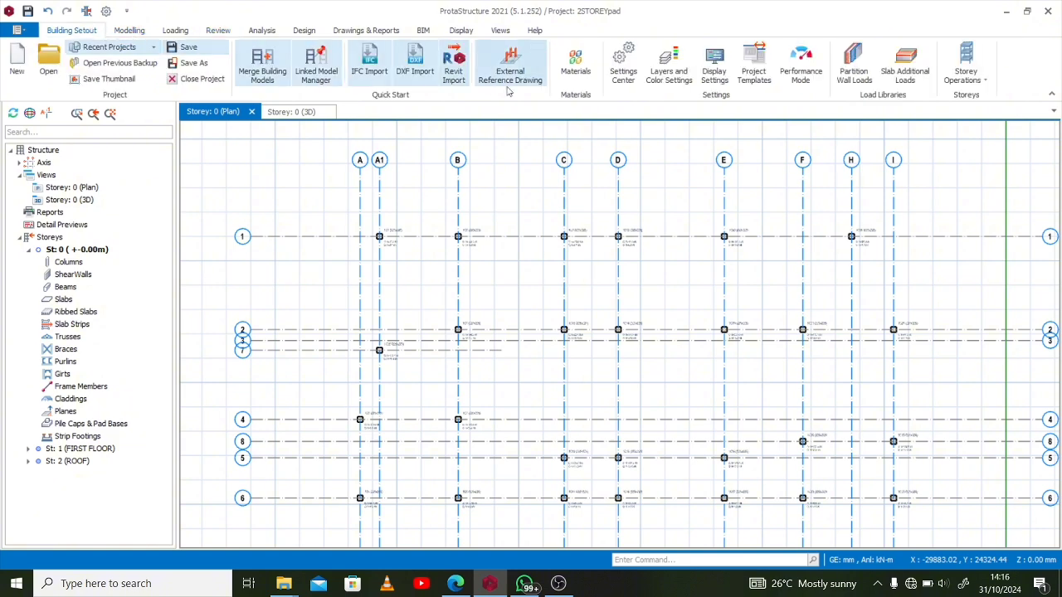
{"action": "left_click", "coordinate": [575, 74]}
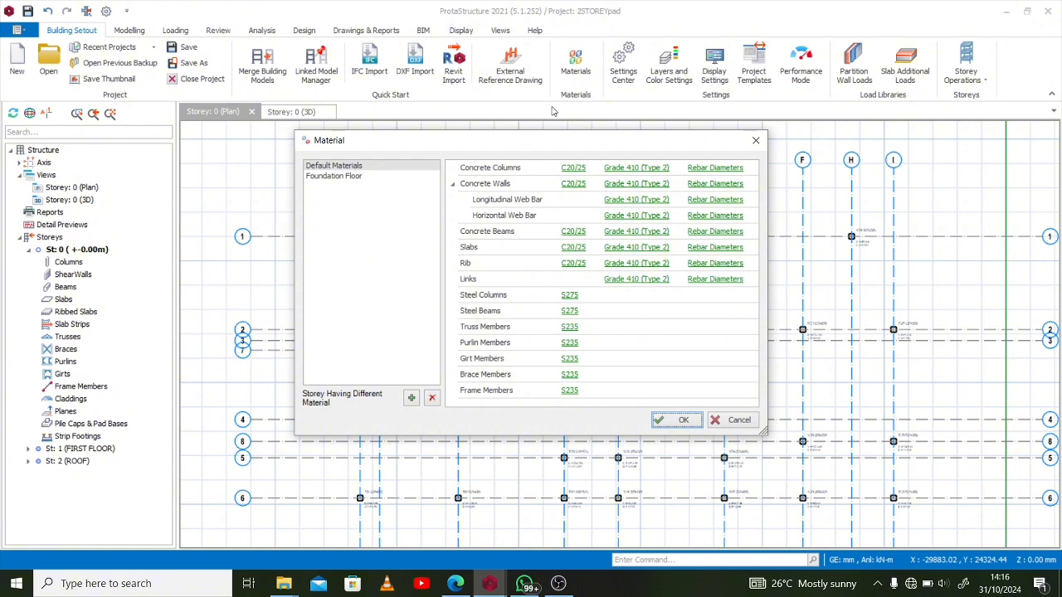
{"action": "left_click", "coordinate": [354, 177]}
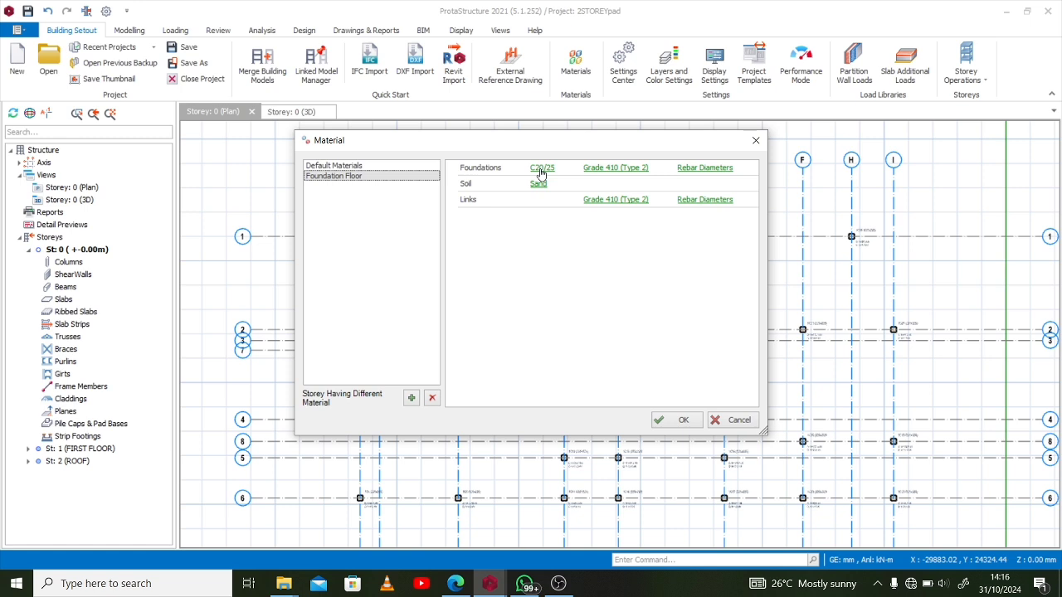
{"action": "left_click", "coordinate": [541, 169]}
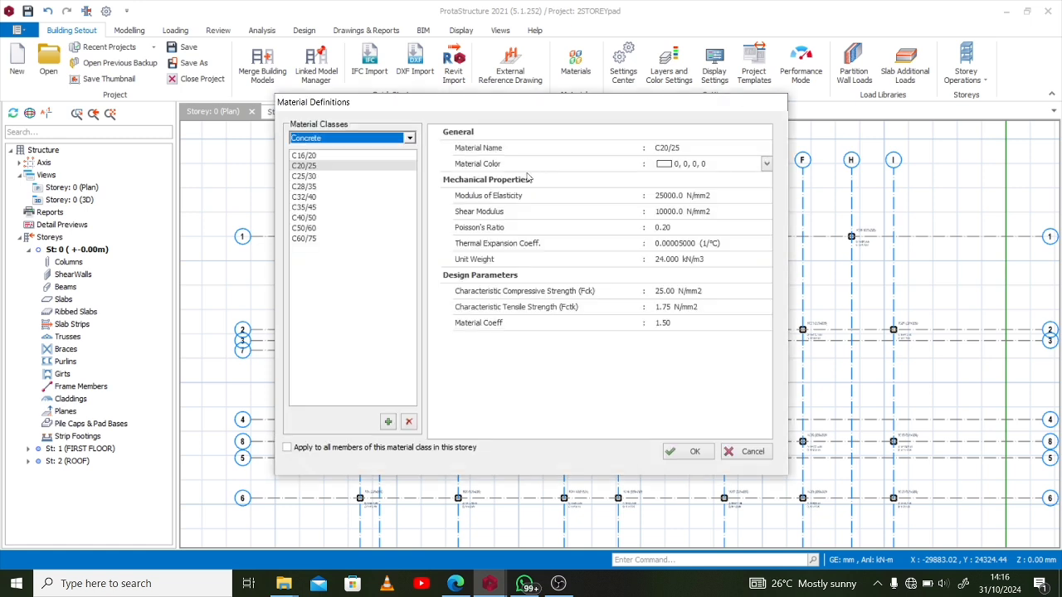
{"action": "left_click", "coordinate": [337, 169]}
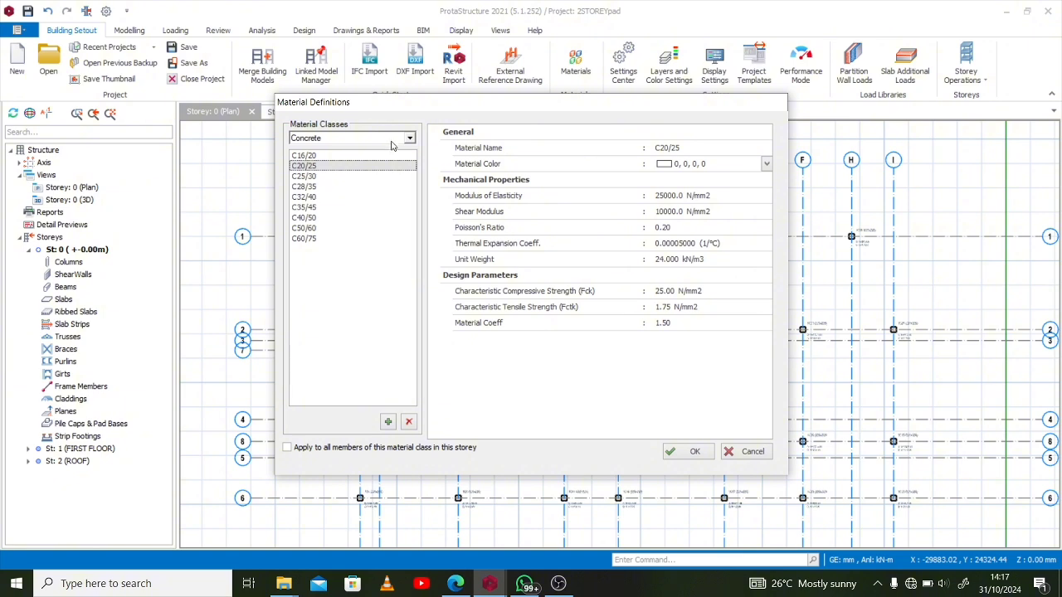
{"action": "left_click", "coordinate": [698, 452]}
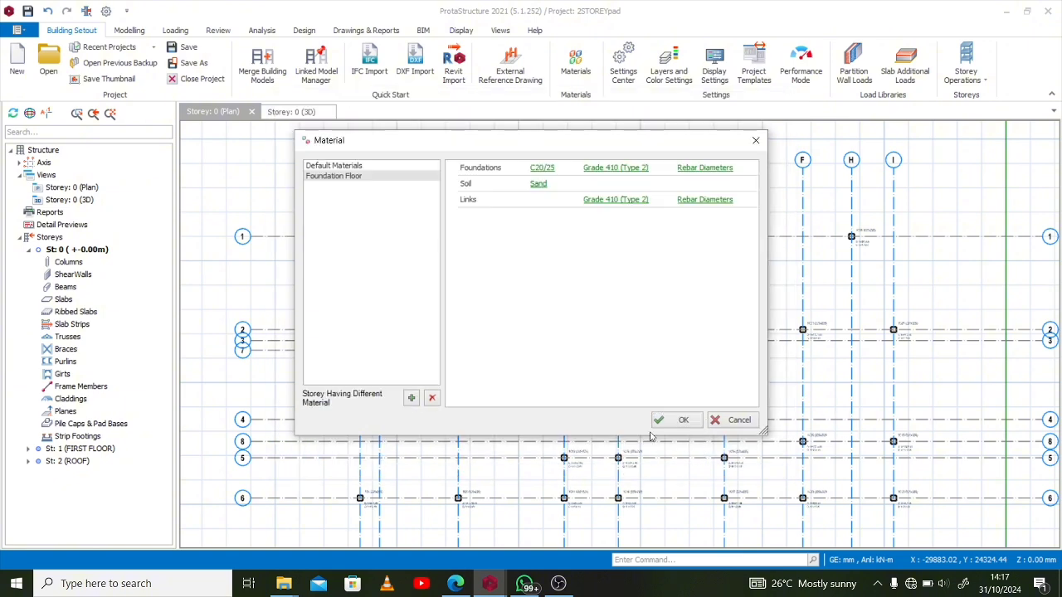
Exclude the Y6, Y10, Y13 and Y32 bars from the rebar diameters used for foundations
{"action": "left_click", "coordinate": [709, 172]}
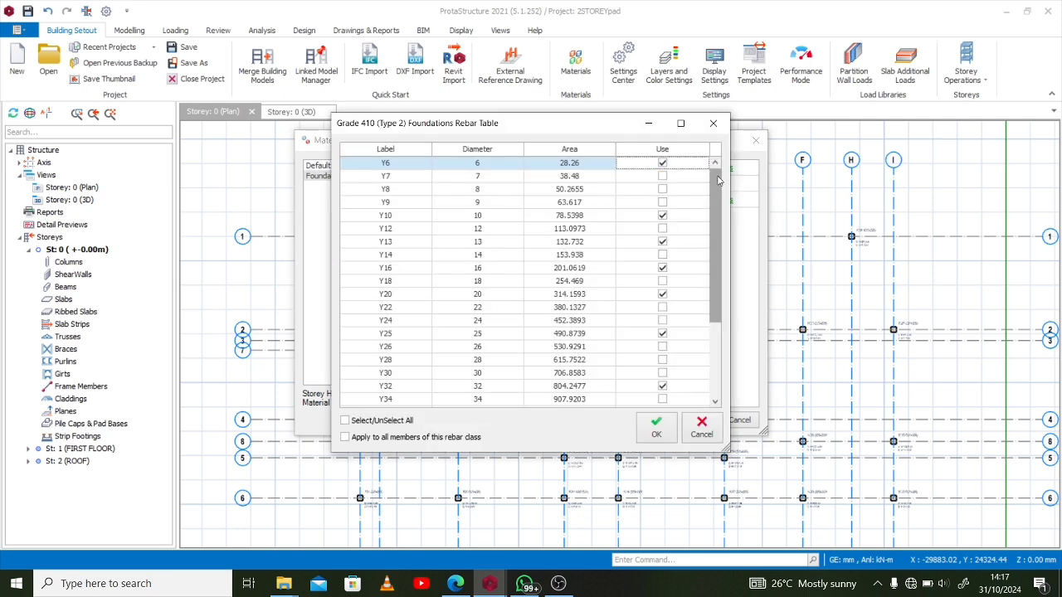
{"action": "left_click", "coordinate": [662, 163]}
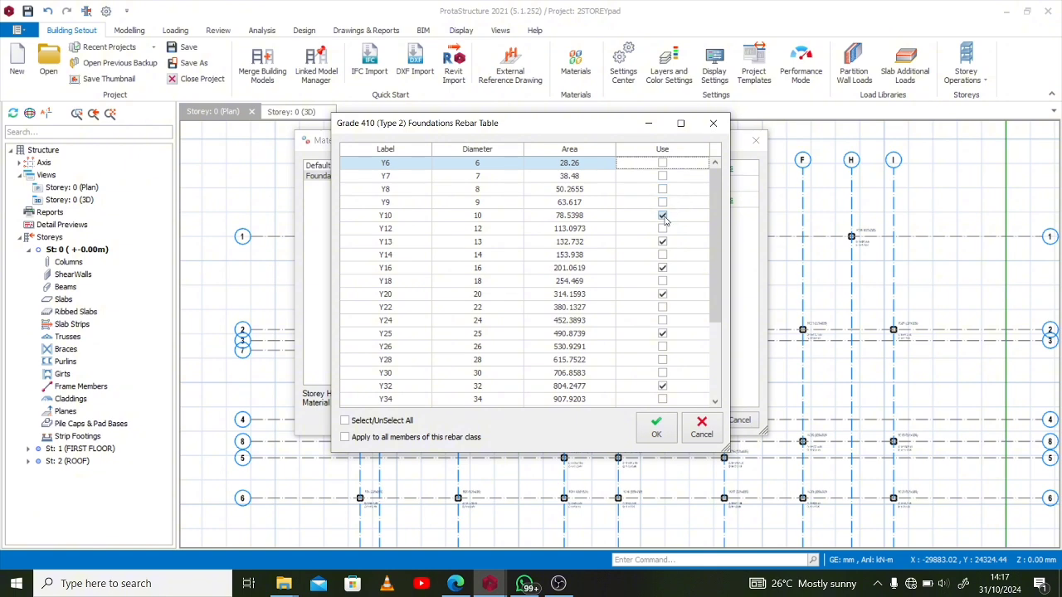
{"action": "left_click", "coordinate": [663, 241]}
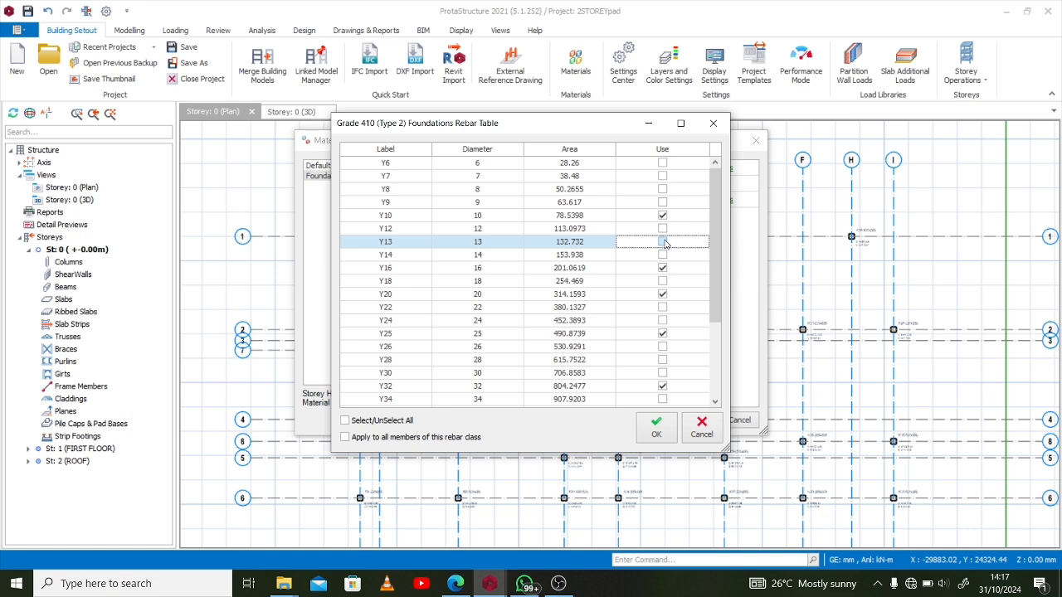
{"action": "left_click", "coordinate": [663, 217]}
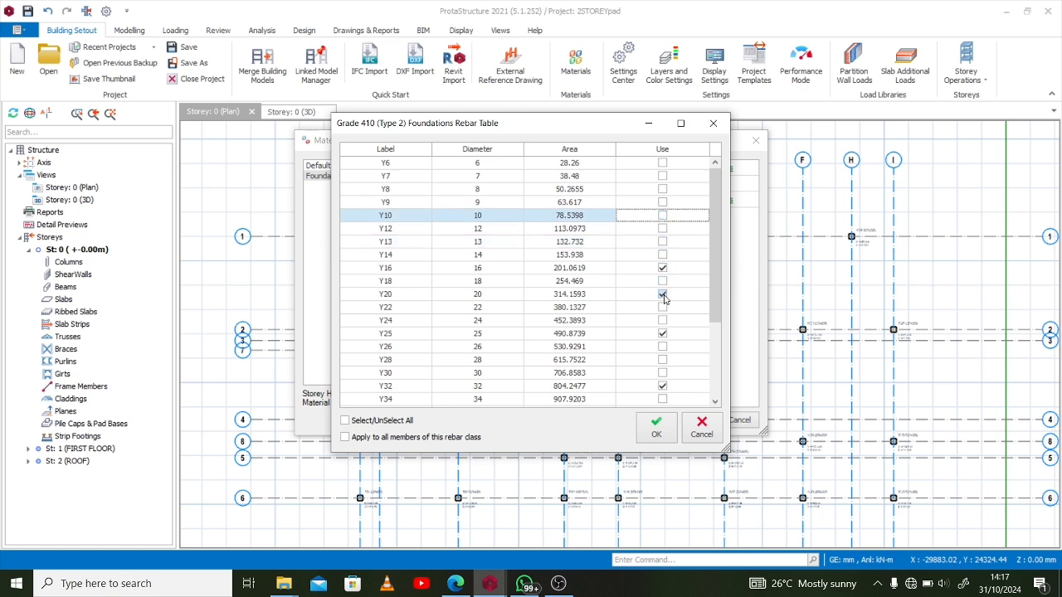
{"action": "left_click", "coordinate": [663, 387]}
{"action": "scroll", "coordinate": [666, 344], "scroll_direction": "down", "scroll_amount": 3}
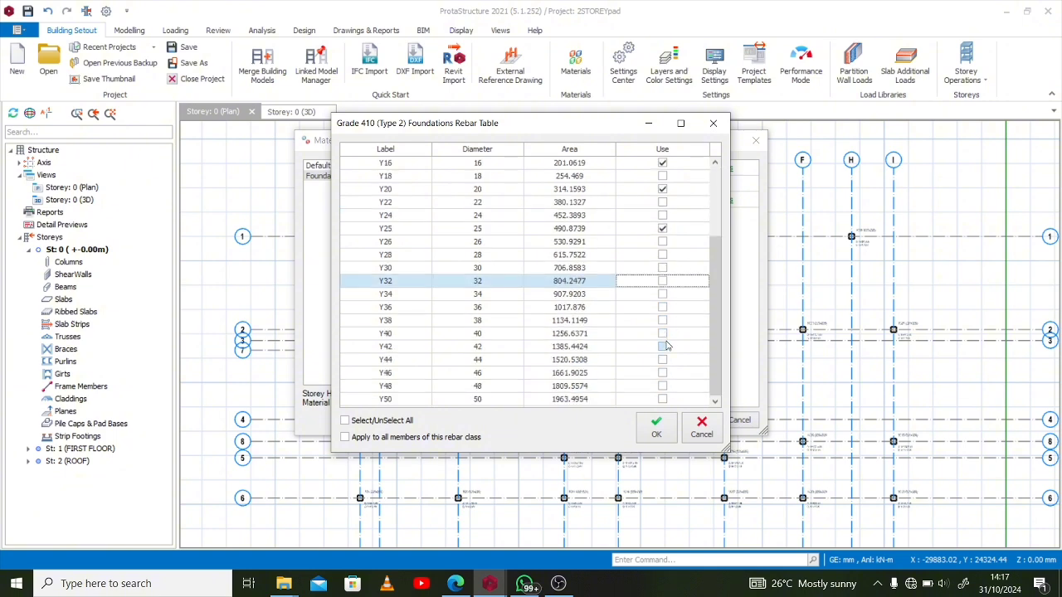
{"action": "left_click", "coordinate": [655, 429]}
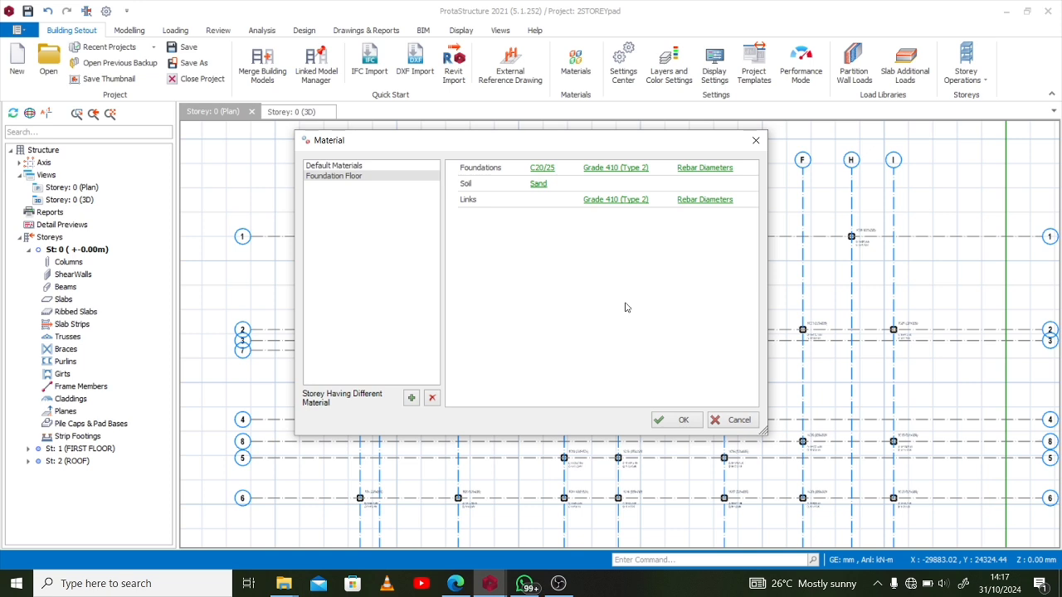
Restrict the foundation floor's link rebar diameters to Y10 only and accept the material settings
{"action": "left_click", "coordinate": [692, 201]}
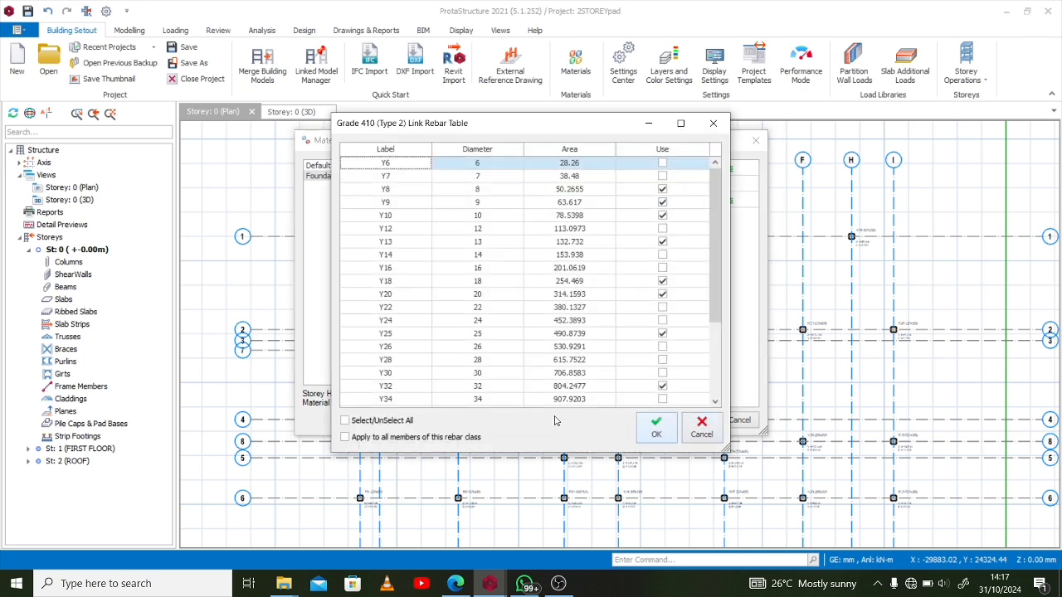
{"action": "double_click", "coordinate": [407, 429]}
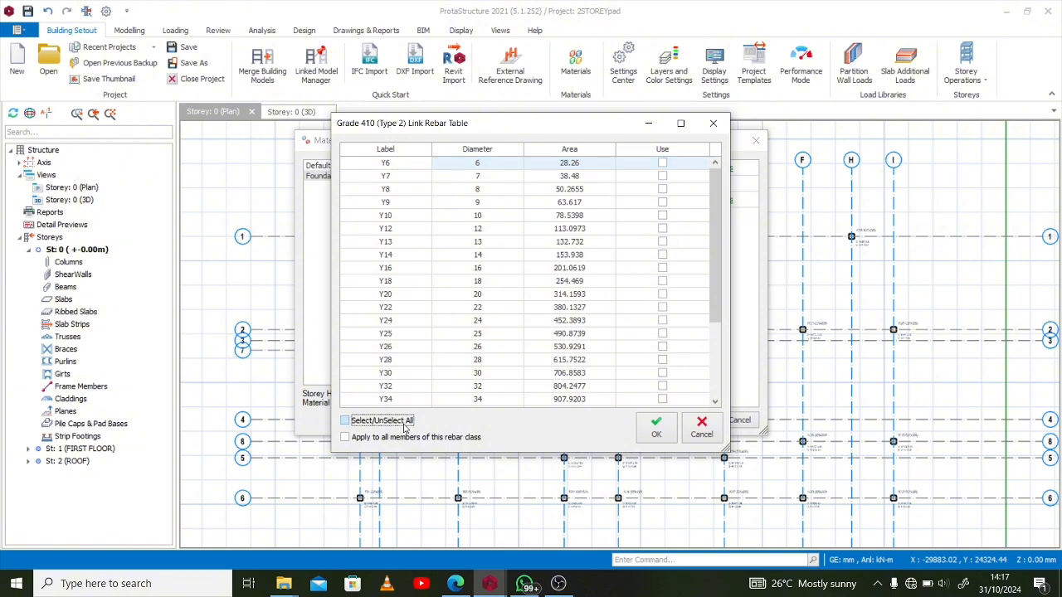
{"action": "left_click", "coordinate": [662, 215]}
{"action": "left_click", "coordinate": [657, 428]}
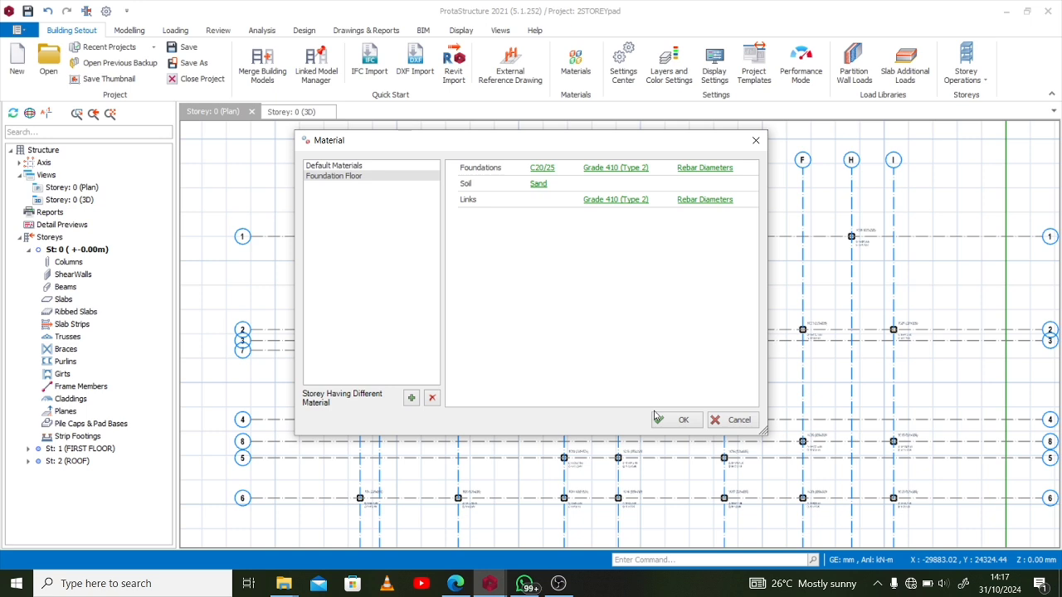
{"action": "left_click", "coordinate": [685, 420]}
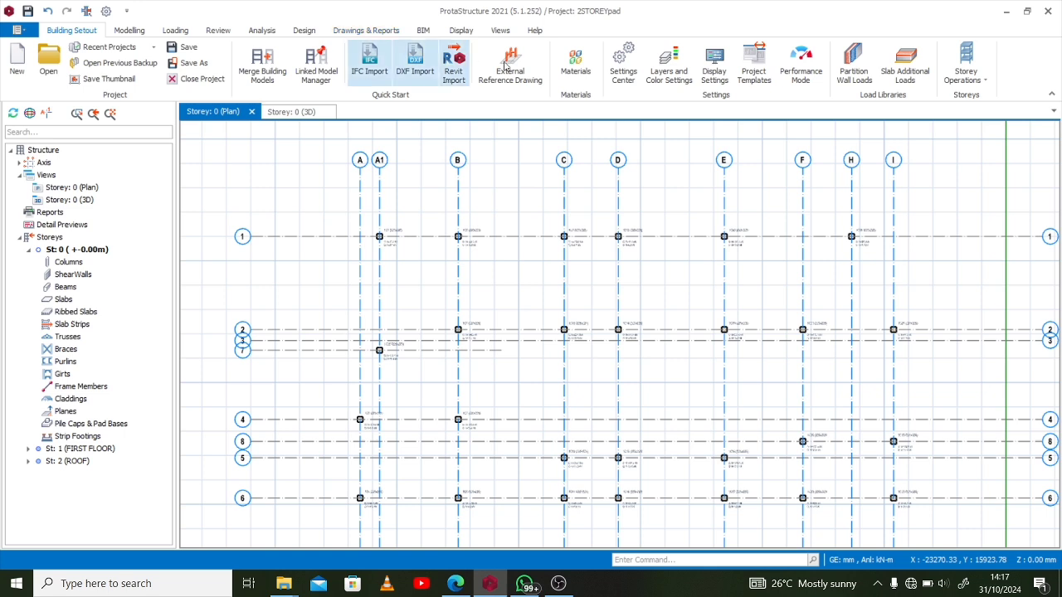
Set the default pile size to 400 mm in the foundation's pile cap settings, keeping the circular shaft type
{"action": "left_click", "coordinate": [623, 64]}
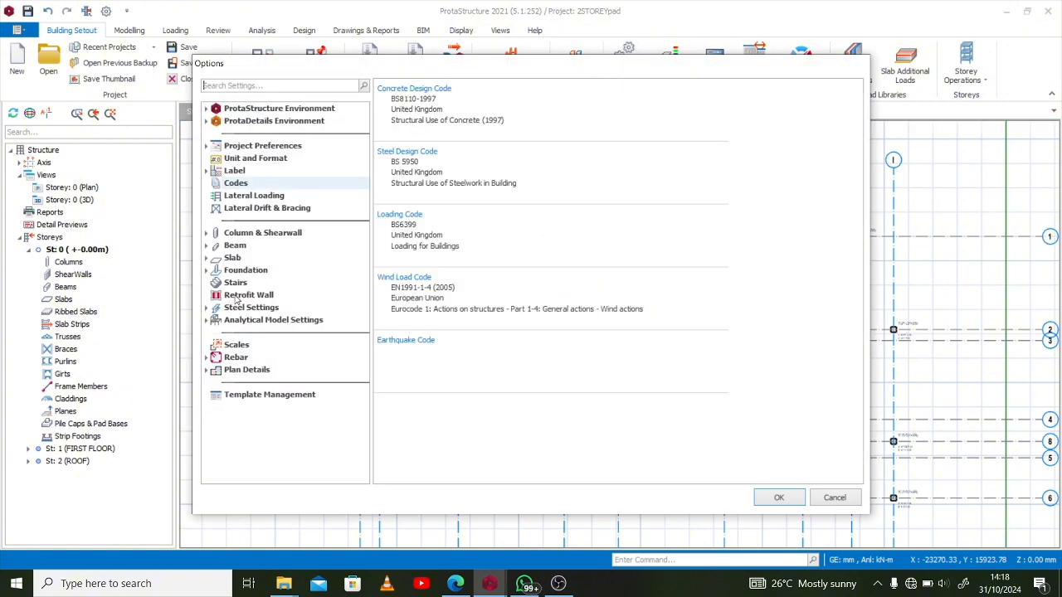
{"action": "left_click", "coordinate": [247, 272]}
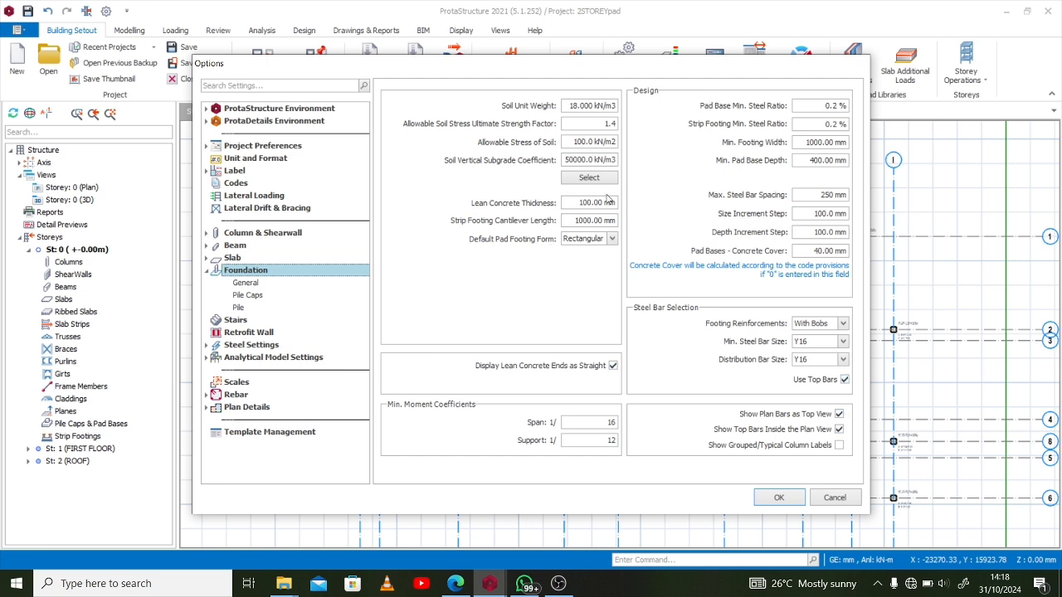
{"action": "left_click", "coordinate": [252, 286]}
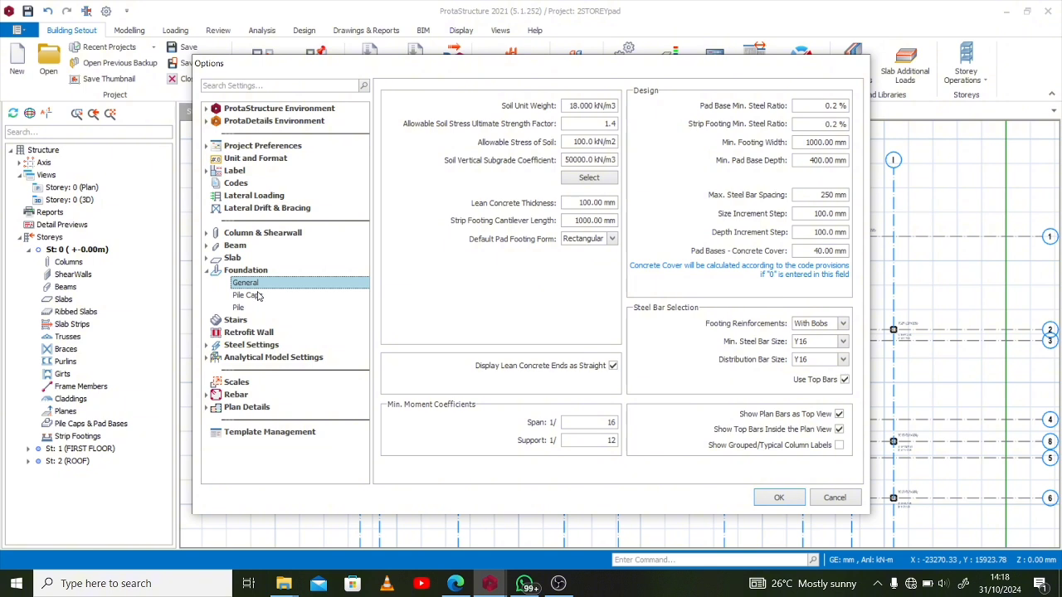
{"action": "left_click", "coordinate": [259, 297]}
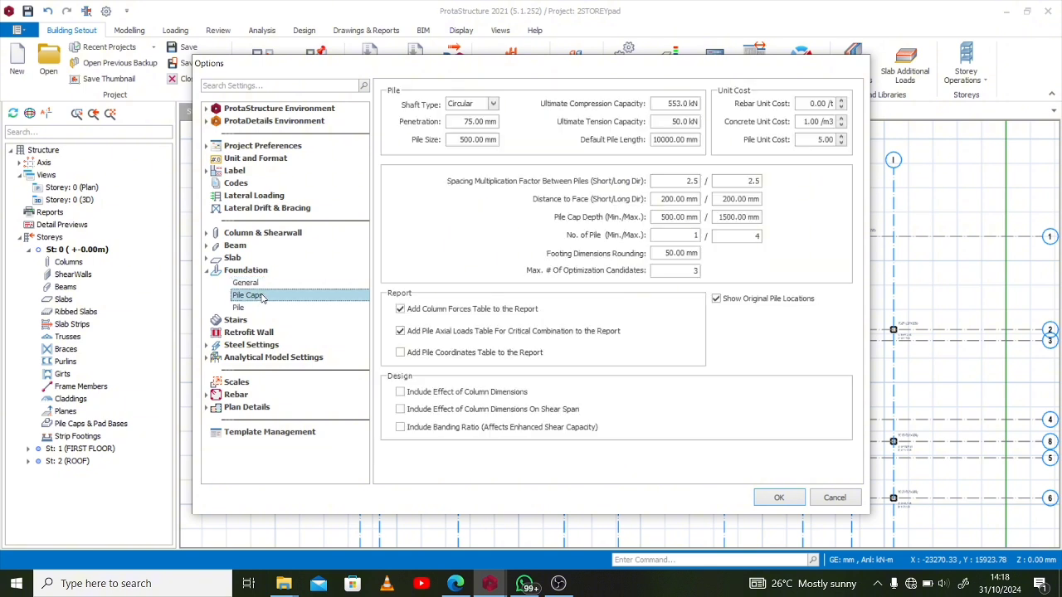
{"action": "left_click", "coordinate": [493, 104]}
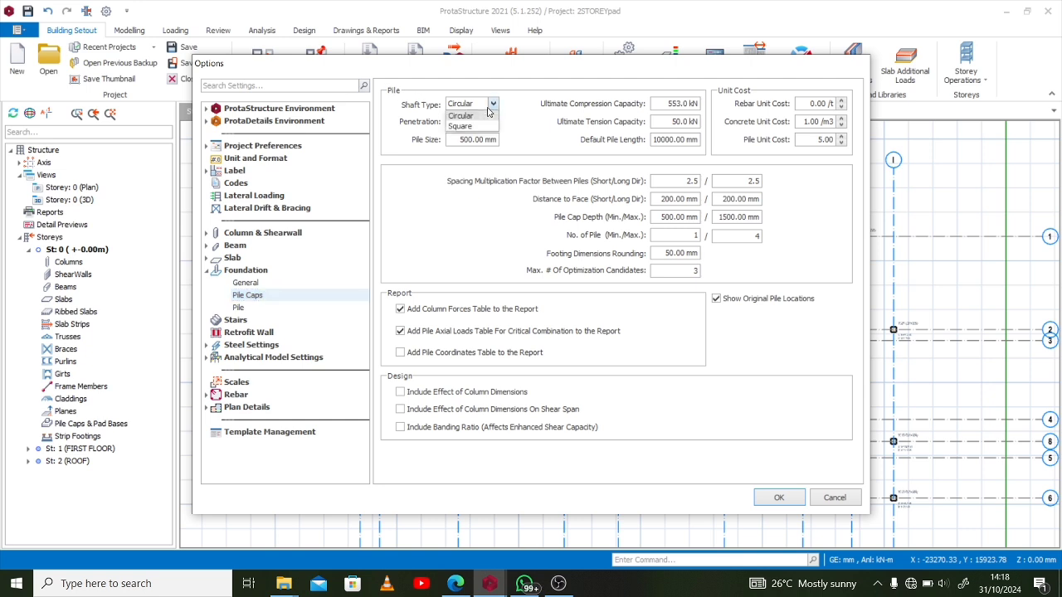
{"action": "left_click", "coordinate": [492, 106]}
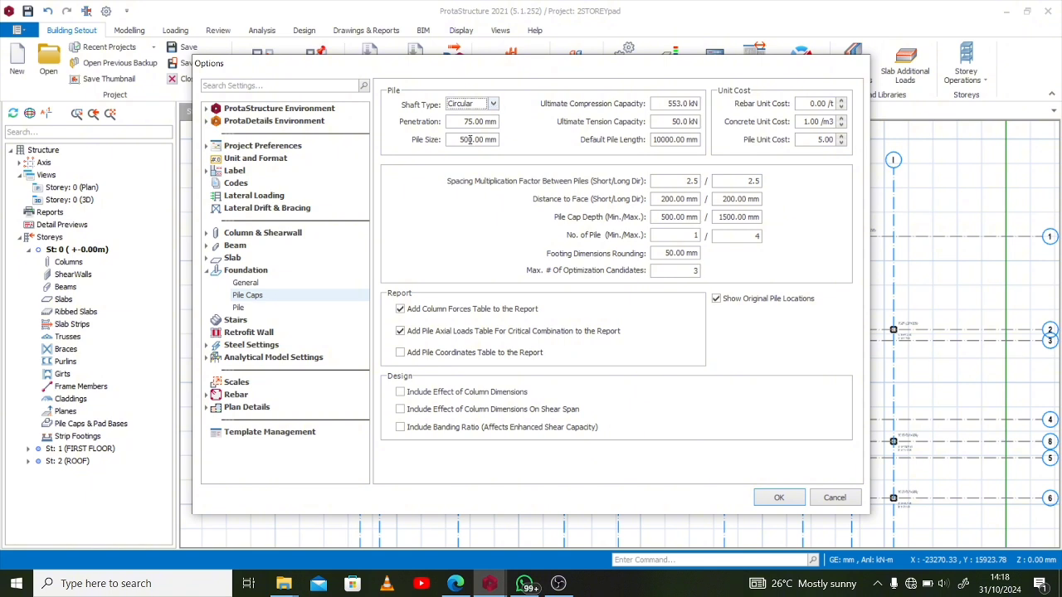
{"action": "left_click_drag", "start_coordinate": [455, 140], "coordinate": [470, 141]}
{"action": "type", "text": "400"}
Set the minimum pile cap depth to 900 mm, view the pile settings and accept the options
{"action": "left_click", "coordinate": [660, 104]}
{"action": "left_click_drag", "start_coordinate": [654, 139], "coordinate": [676, 144]}
{"action": "left_click", "coordinate": [662, 217]}
{"action": "left_click_drag", "start_coordinate": [667, 218], "coordinate": [658, 218]}
{"action": "type", "text": "9"}
{"action": "left_click", "coordinate": [239, 309]}
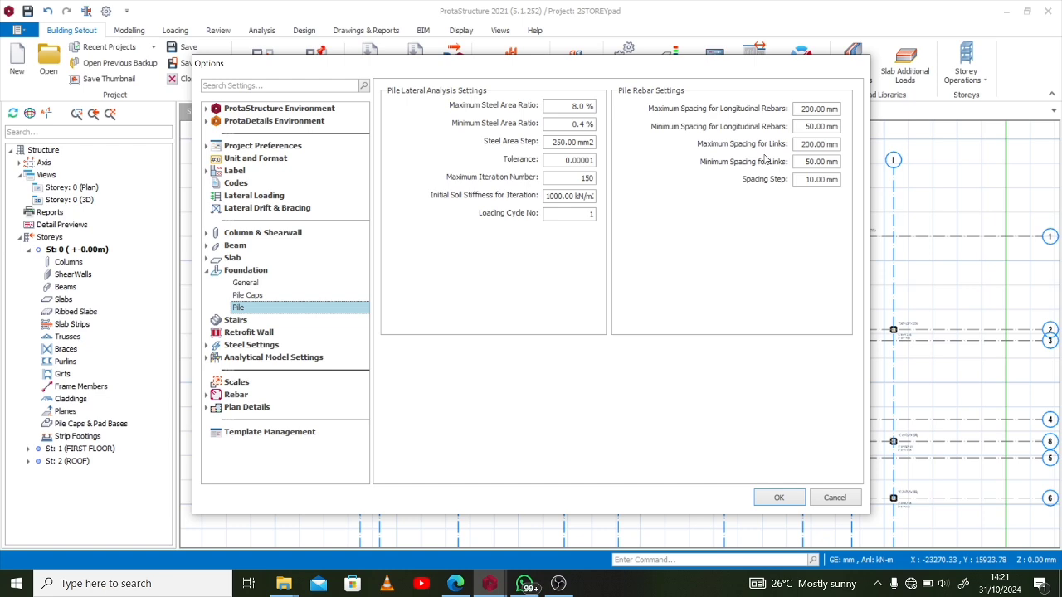
{"action": "left_click", "coordinate": [777, 498]}
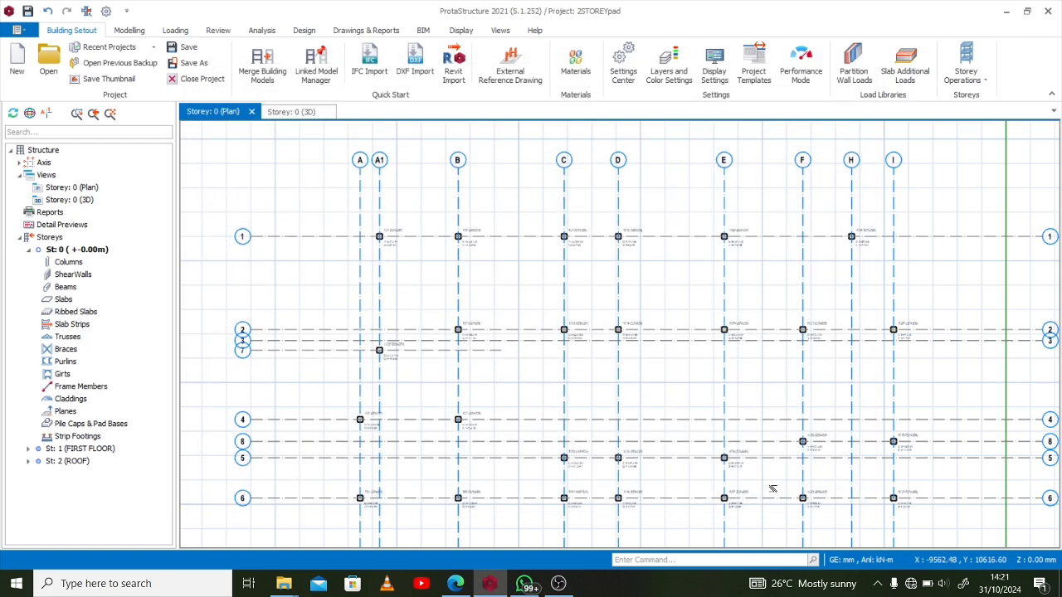
Select column 1C5 on axis 1 and insert a pile cap beneath it
{"action": "middle_click_drag", "start_coordinate": [778, 479], "coordinate": [749, 429]}
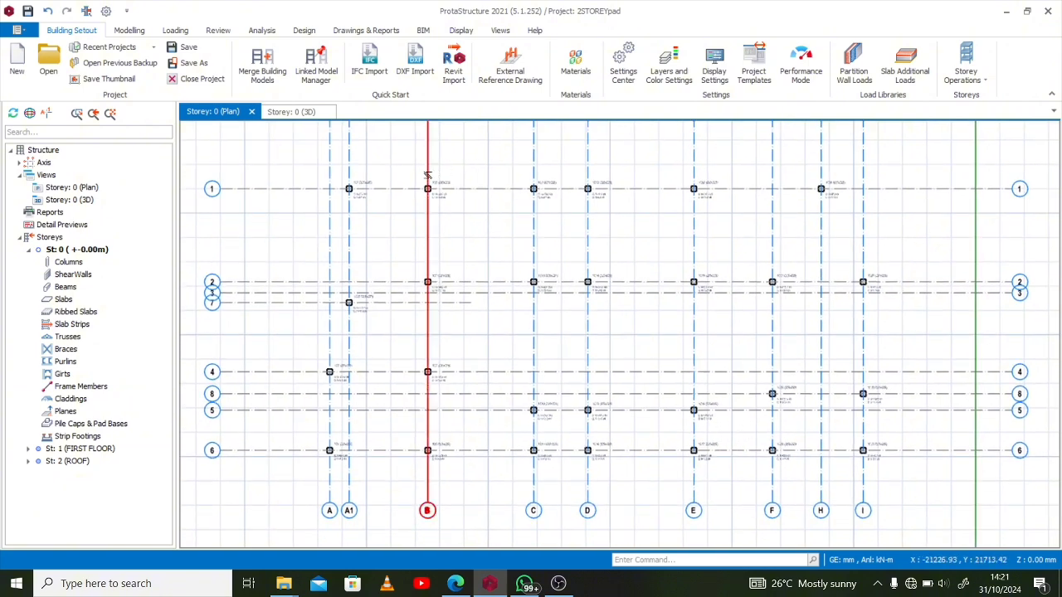
{"action": "scroll", "coordinate": [389, 180], "scroll_direction": "up", "scroll_amount": 8}
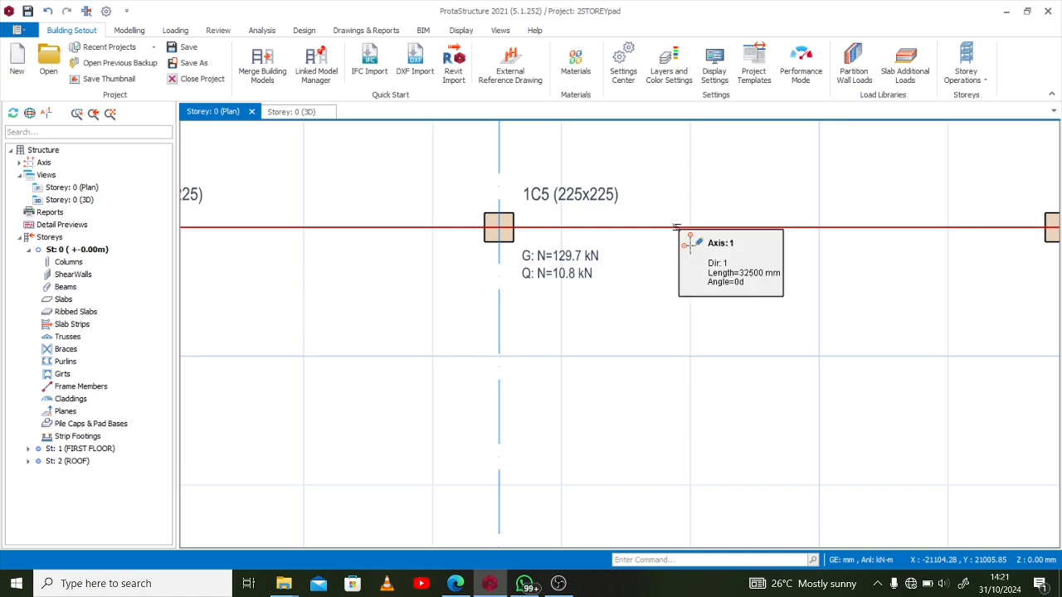
{"action": "right_click", "coordinate": [618, 198]}
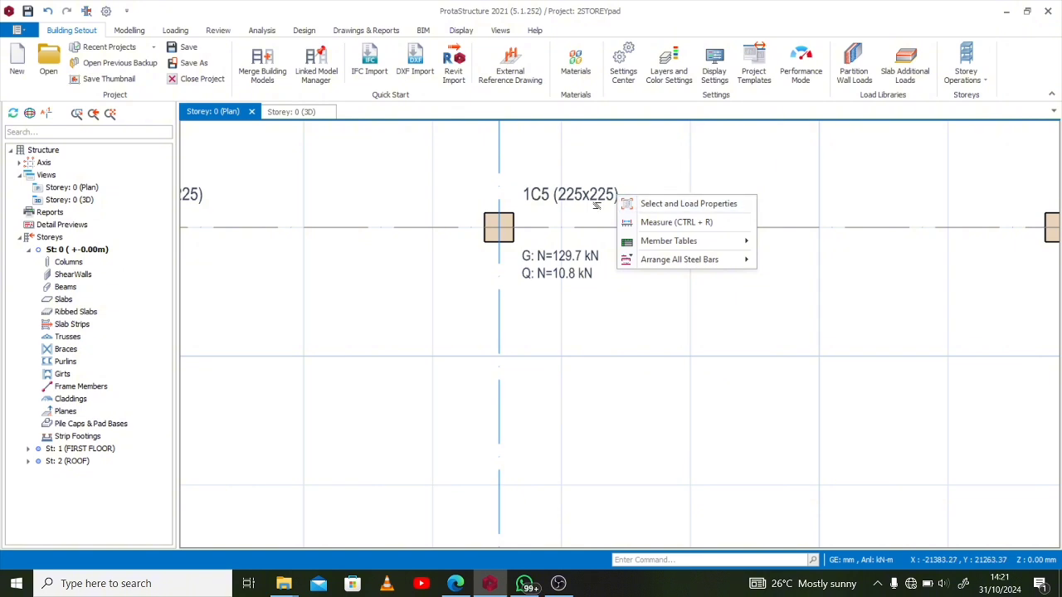
{"action": "left_click", "coordinate": [543, 196]}
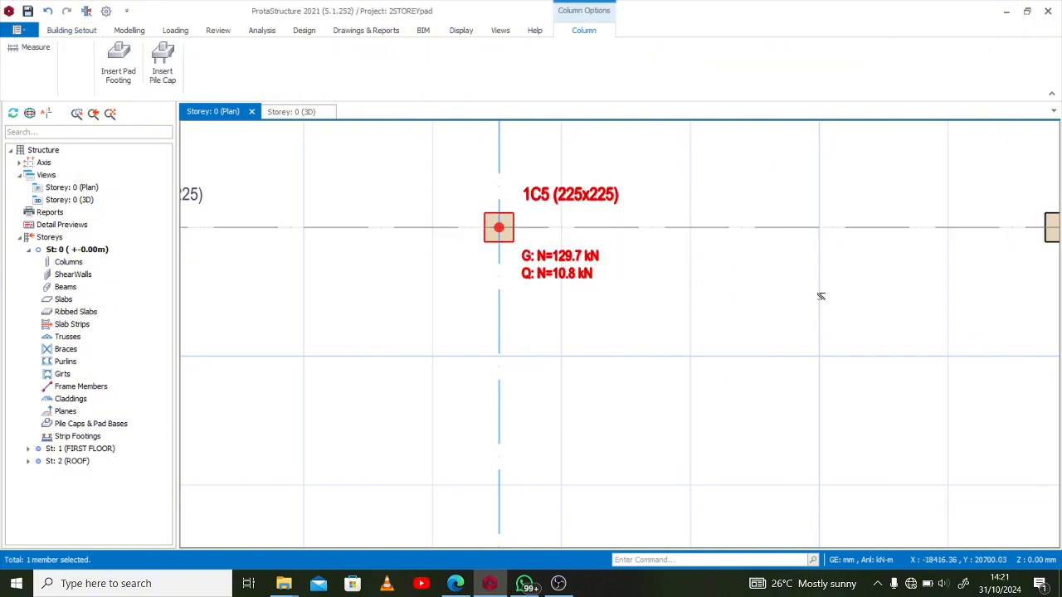
{"action": "left_click", "coordinate": [74, 424]}
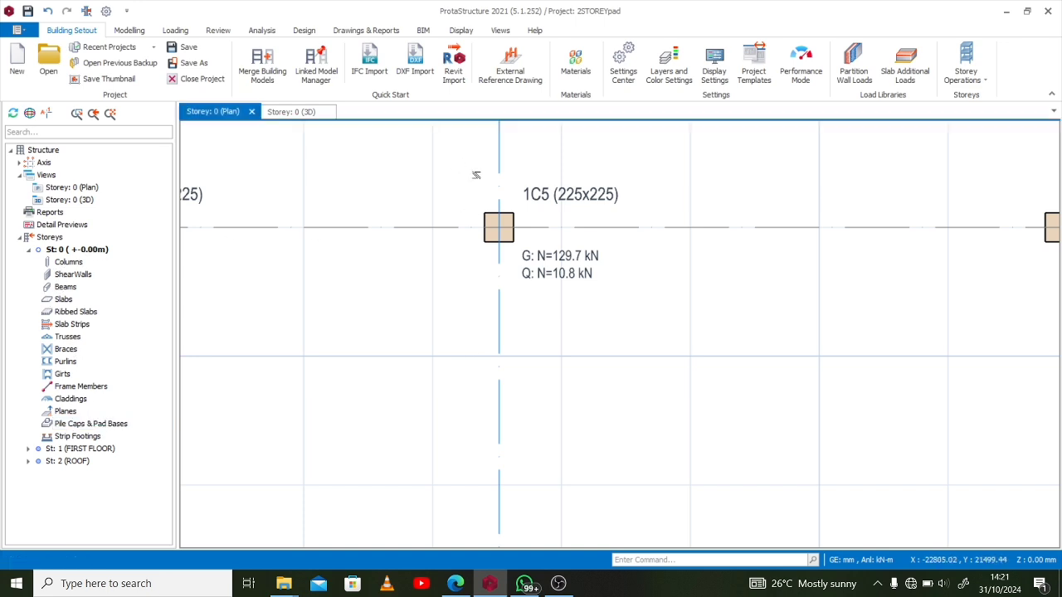
{"action": "left_click_drag", "start_coordinate": [457, 162], "coordinate": [661, 307]}
{"action": "right_click", "coordinate": [549, 262]}
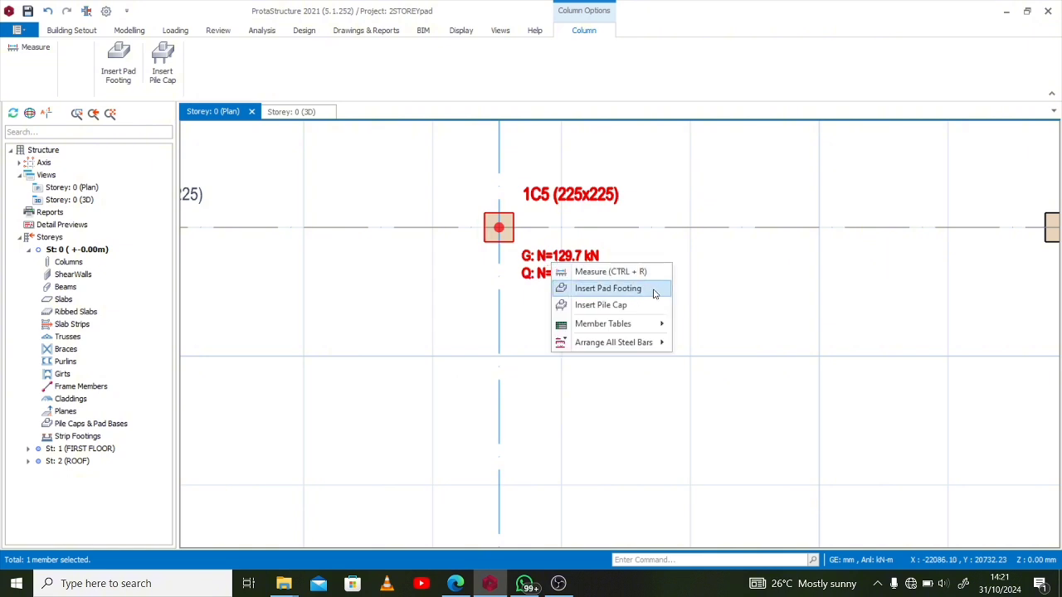
{"action": "left_click", "coordinate": [633, 305]}
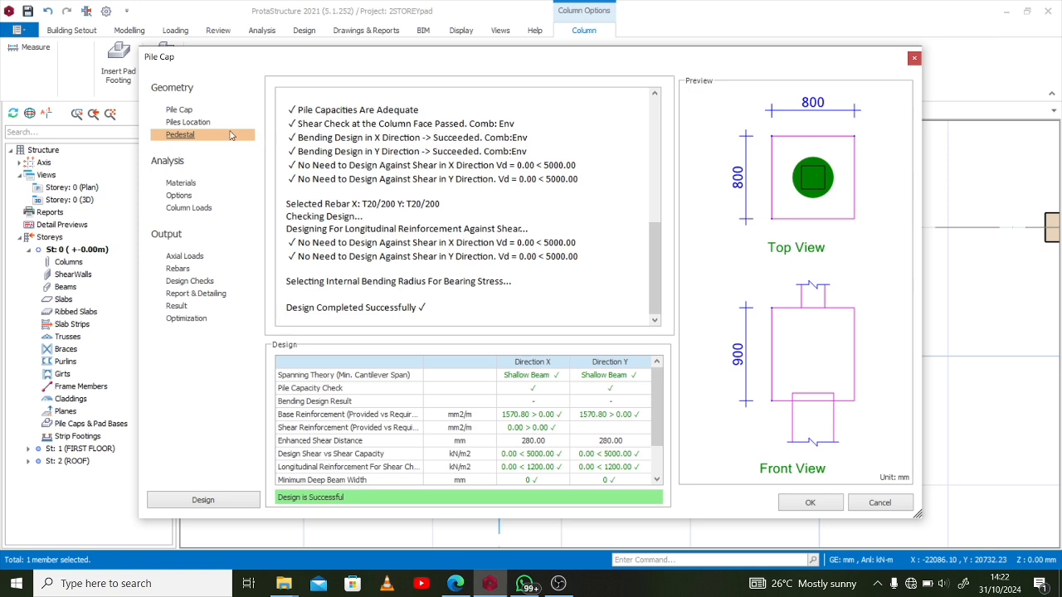
Try three piles as the number of piles for the pile cap under column 1C5
{"action": "left_click", "coordinate": [180, 110]}
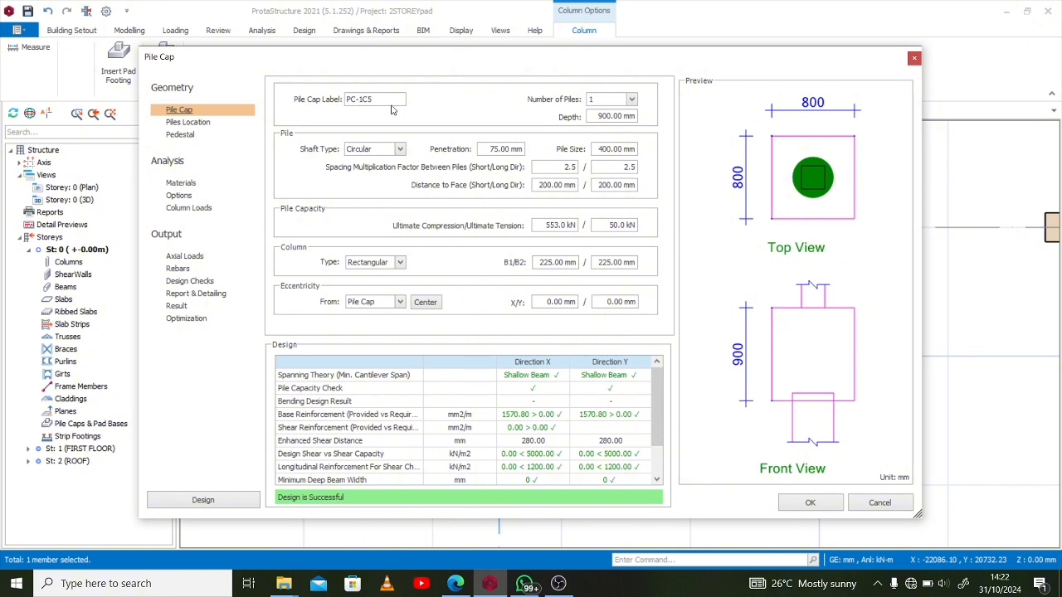
{"action": "left_click", "coordinate": [618, 100]}
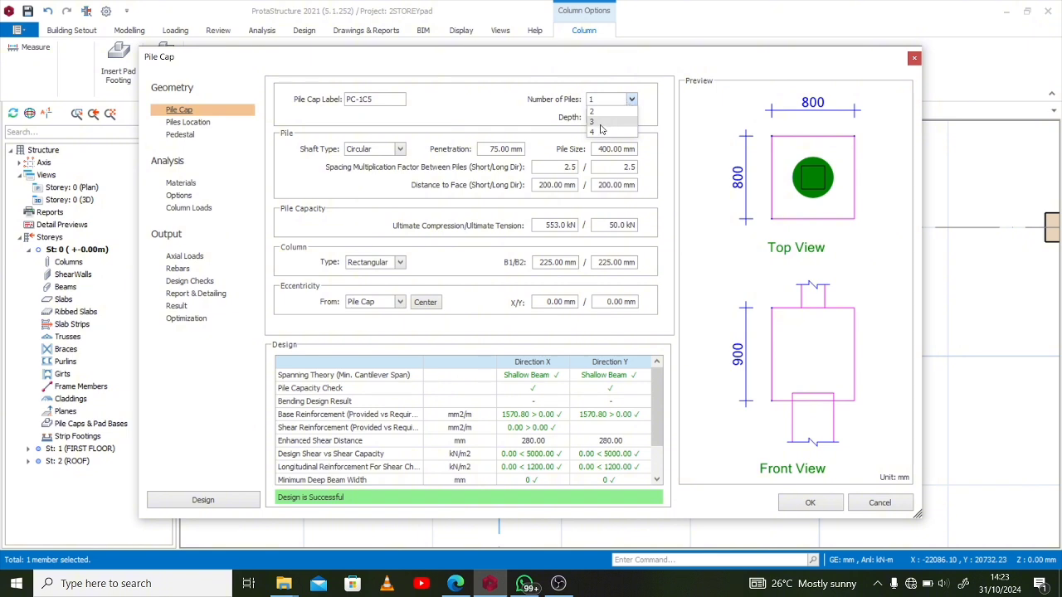
{"action": "left_click", "coordinate": [601, 123]}
{"action": "left_click", "coordinate": [631, 100]}
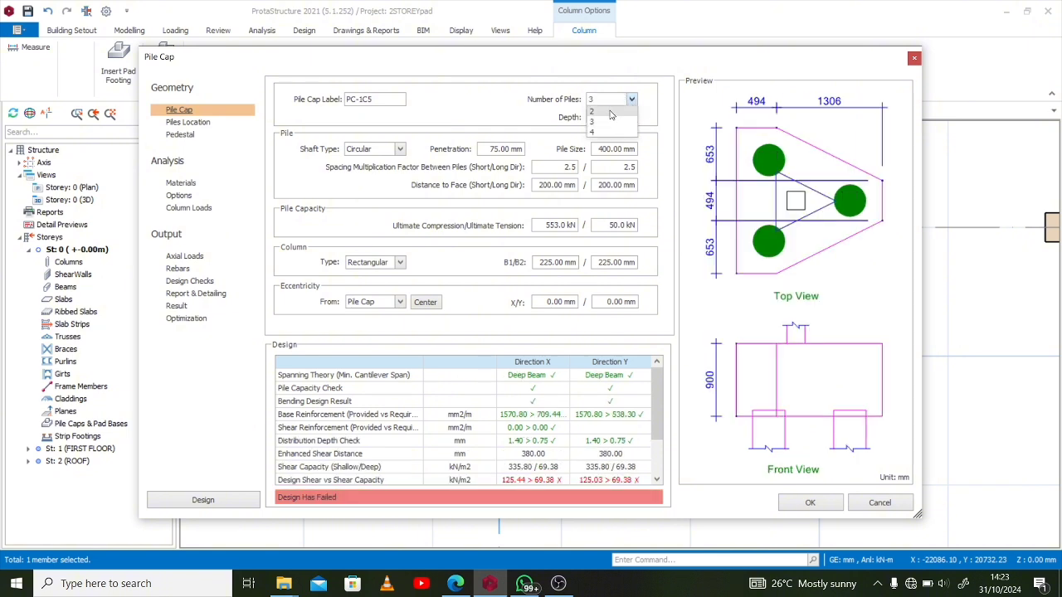
{"action": "left_click", "coordinate": [601, 99]}
{"action": "left_click", "coordinate": [595, 99]}
{"action": "left_click", "coordinate": [594, 100]}
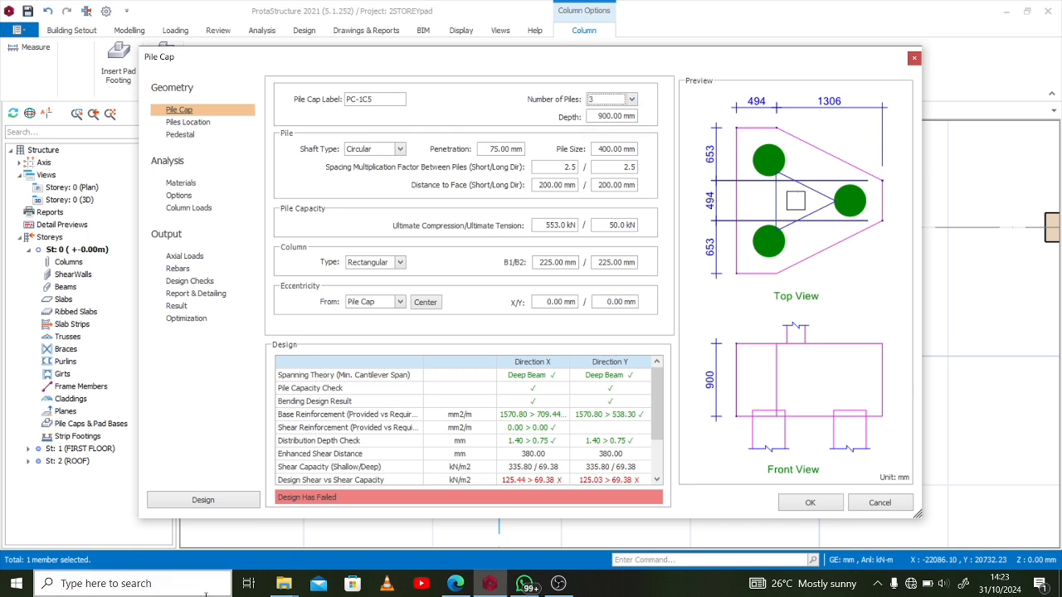
Rerun the pile cap design and return to the cap's geometry settings
{"action": "left_click", "coordinate": [165, 499]}
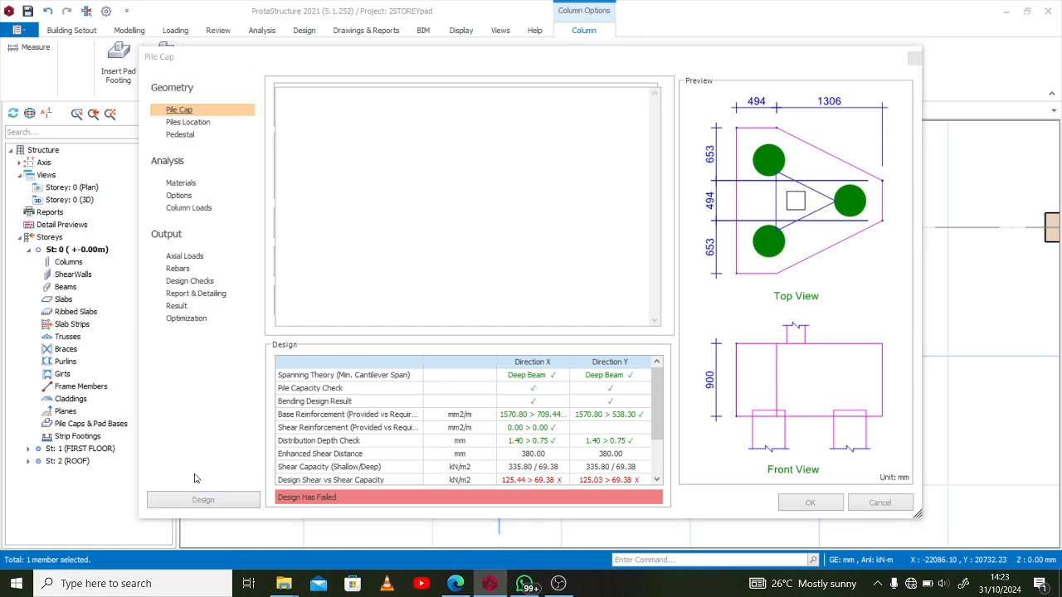
{"action": "left_click", "coordinate": [187, 122]}
{"action": "left_click", "coordinate": [188, 111]}
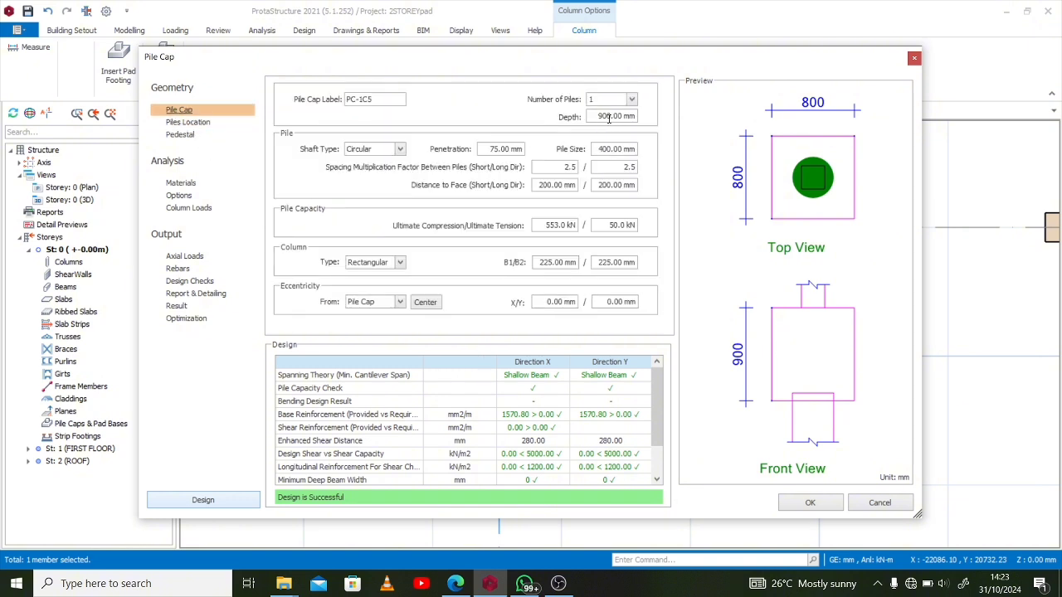
Review the pile cap's depth, the available column types and the pile location coordinates
{"action": "left_click", "coordinate": [635, 118]}
{"action": "double_click", "coordinate": [635, 118]}
{"action": "left_click", "coordinate": [400, 262]}
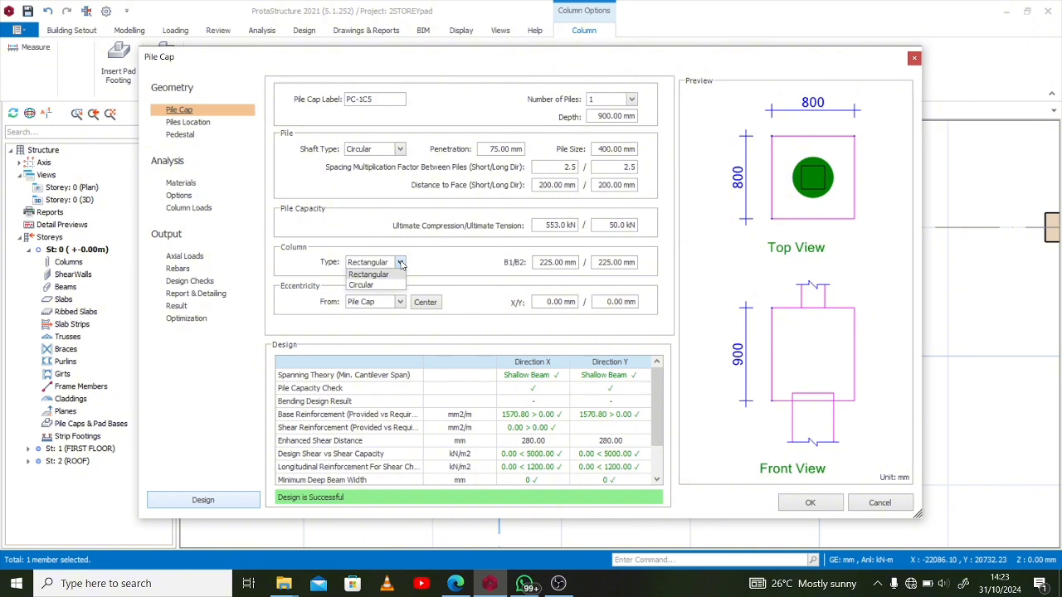
{"action": "left_click", "coordinate": [401, 263]}
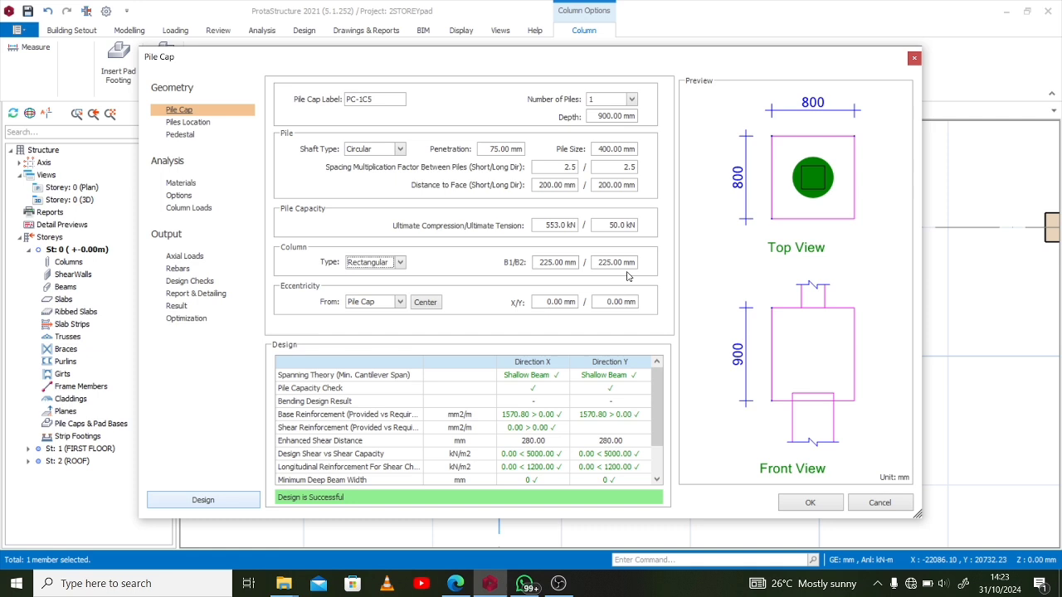
{"action": "left_click", "coordinate": [400, 263]}
{"action": "left_click", "coordinate": [401, 263]}
{"action": "left_click", "coordinate": [206, 126]}
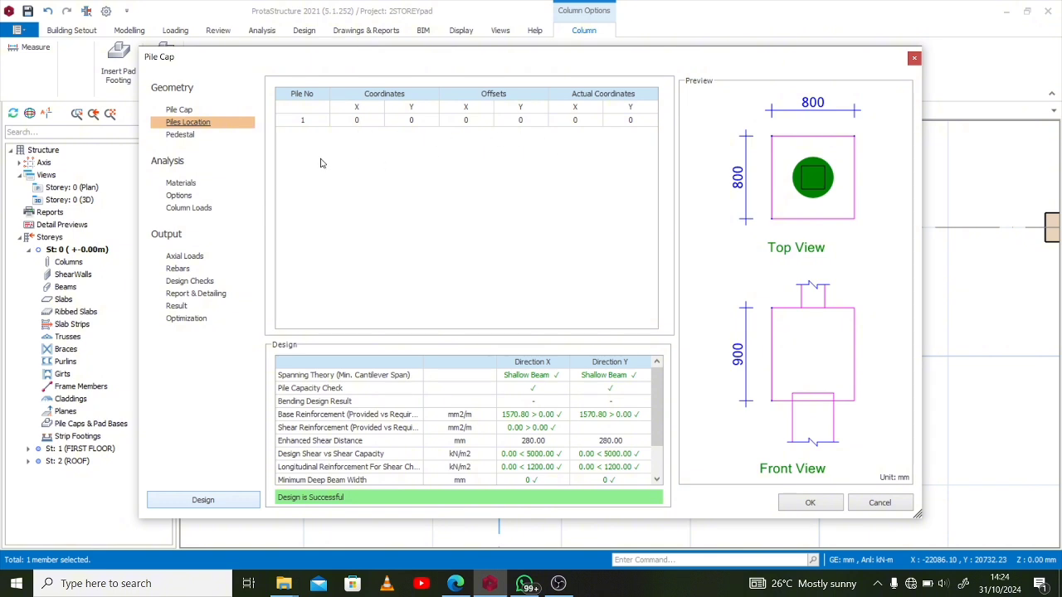
Try adding a pedestal to the pile cap to see its geometry and shear key options
{"action": "left_click", "coordinate": [198, 137]}
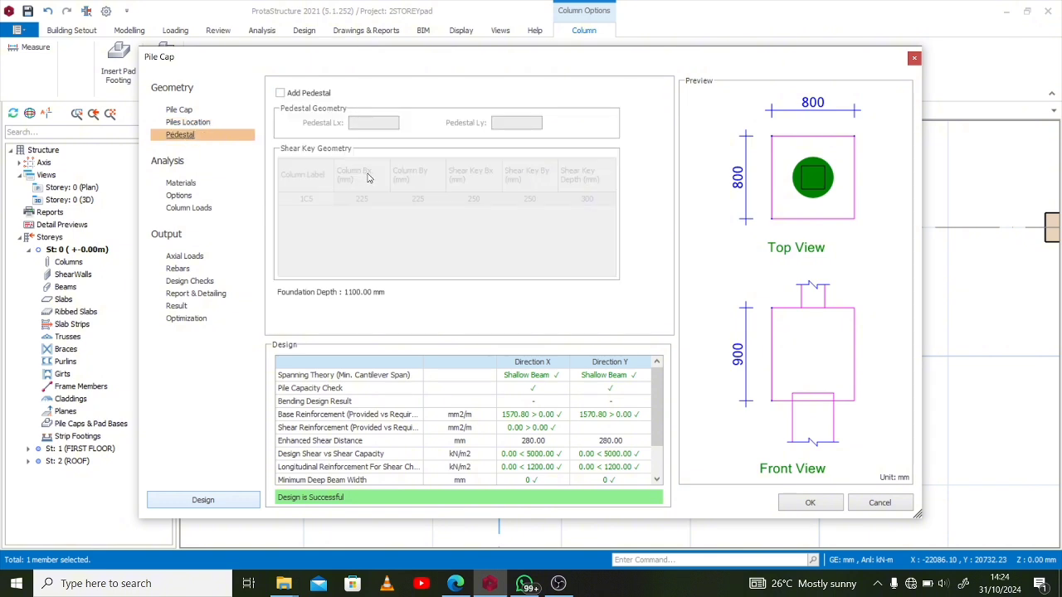
{"action": "left_click", "coordinate": [280, 94]}
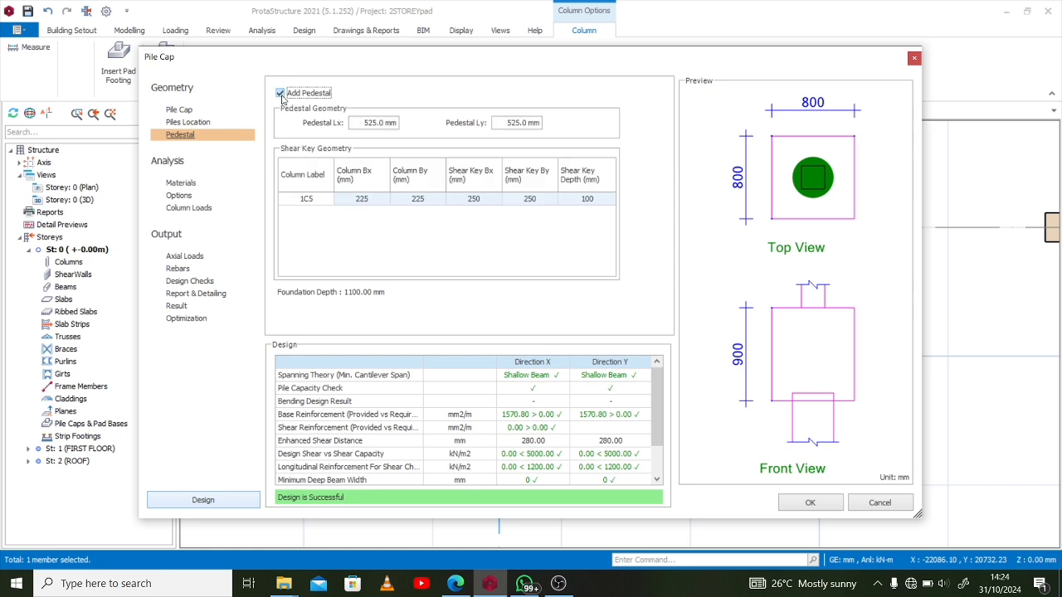
{"action": "left_click", "coordinate": [281, 94]}
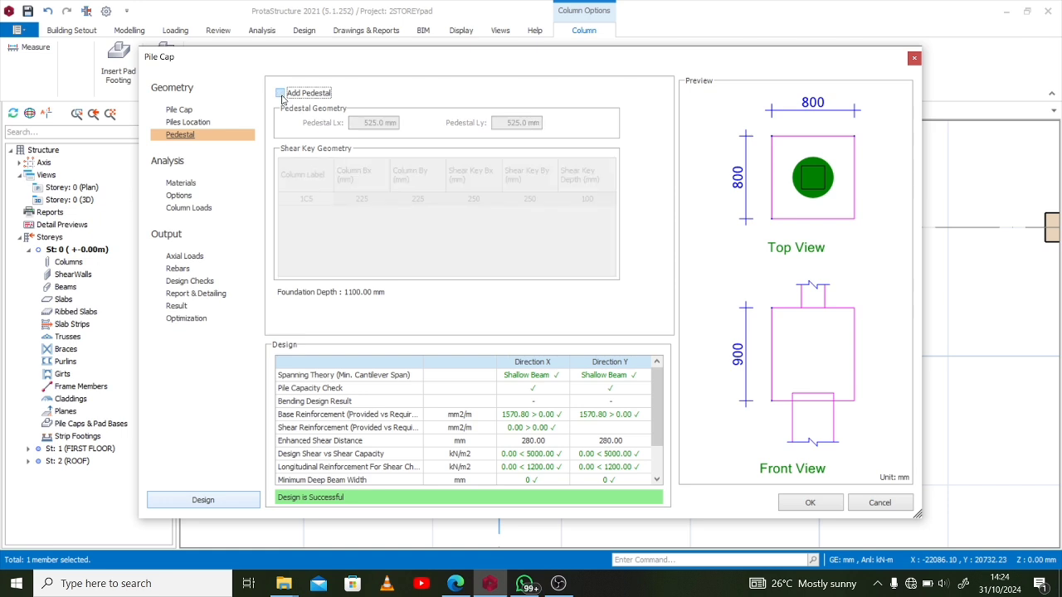
{"action": "left_click", "coordinate": [281, 93]}
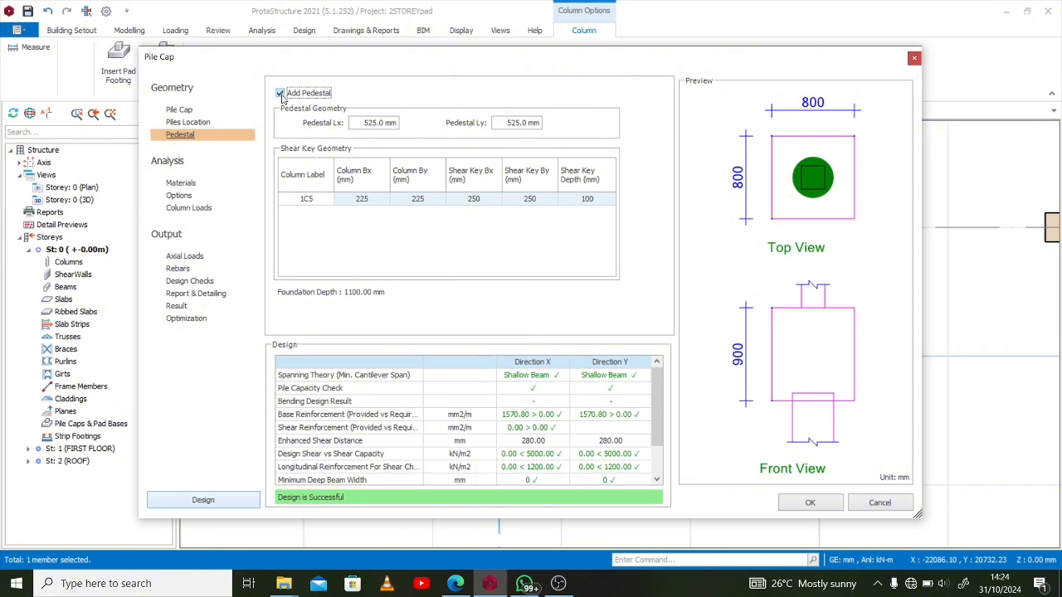
{"action": "left_click", "coordinate": [281, 93]}
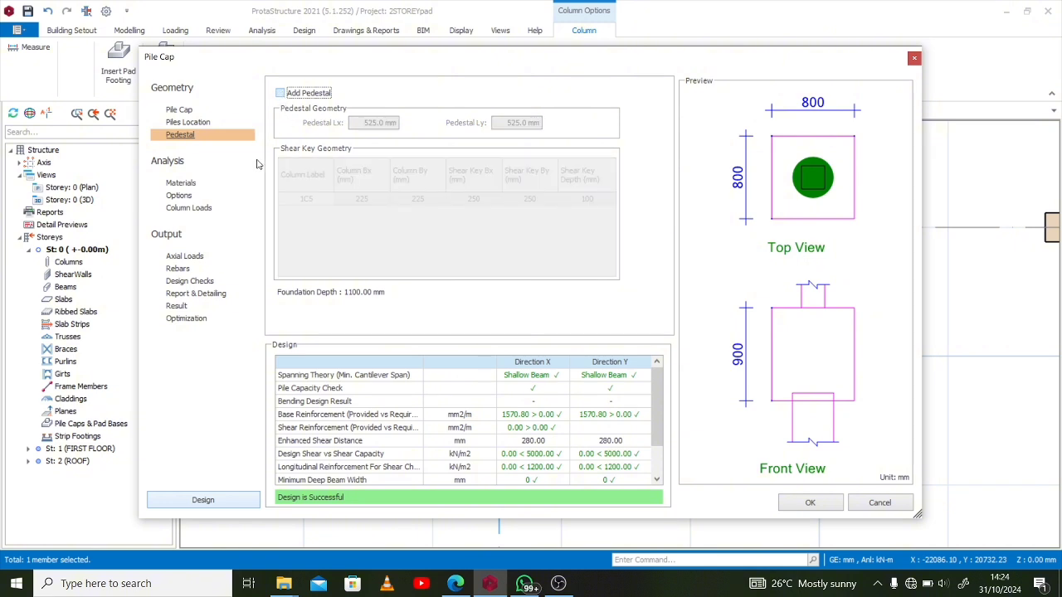
Review the pile cap's concrete and rebar materials, including the properties of the selected rebar grade
{"action": "left_click", "coordinate": [186, 184]}
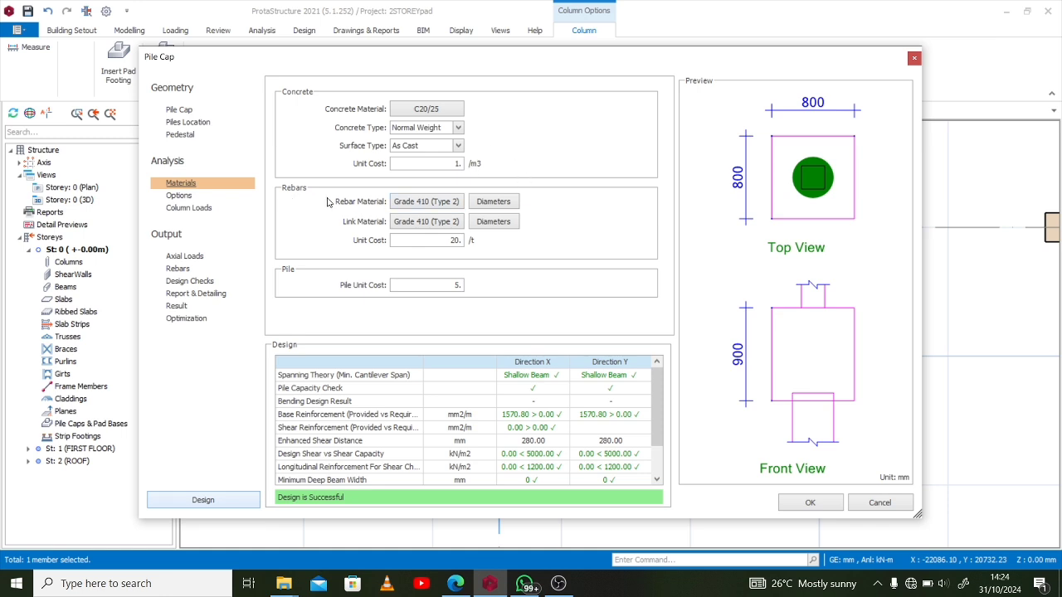
{"action": "left_click", "coordinate": [455, 206]}
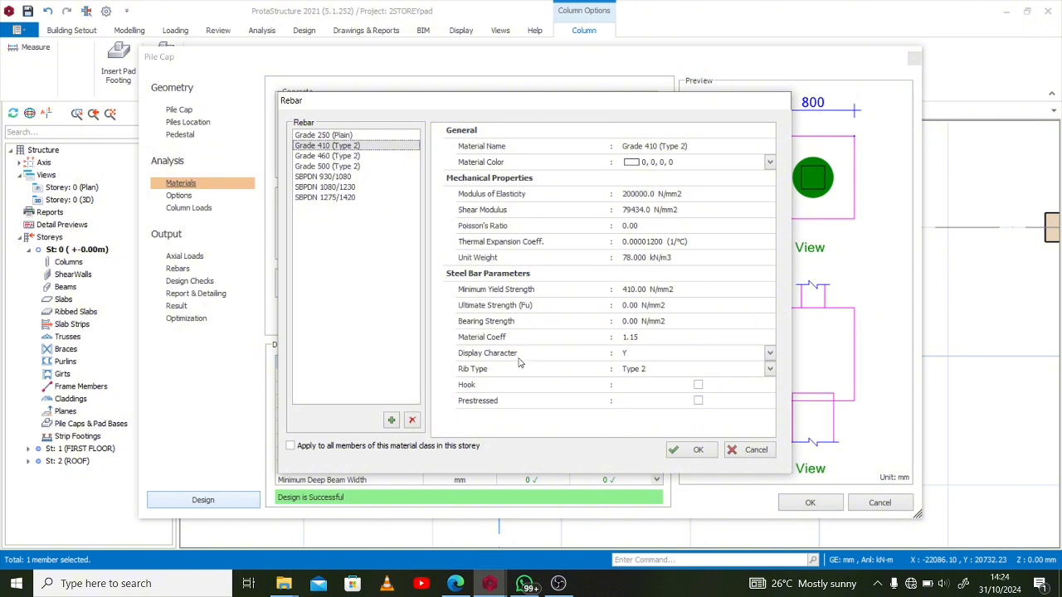
{"action": "left_click", "coordinate": [753, 452]}
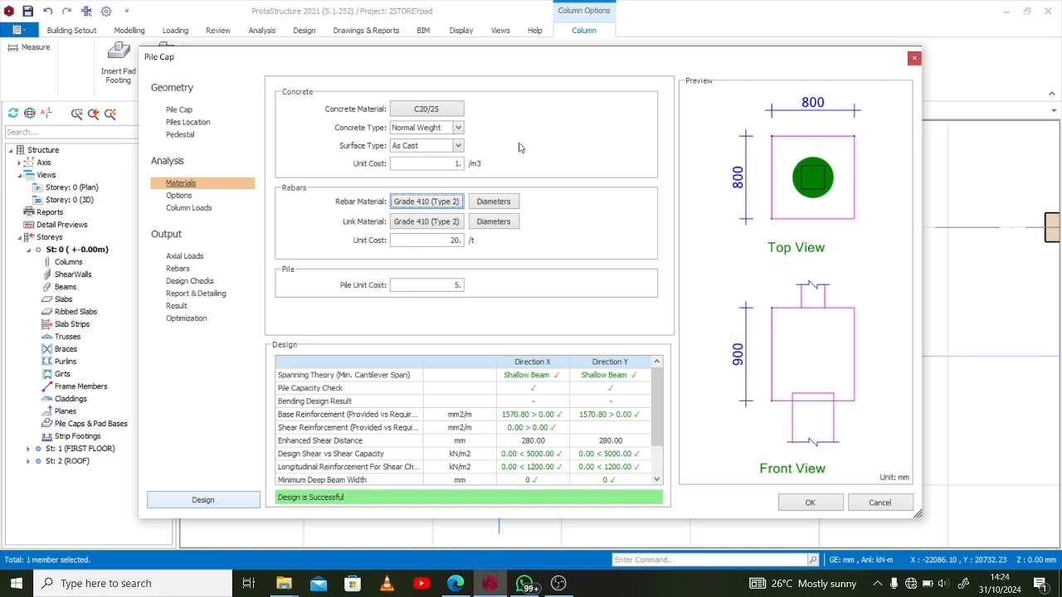
Try switching the base bending moment calculation method and the shear check in the pile cap's analysis options
{"action": "left_click", "coordinate": [187, 198]}
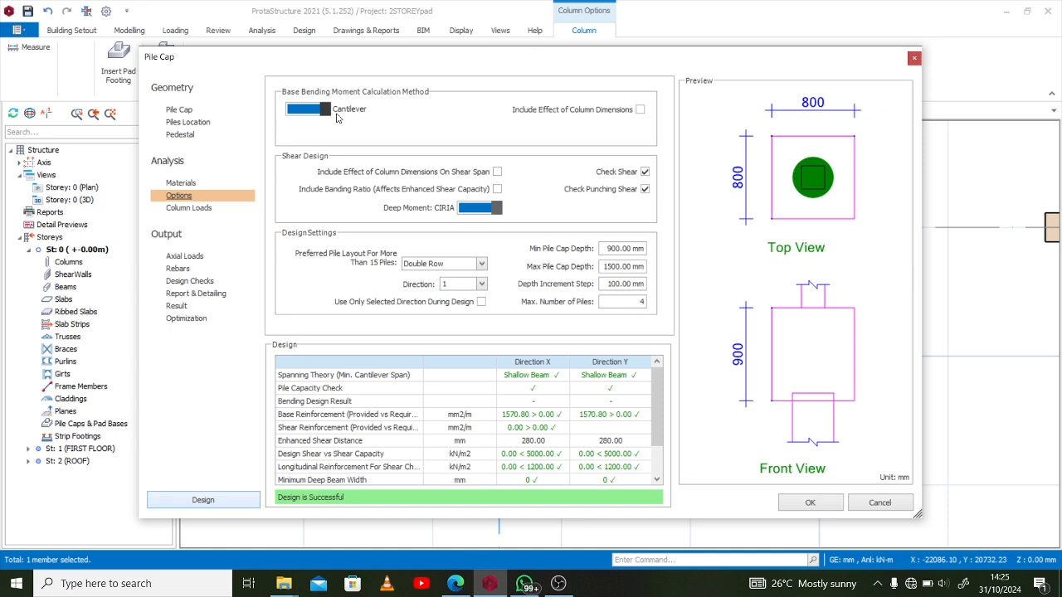
{"action": "left_click", "coordinate": [324, 110]}
{"action": "left_click", "coordinate": [311, 110]}
{"action": "left_click", "coordinate": [644, 171]}
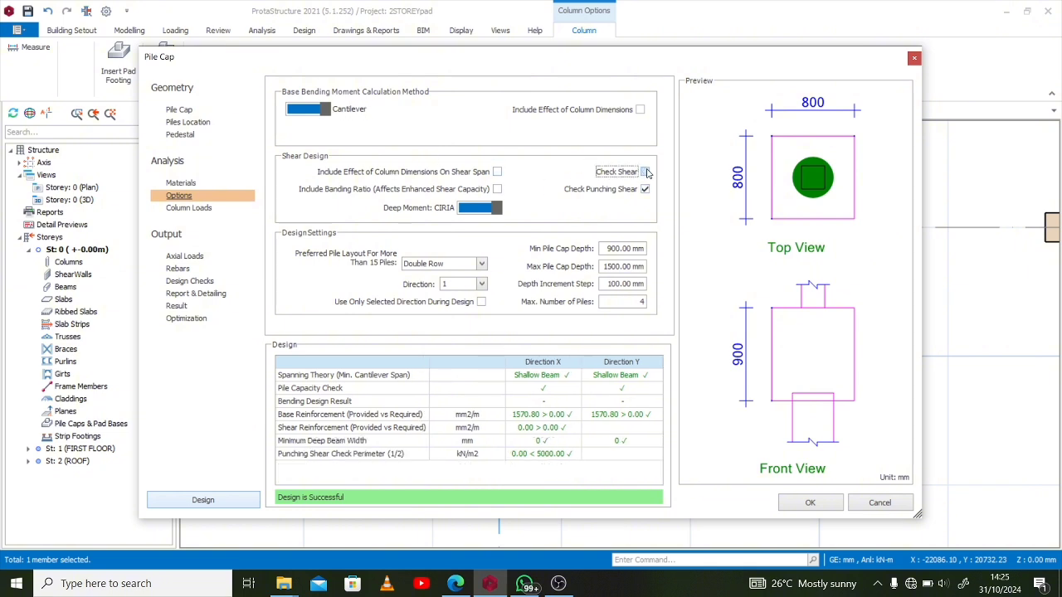
{"action": "left_click", "coordinate": [645, 173]}
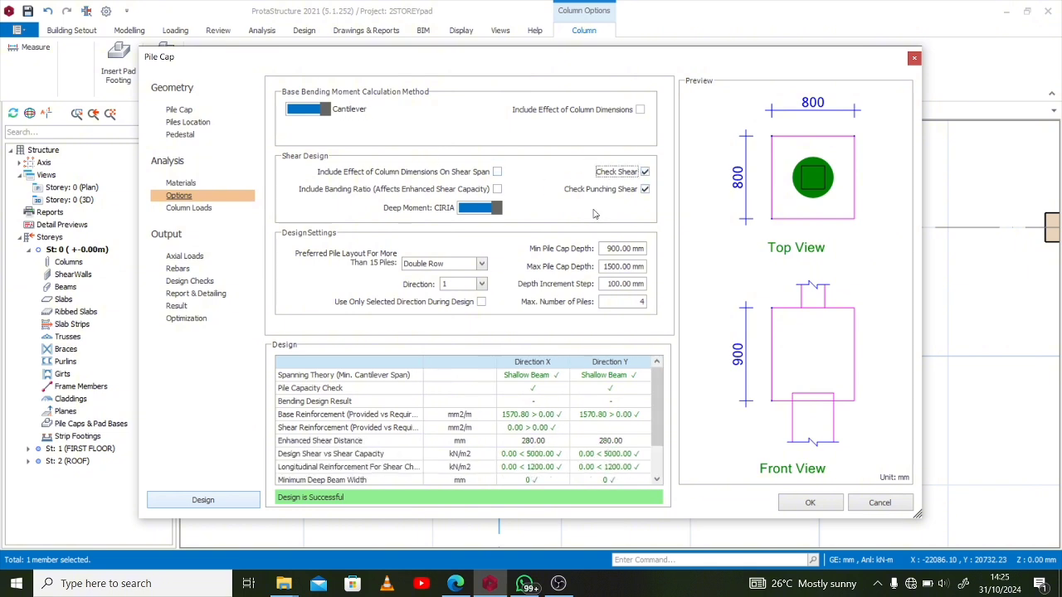
Try leaving out the punching shear check and including the effect of column dimensions on the shear span
{"action": "left_click", "coordinate": [646, 191]}
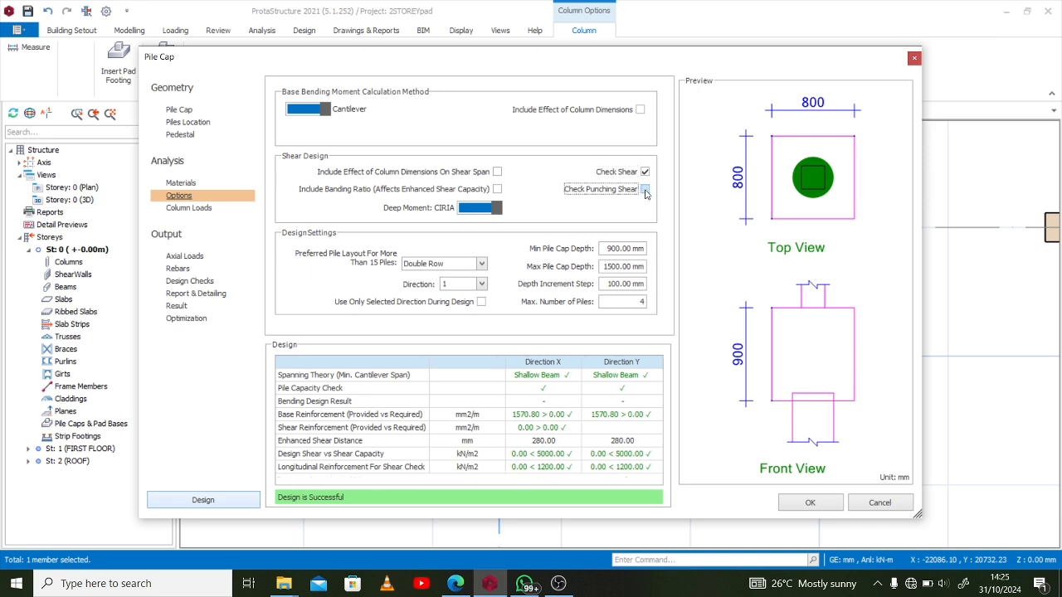
{"action": "left_click", "coordinate": [645, 192]}
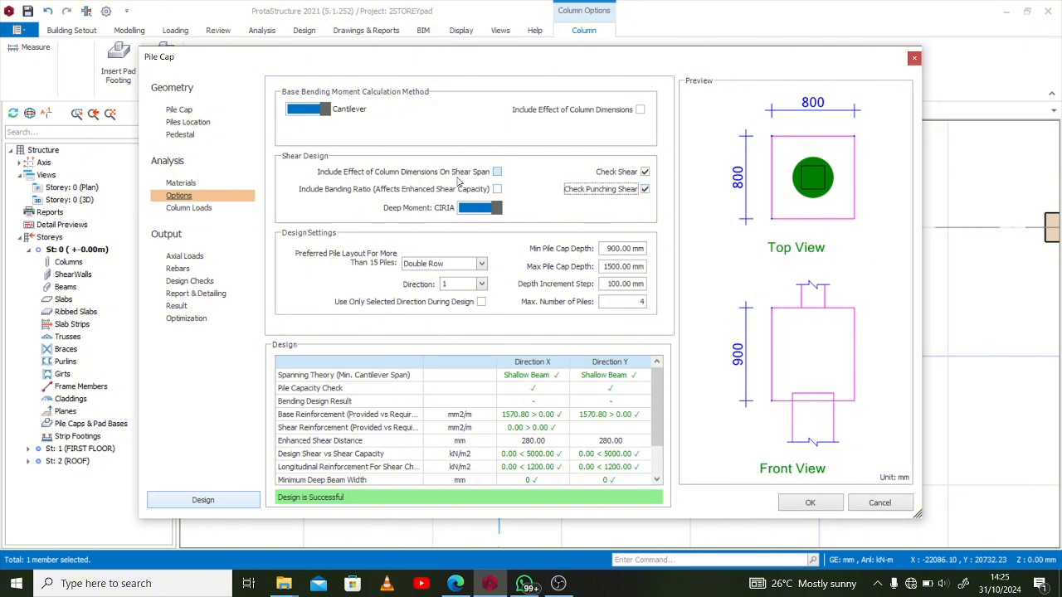
{"action": "left_click", "coordinate": [499, 174]}
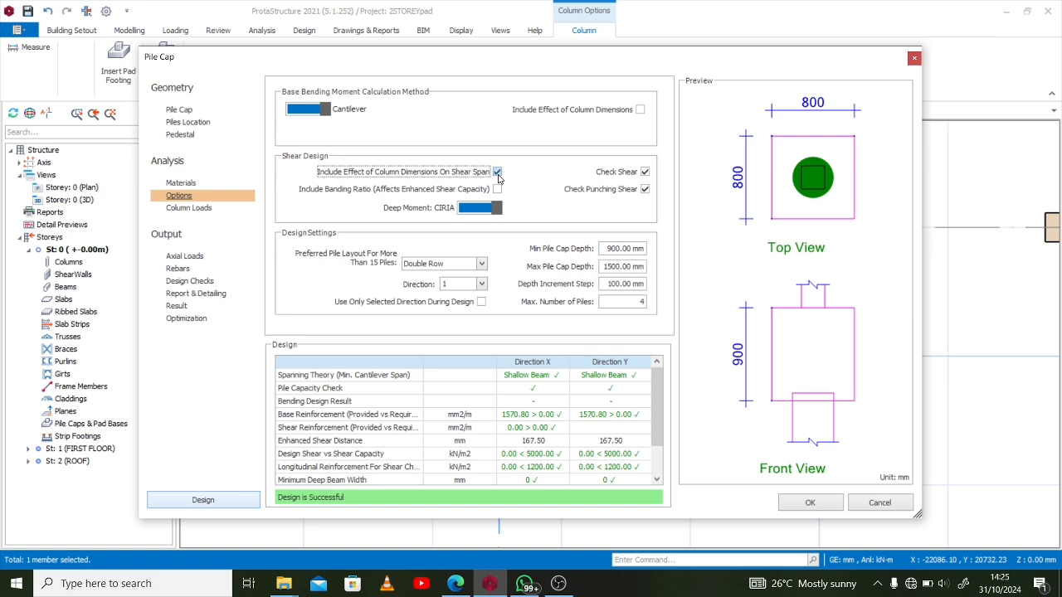
{"action": "left_click", "coordinate": [499, 174]}
Review the column loads, the available loading options and the pile's axial load against its ultimate capacity
{"action": "left_click", "coordinate": [176, 210]}
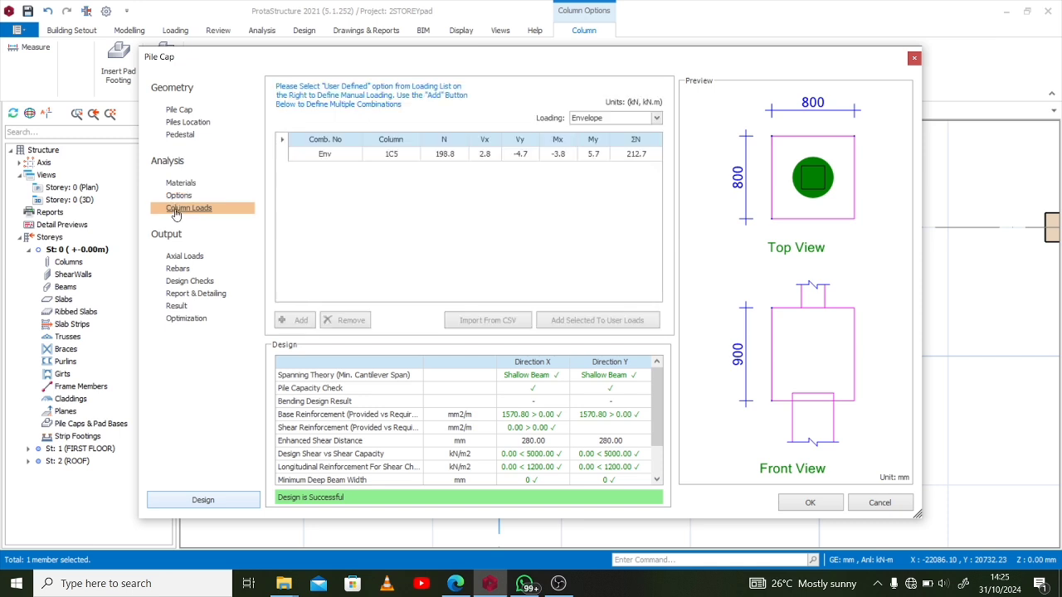
{"action": "left_click", "coordinate": [634, 159]}
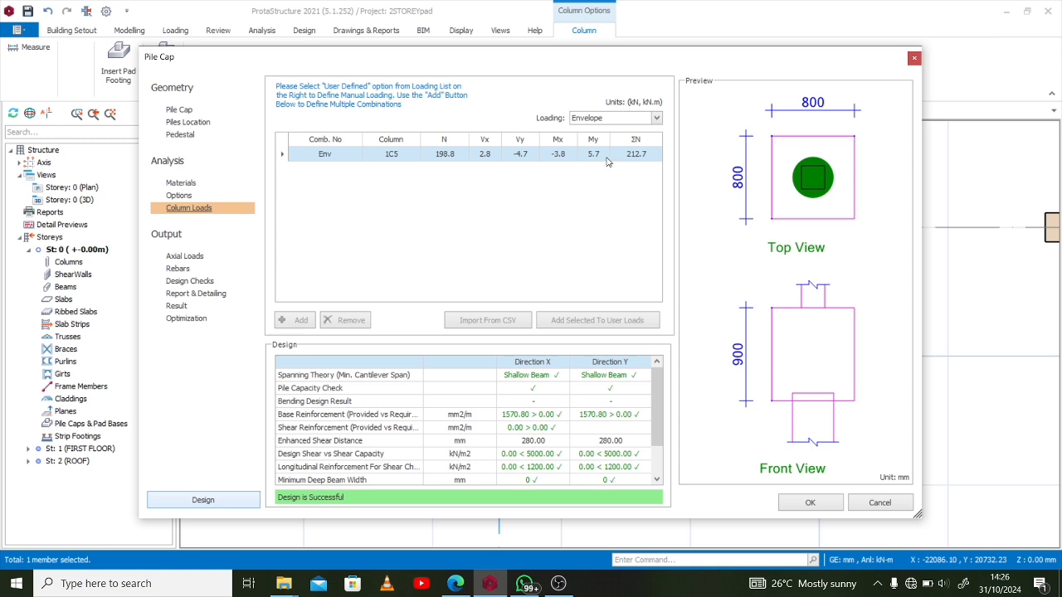
{"action": "left_click", "coordinate": [656, 121]}
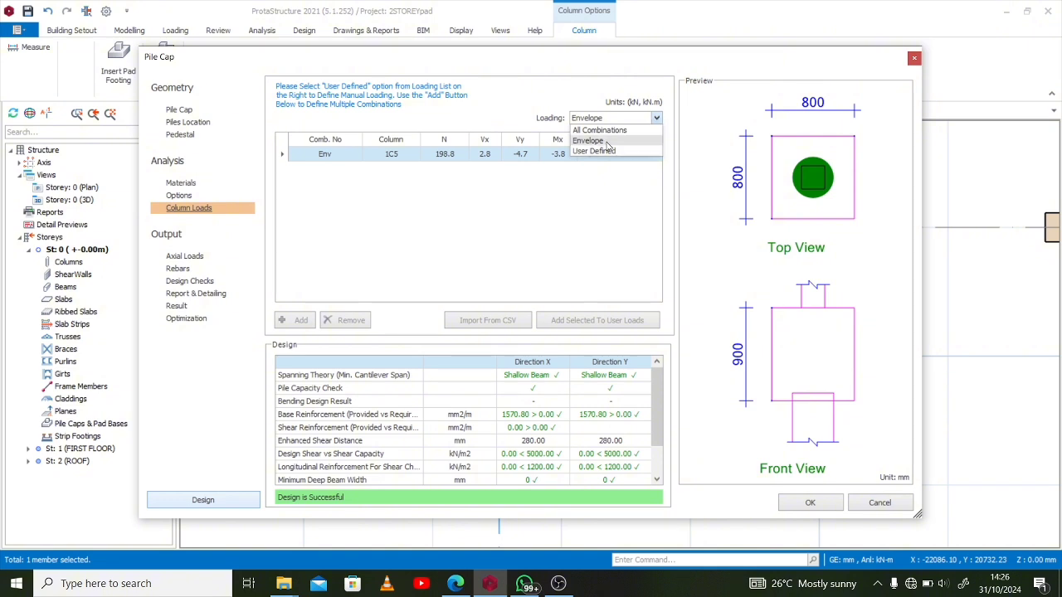
{"action": "left_click", "coordinate": [461, 216]}
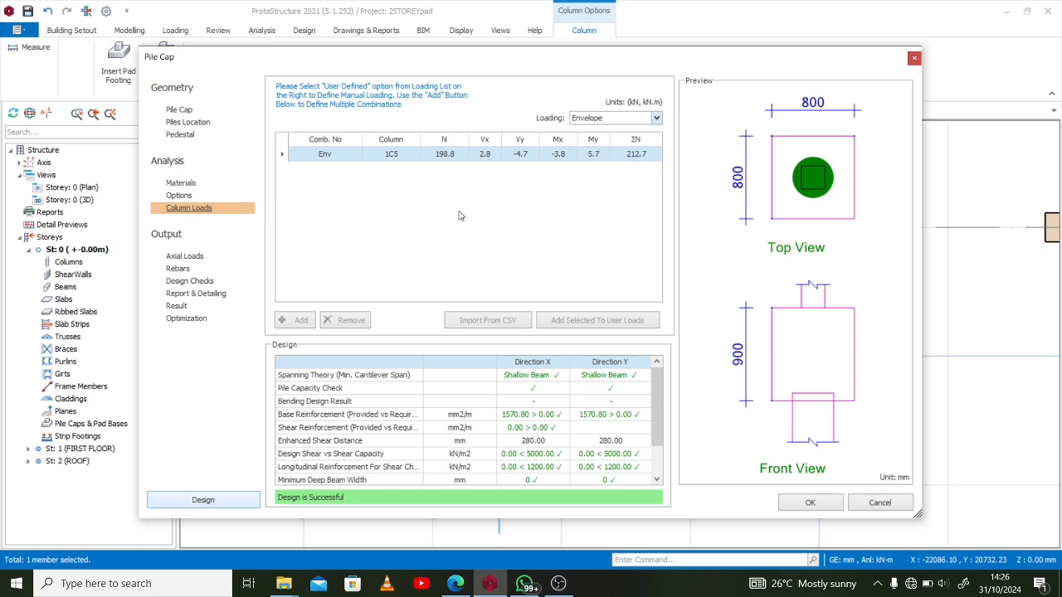
{"action": "left_click", "coordinate": [190, 257]}
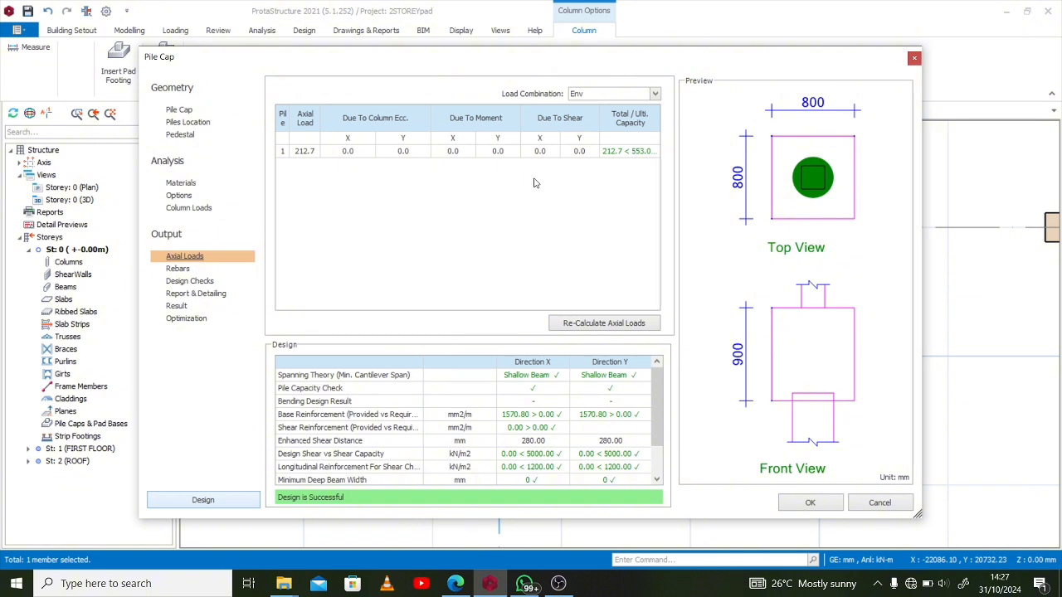
{"action": "left_click", "coordinate": [640, 153]}
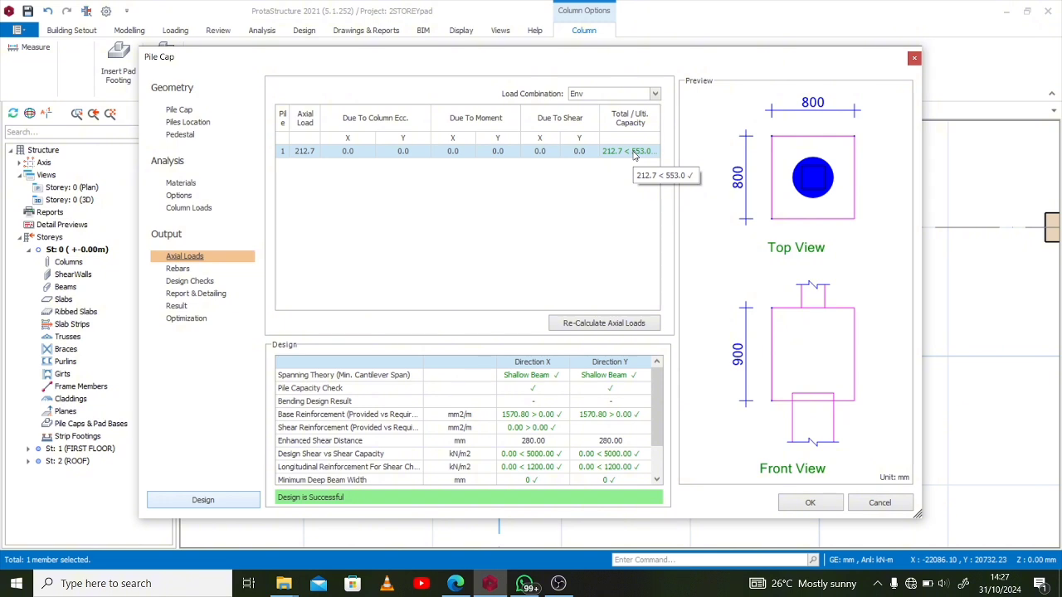
Try 16 mm diameter base bars in both X and Y, and restore the reinforcement with automatic selection
{"action": "left_click", "coordinate": [179, 269]}
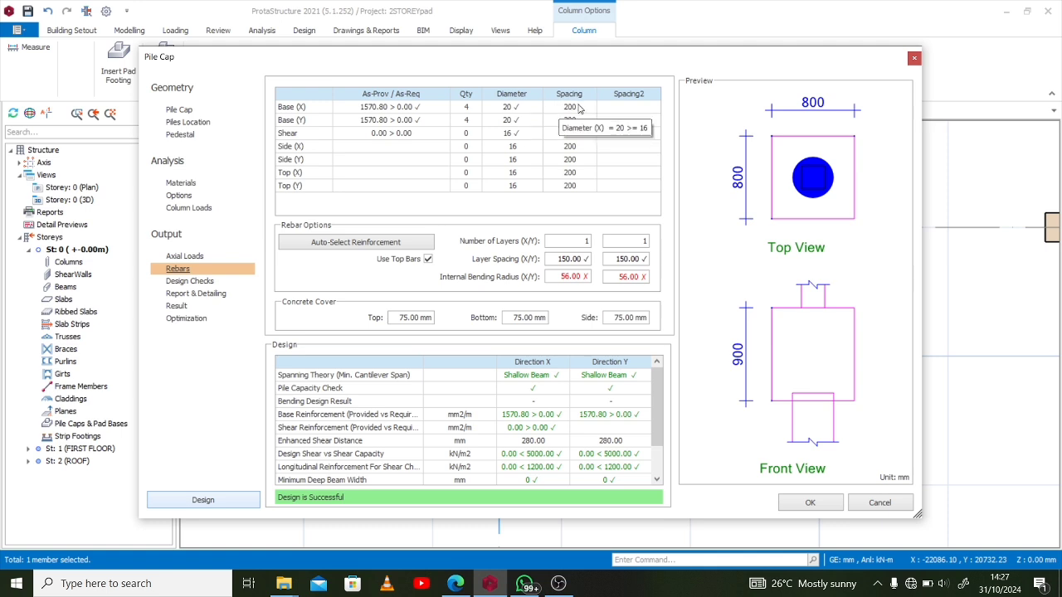
{"action": "left_click", "coordinate": [524, 113]}
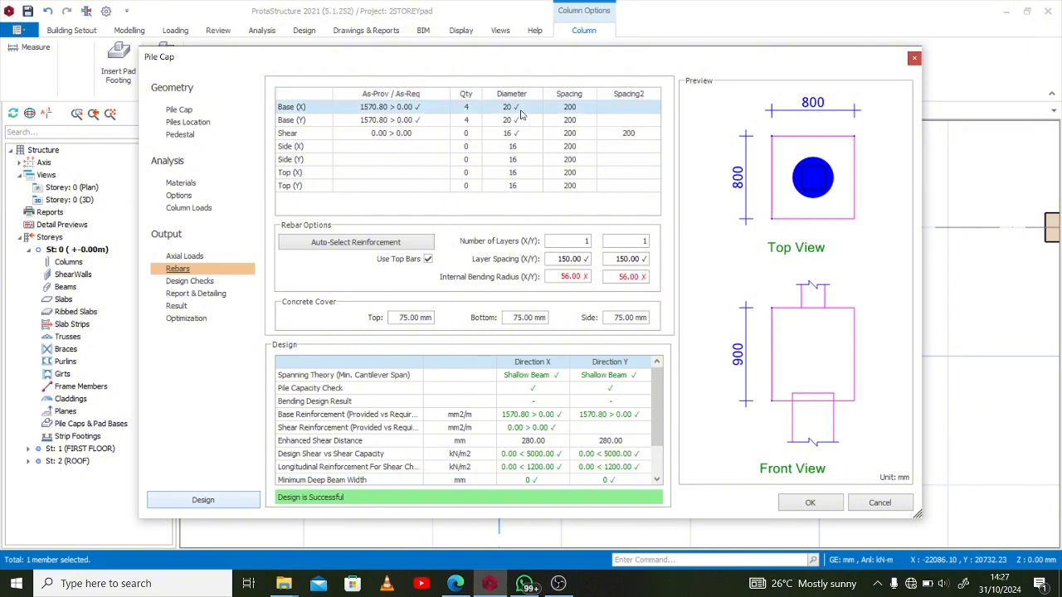
{"action": "left_click", "coordinate": [537, 109]}
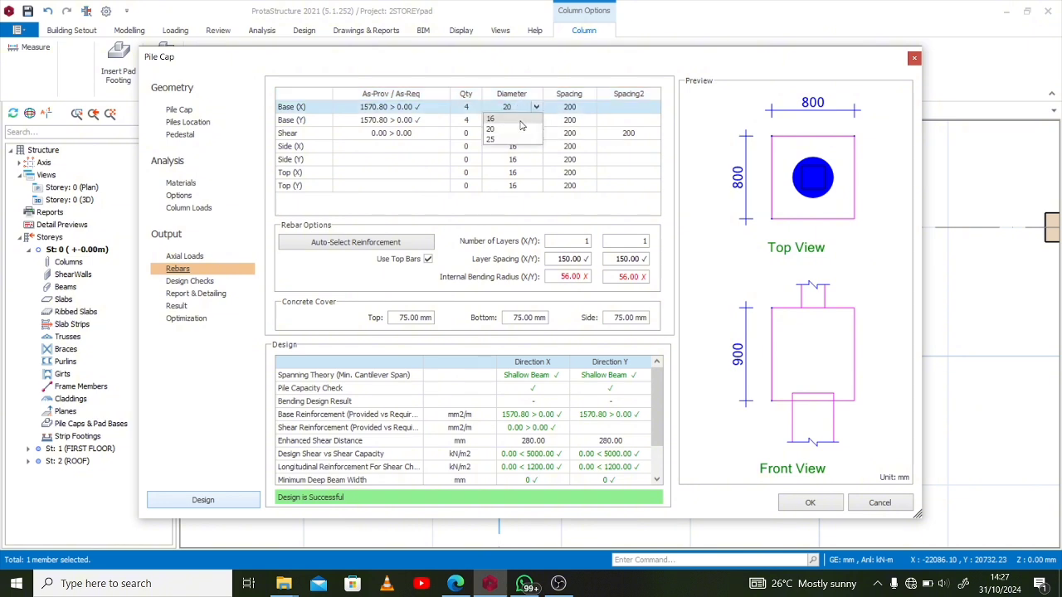
{"action": "left_click", "coordinate": [523, 124]}
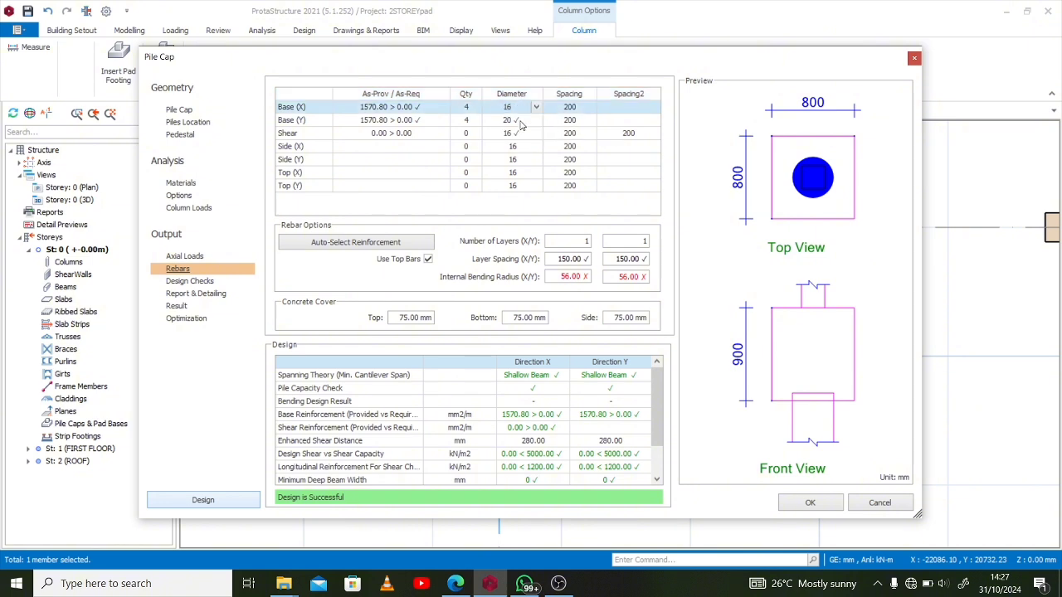
{"action": "left_click", "coordinate": [585, 109]}
{"action": "left_click", "coordinate": [507, 122]}
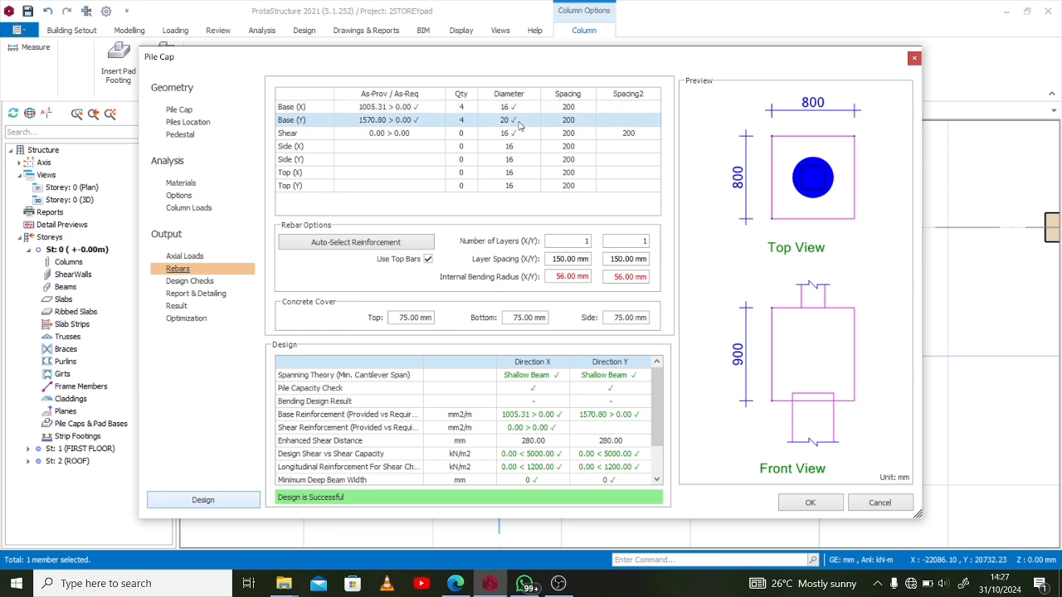
{"action": "left_click", "coordinate": [534, 121]}
{"action": "left_click", "coordinate": [517, 132]}
{"action": "left_click", "coordinate": [581, 108]}
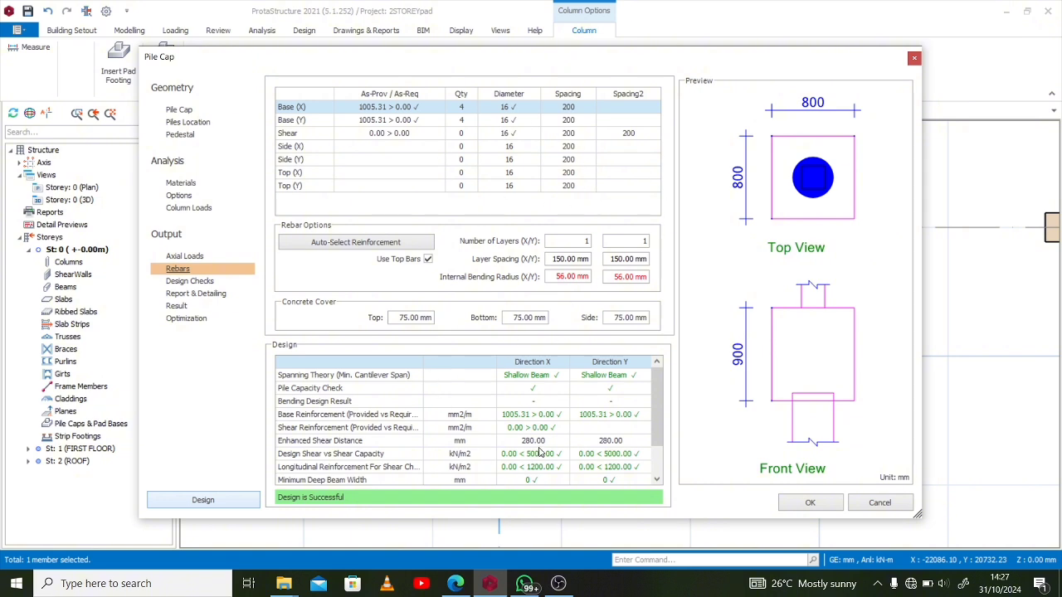
{"action": "left_click", "coordinate": [312, 243]}
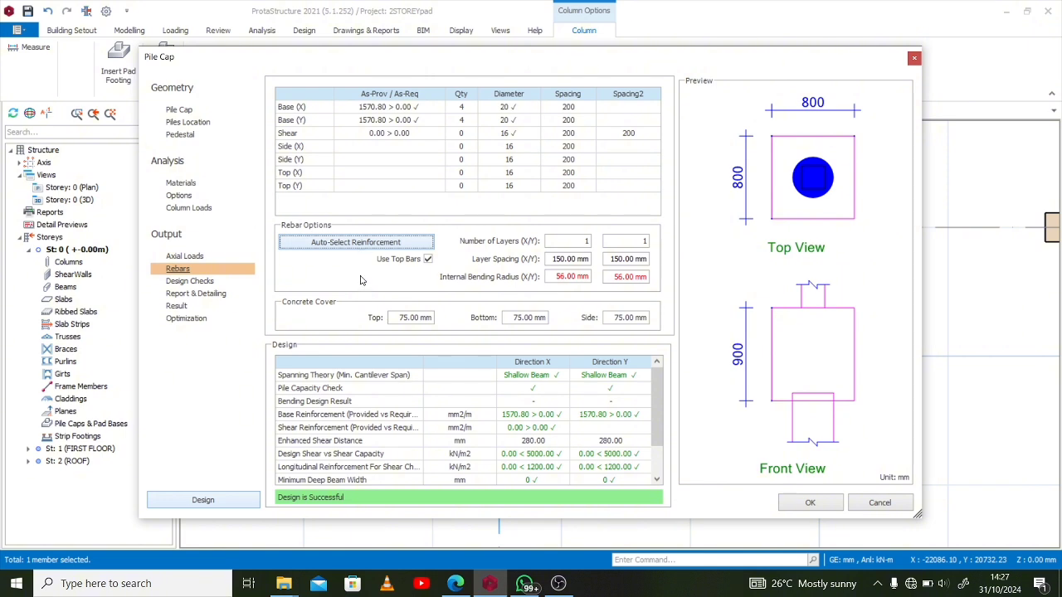
Review the pile cap's design checks, and create and read through the pile cap design report
{"action": "left_click", "coordinate": [196, 283]}
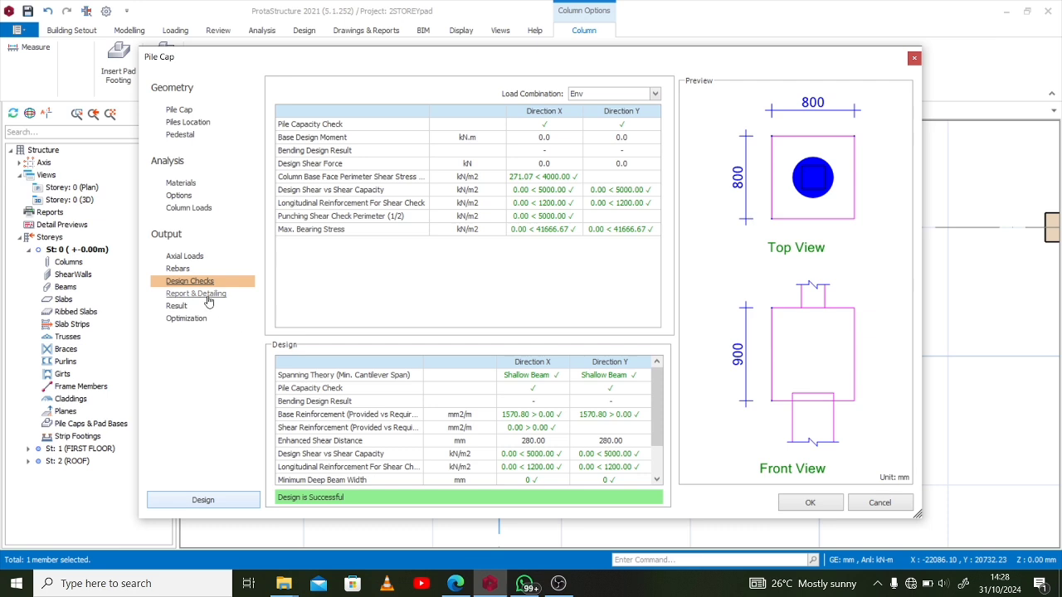
{"action": "left_click", "coordinate": [208, 299]}
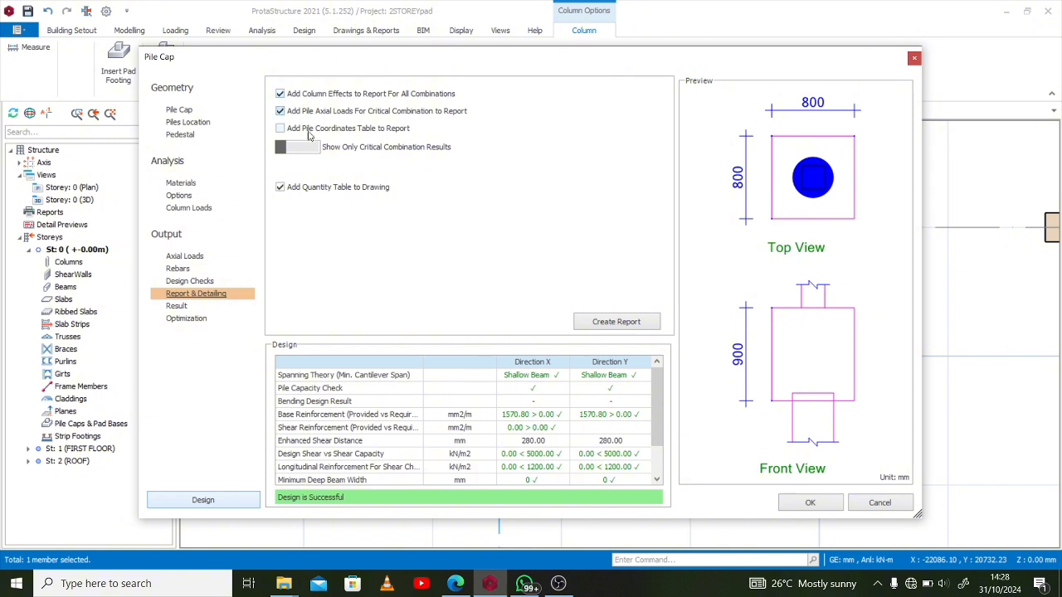
{"action": "left_click", "coordinate": [599, 323]}
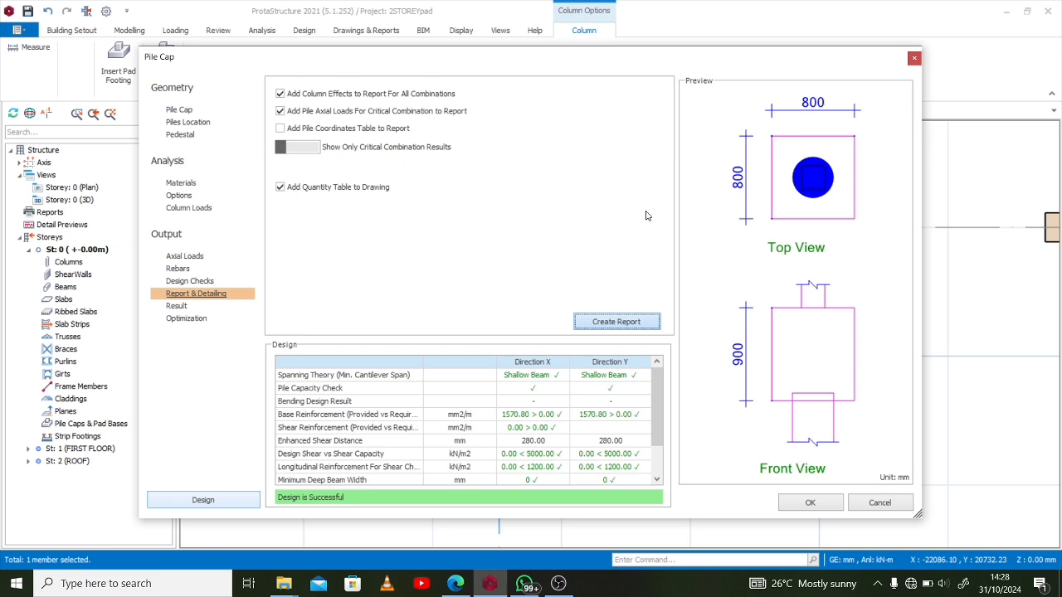
{"action": "left_click", "coordinate": [177, 307]}
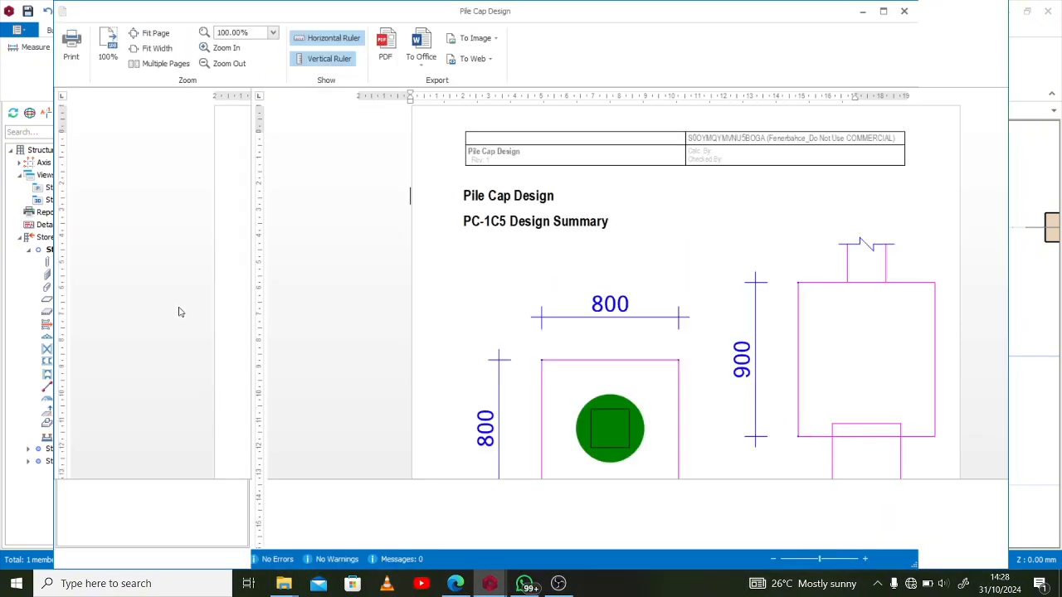
{"action": "scroll", "coordinate": [310, 323], "scroll_direction": "down", "scroll_amount": 10}
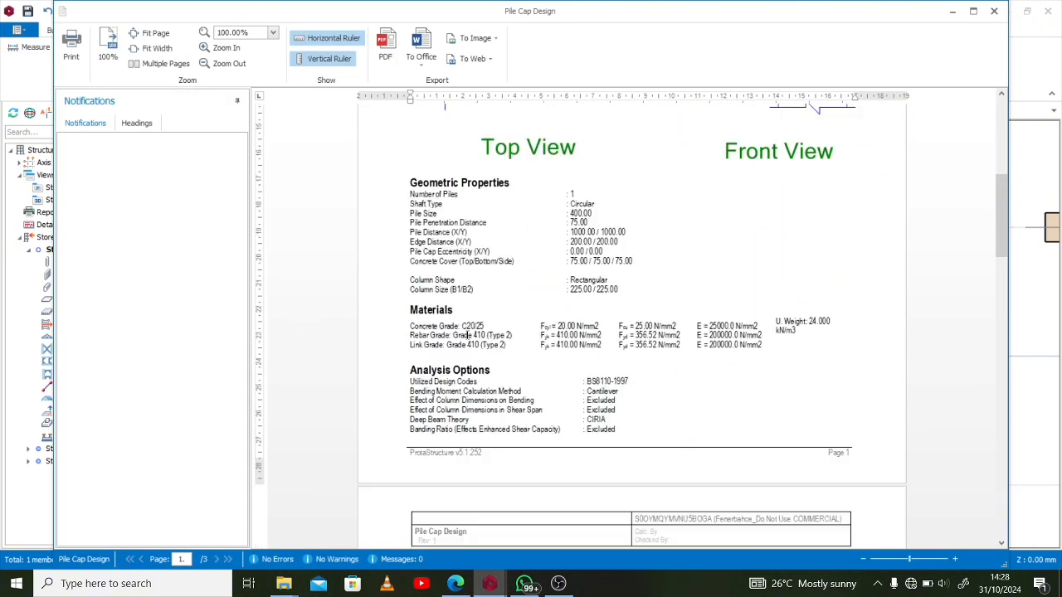
{"action": "scroll", "coordinate": [467, 341], "scroll_direction": "down", "scroll_amount": 15}
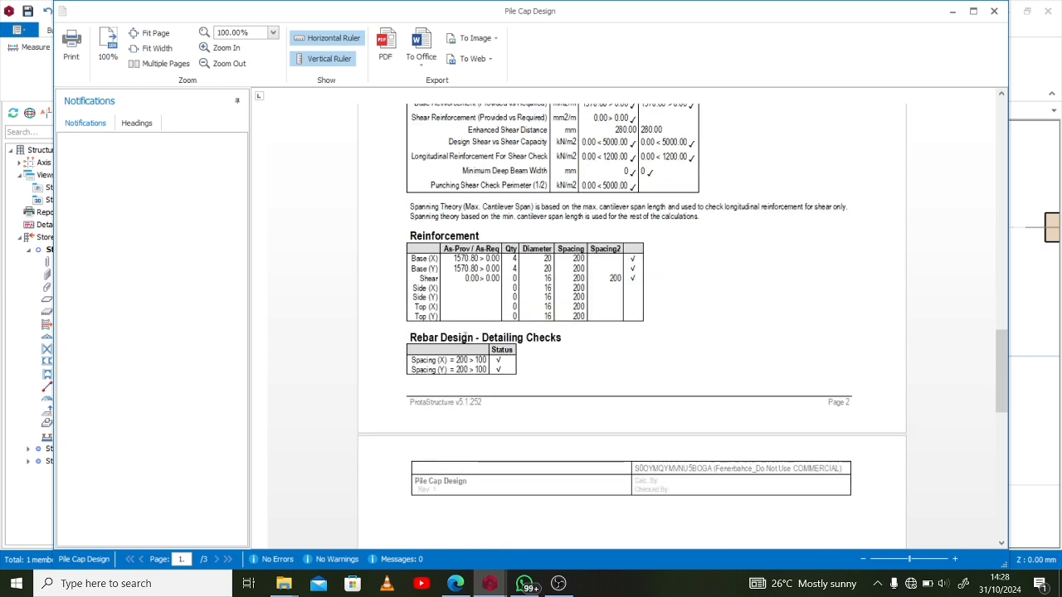
{"action": "scroll", "coordinate": [455, 336], "scroll_direction": "down", "scroll_amount": 3}
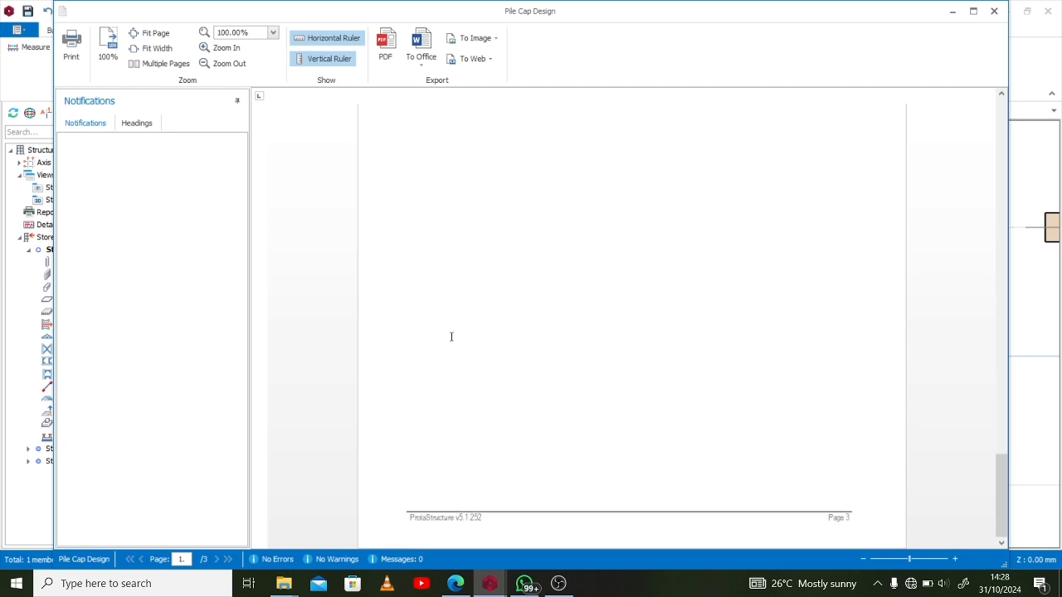
{"action": "scroll", "coordinate": [448, 336], "scroll_direction": "up", "scroll_amount": 15}
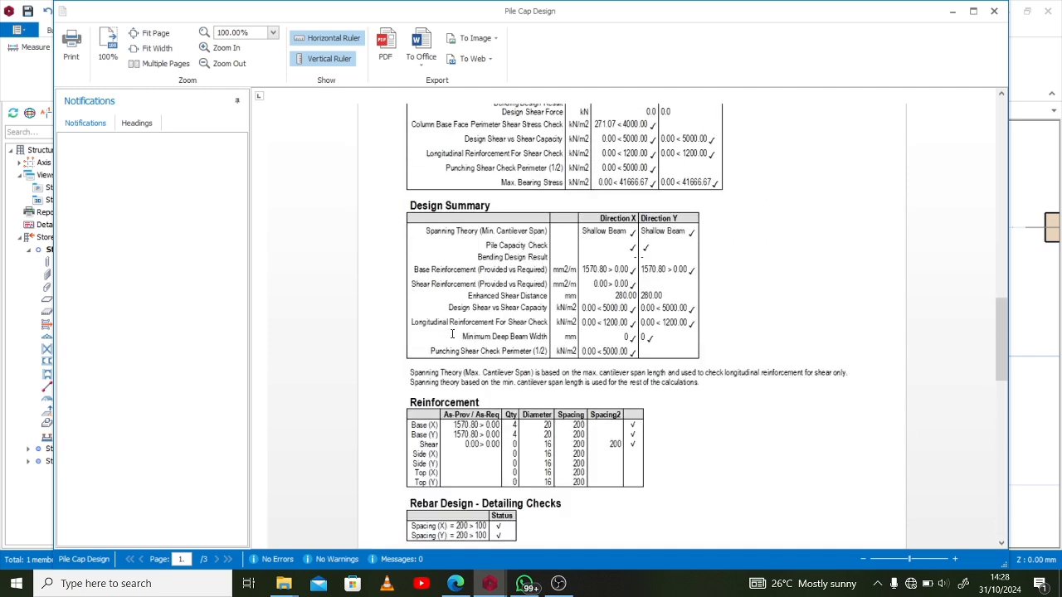
{"action": "left_click", "coordinate": [994, 11]}
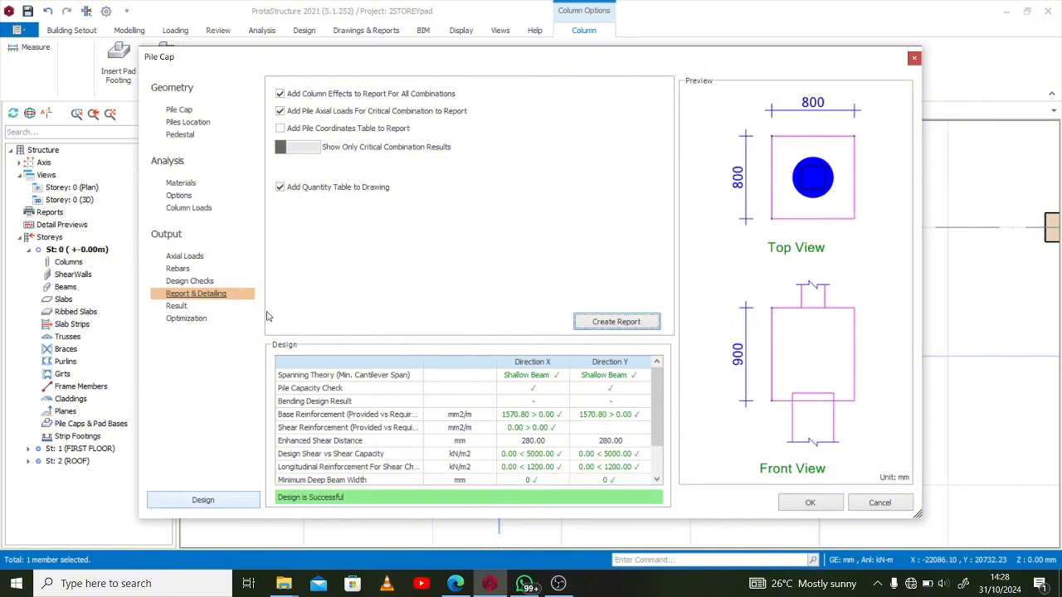
Examine the pile cap's result and optimization output and return to its geometry settings
{"action": "left_click", "coordinate": [177, 307]}
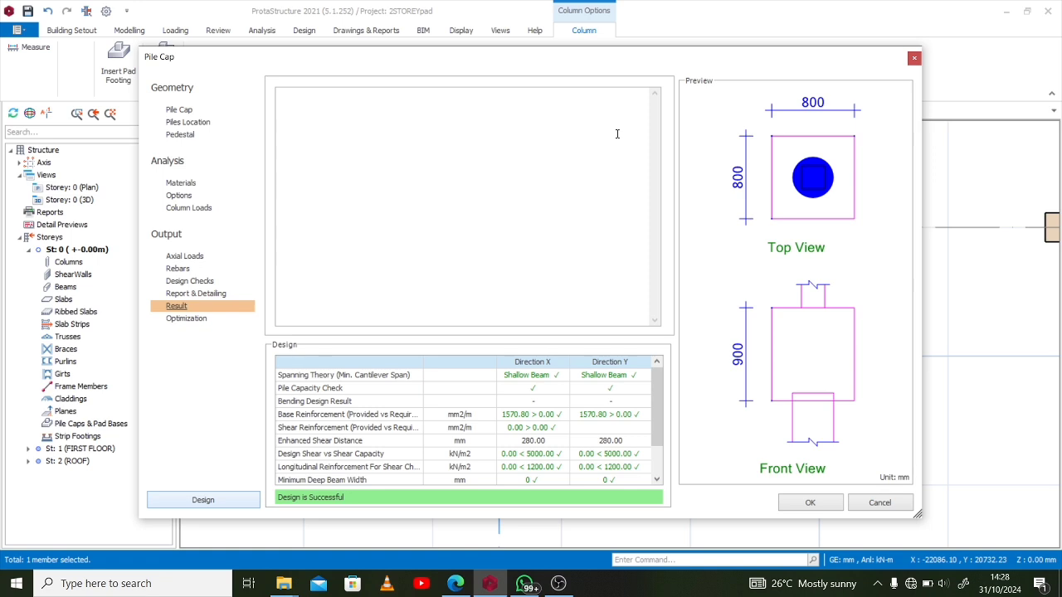
{"action": "left_click", "coordinate": [189, 320]}
{"action": "left_click", "coordinate": [175, 305]}
{"action": "left_click", "coordinate": [195, 293]}
{"action": "left_click", "coordinate": [176, 306]}
{"action": "left_click", "coordinate": [179, 111]}
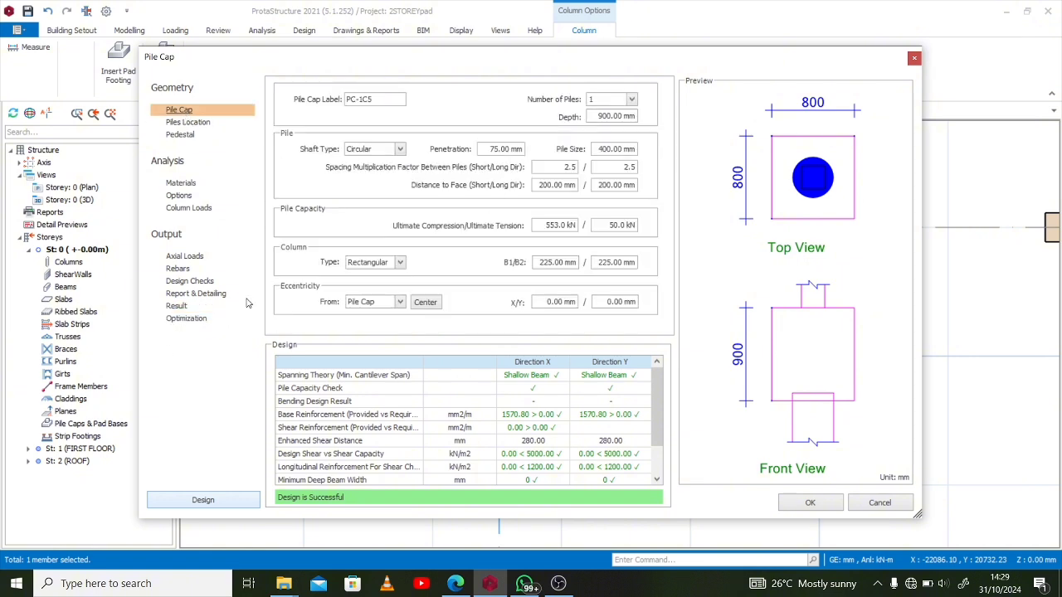
Rerun the pile cap design with the result log showing and accept the pile cap under column 1C5
{"action": "left_click", "coordinate": [181, 307]}
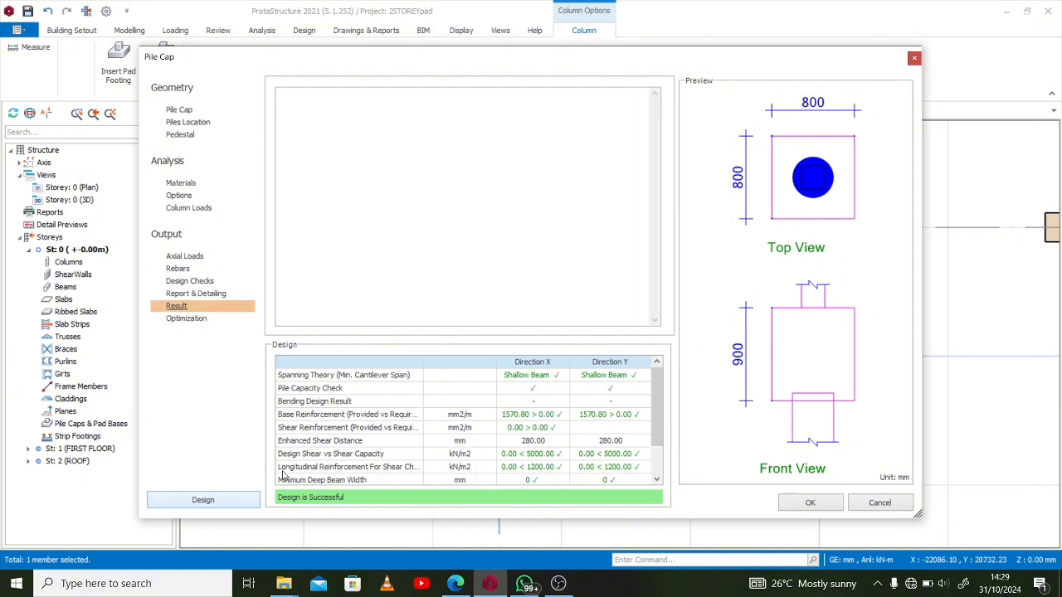
{"action": "left_click", "coordinate": [208, 502]}
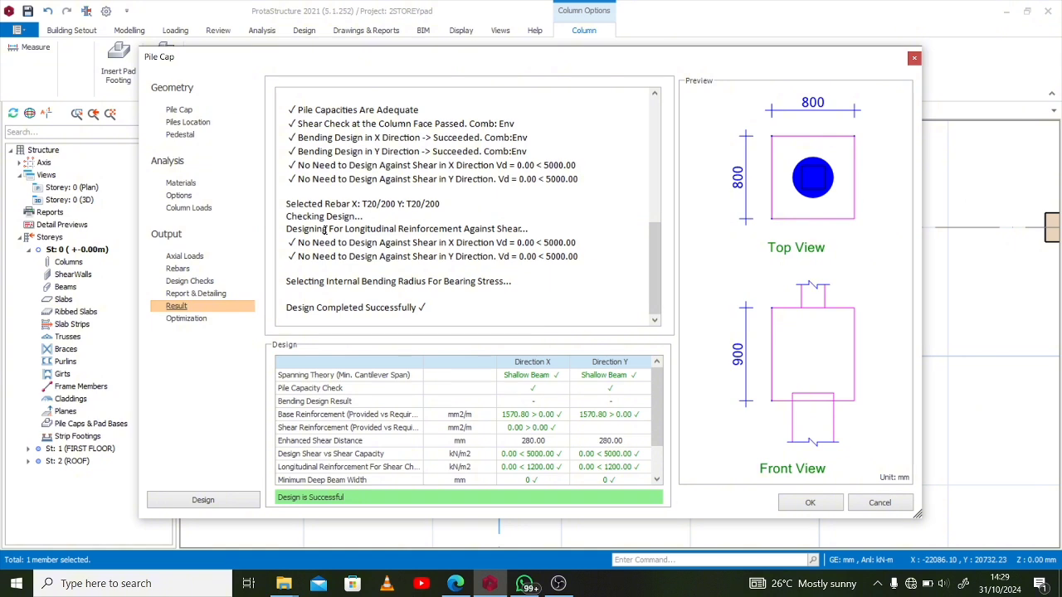
{"action": "left_click", "coordinate": [811, 503]}
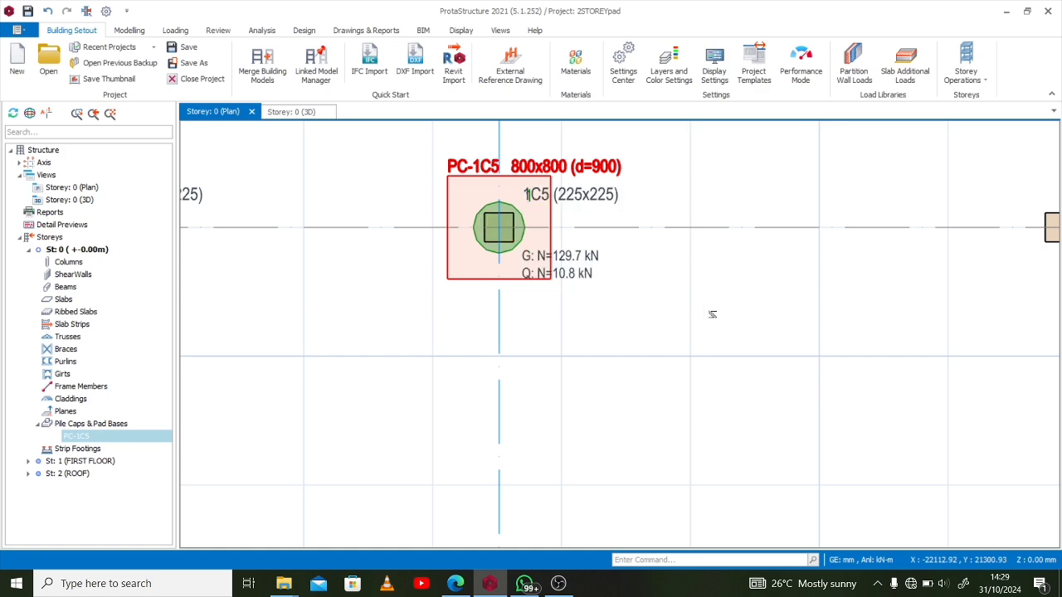
Select all the columns on the storey 0 plan that have no pile cap yet, leaving out 1C5
{"action": "scroll", "coordinate": [591, 297], "scroll_direction": "down", "scroll_amount": 5}
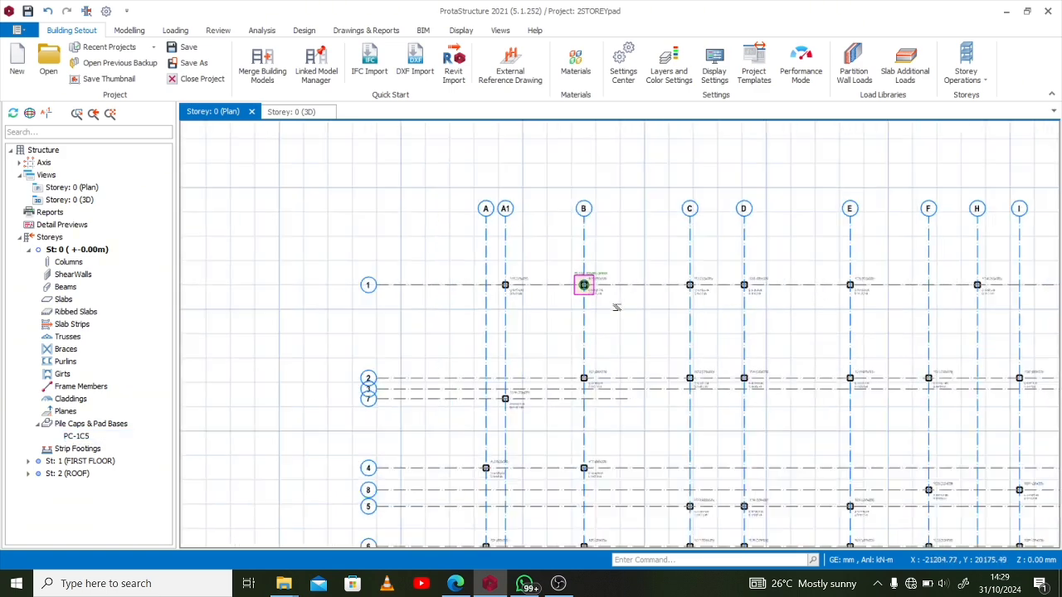
{"action": "scroll", "coordinate": [586, 303], "scroll_direction": "up", "scroll_amount": 5}
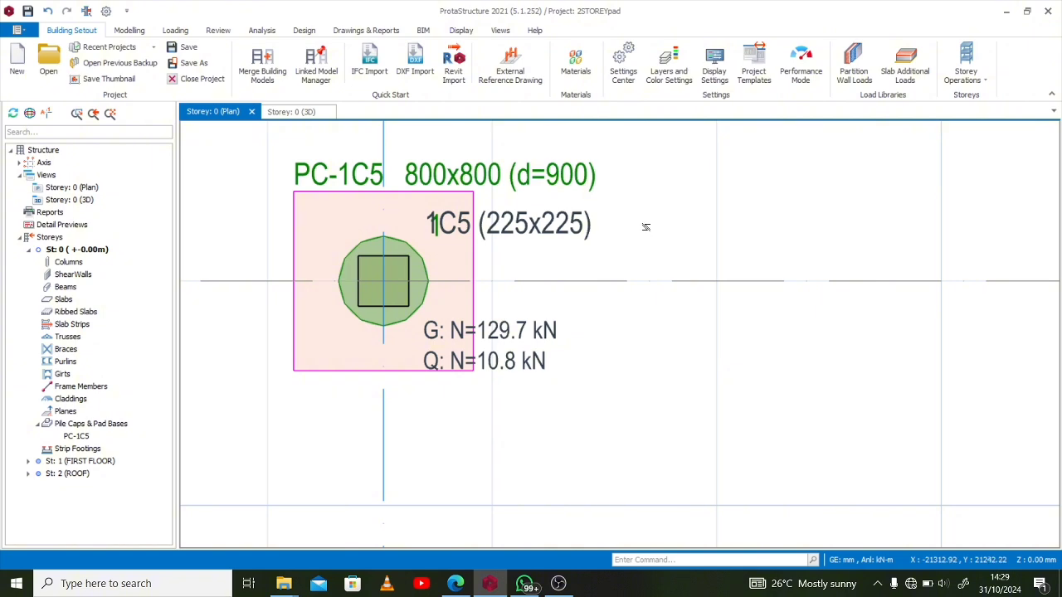
{"action": "scroll", "coordinate": [653, 256], "scroll_direction": "down", "scroll_amount": 5}
{"action": "scroll", "coordinate": [639, 288], "scroll_direction": "down", "scroll_amount": 1}
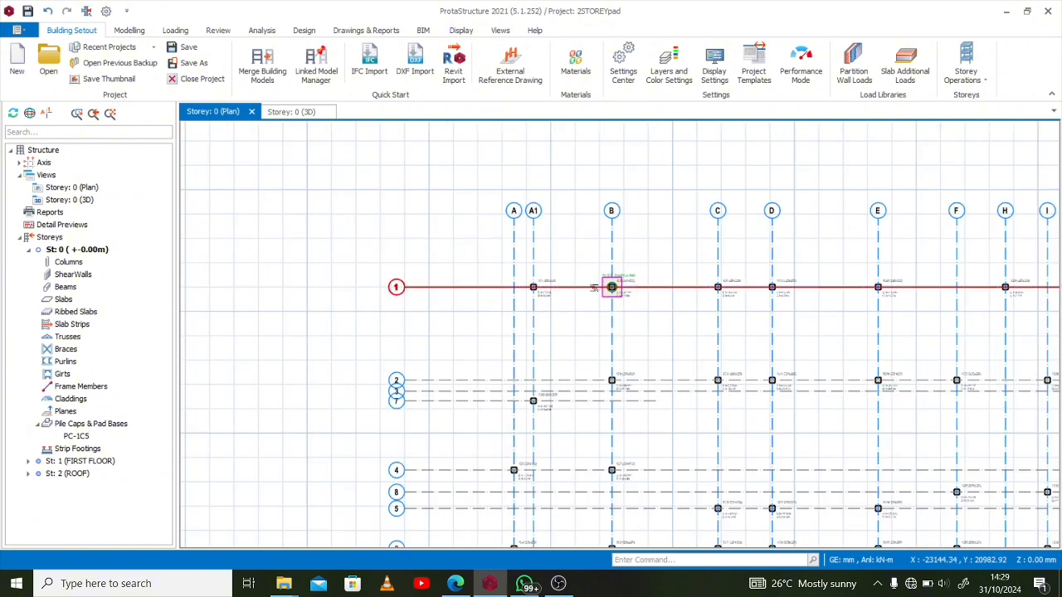
{"action": "scroll", "coordinate": [573, 284], "scroll_direction": "down", "scroll_amount": 2}
{"action": "left_click_drag", "start_coordinate": [526, 262], "coordinate": [560, 452]}
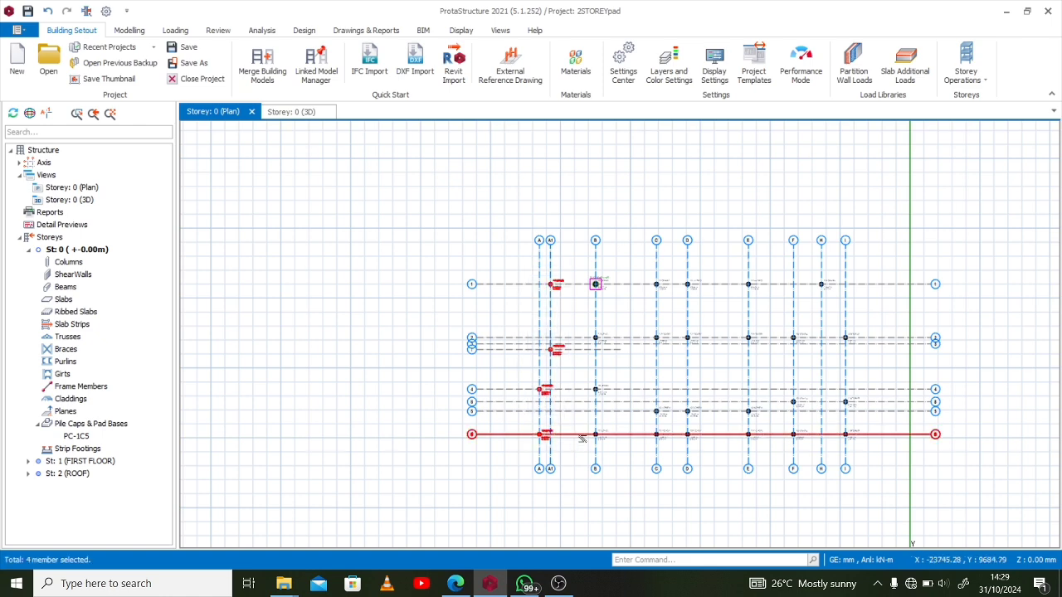
{"action": "left_click_drag", "start_coordinate": [628, 266], "coordinate": [881, 445]}
{"action": "left_click_drag", "start_coordinate": [580, 320], "coordinate": [635, 430]}
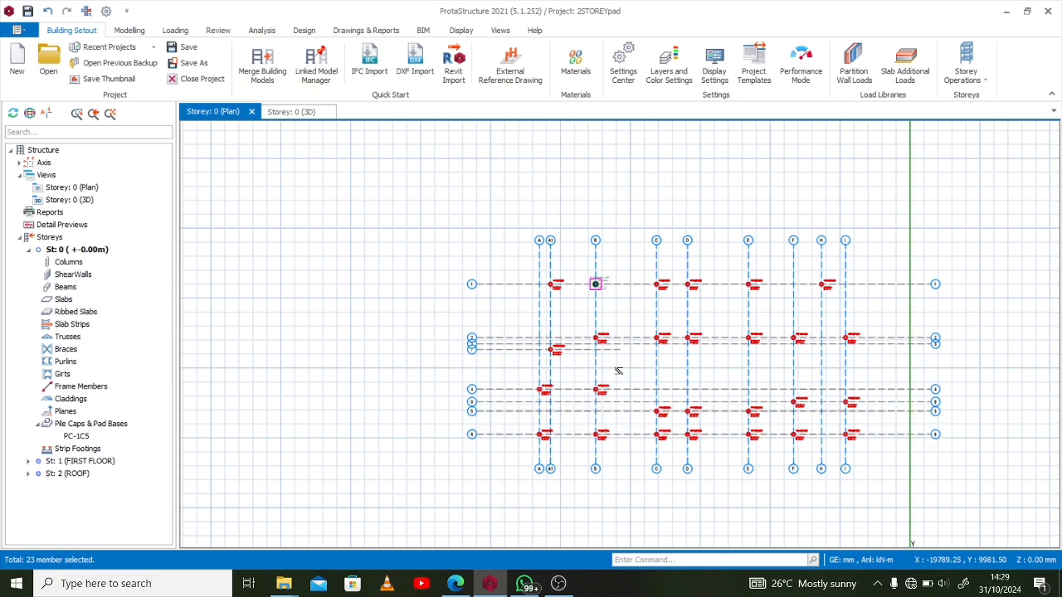
Insert pile caps under the selected columns and look through the batch design list from PC-1C3 to PC-1C8
{"action": "right_click", "coordinate": [618, 371]}
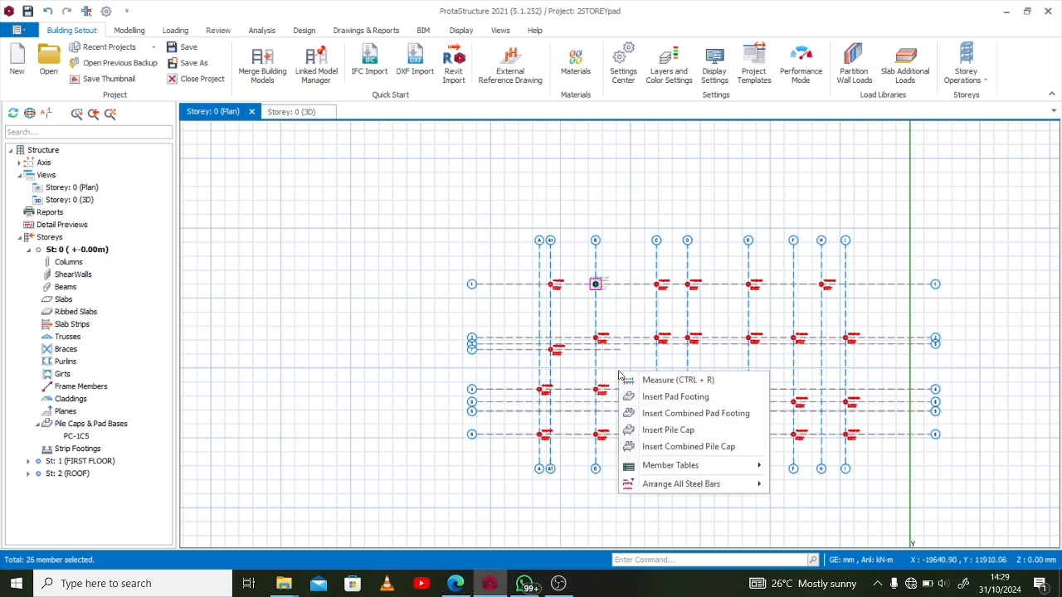
{"action": "left_click", "coordinate": [718, 429]}
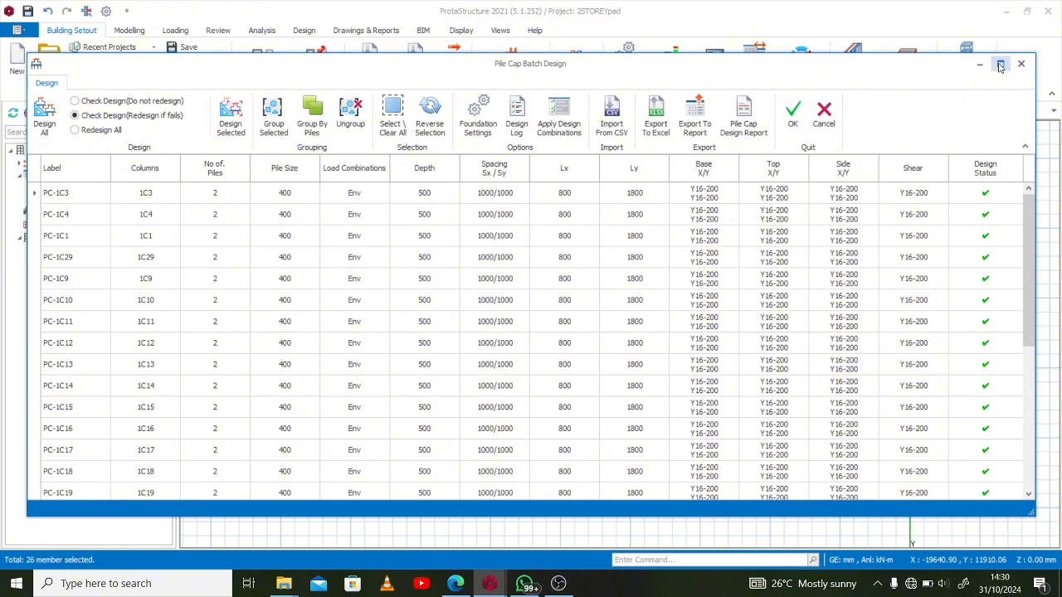
{"action": "left_click", "coordinate": [1001, 64]}
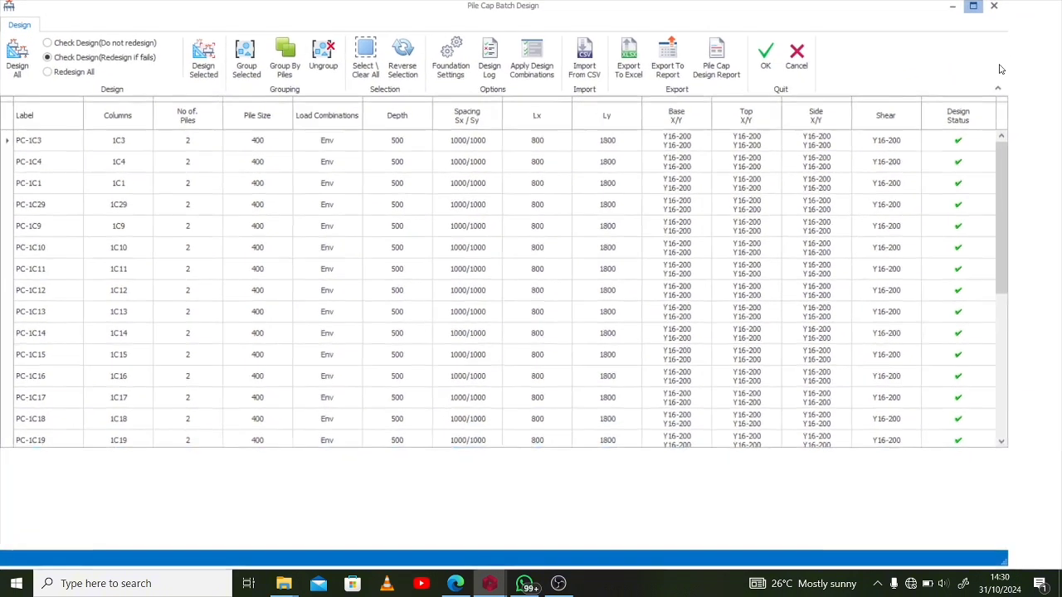
{"action": "scroll", "coordinate": [800, 276], "scroll_direction": "down", "scroll_amount": 5}
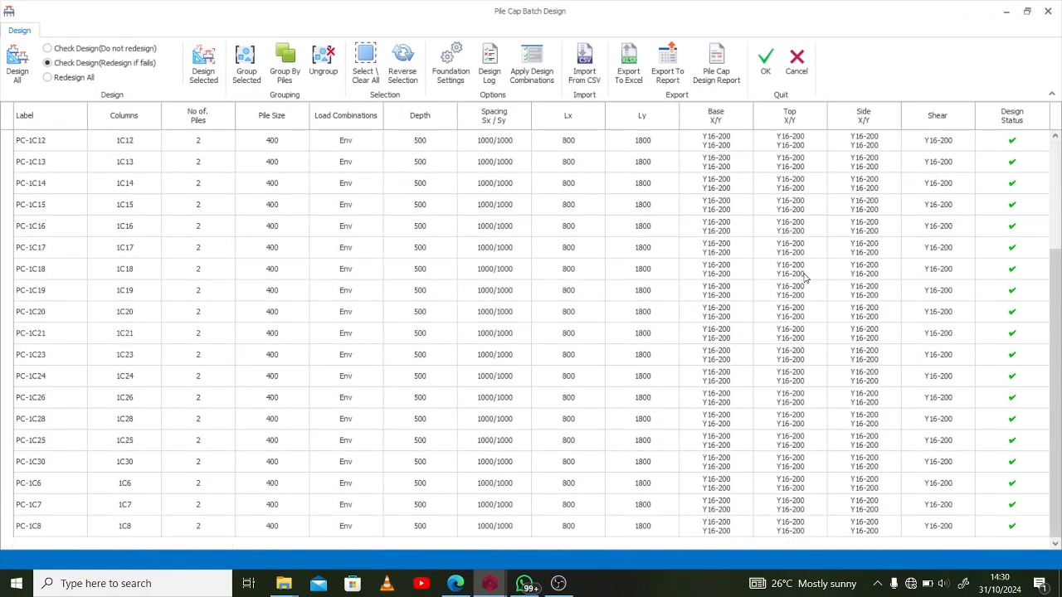
{"action": "scroll", "coordinate": [630, 200], "scroll_direction": "up", "scroll_amount": 5}
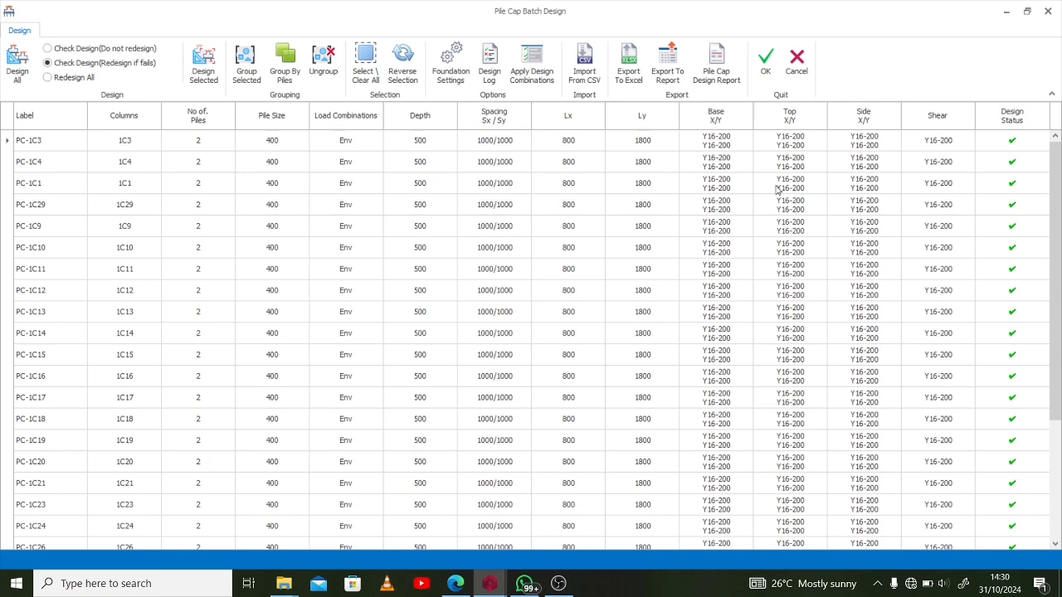
{"action": "scroll", "coordinate": [962, 294], "scroll_direction": "down", "scroll_amount": 3}
{"action": "scroll", "coordinate": [963, 294], "scroll_direction": "up", "scroll_amount": 3}
Check the individual design of pile cap PC-1C11 and run the batch design for all pile caps, redesigning if they fail
{"action": "left_click", "coordinate": [60, 140]}
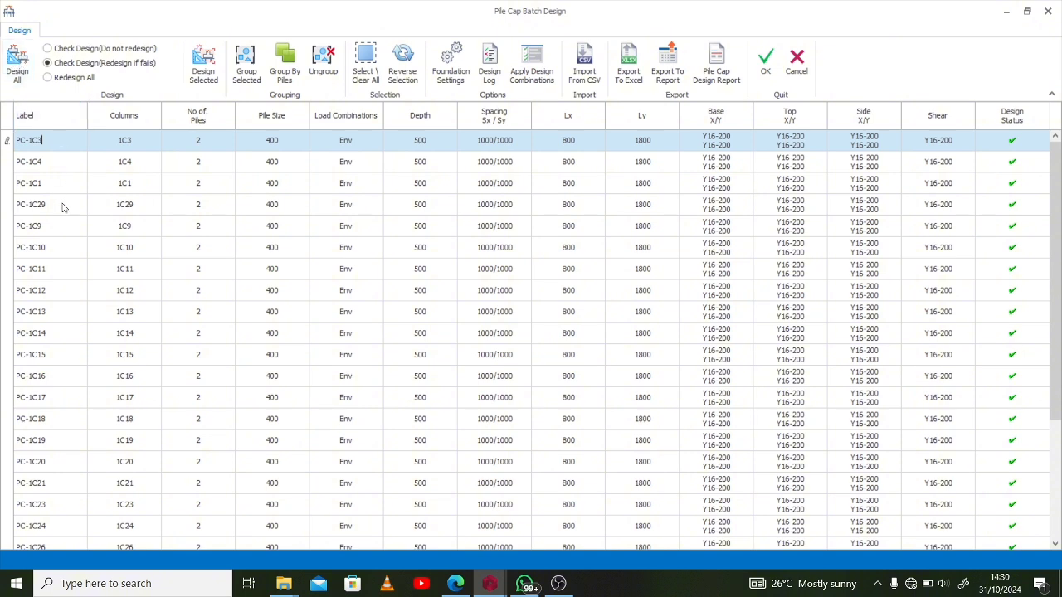
{"action": "left_click", "coordinate": [71, 270]}
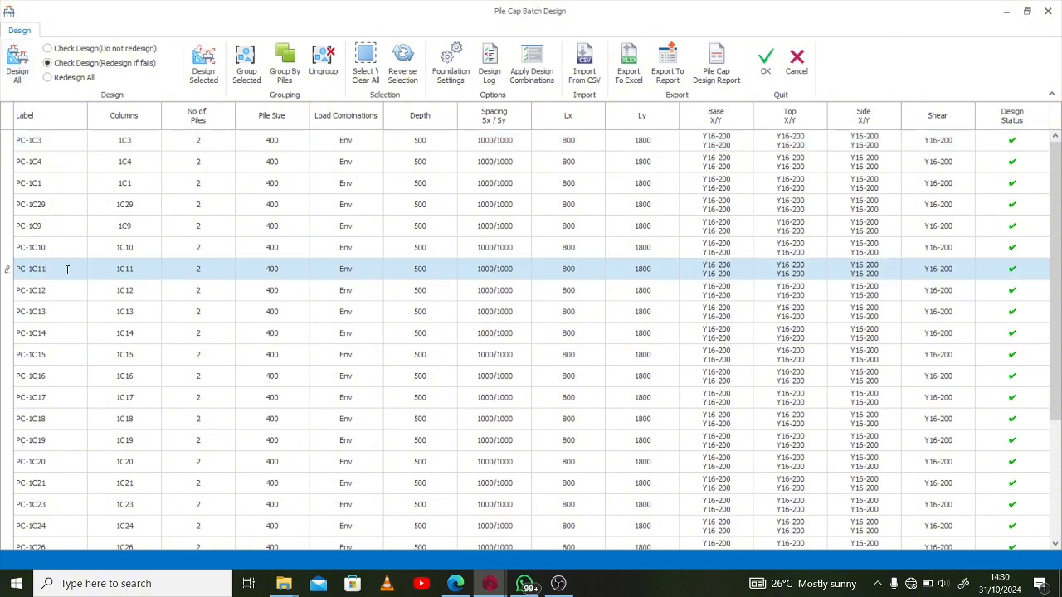
{"action": "left_click", "coordinate": [205, 68]}
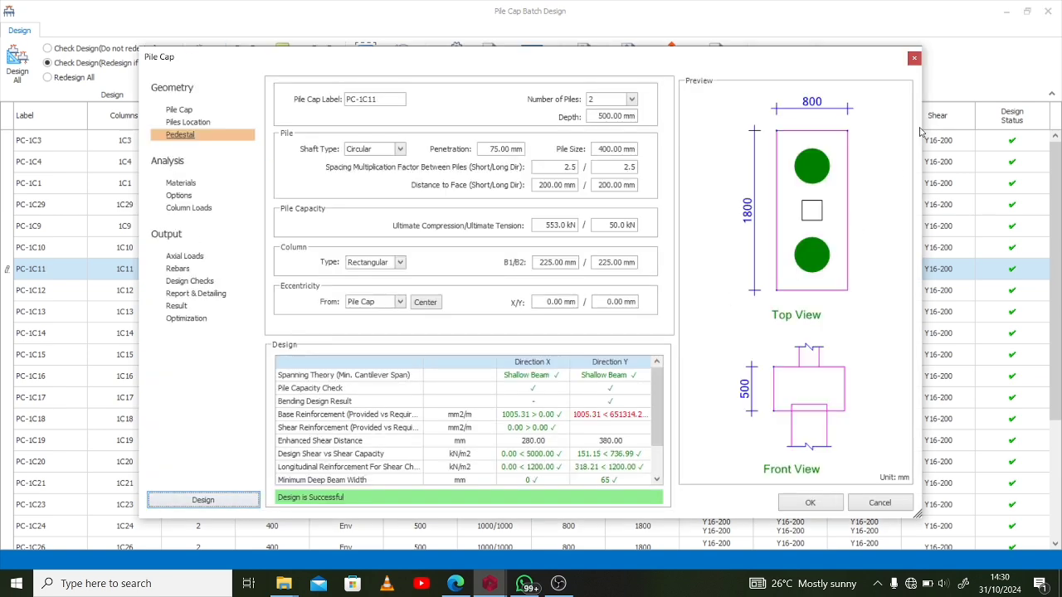
{"action": "left_click", "coordinate": [914, 57]}
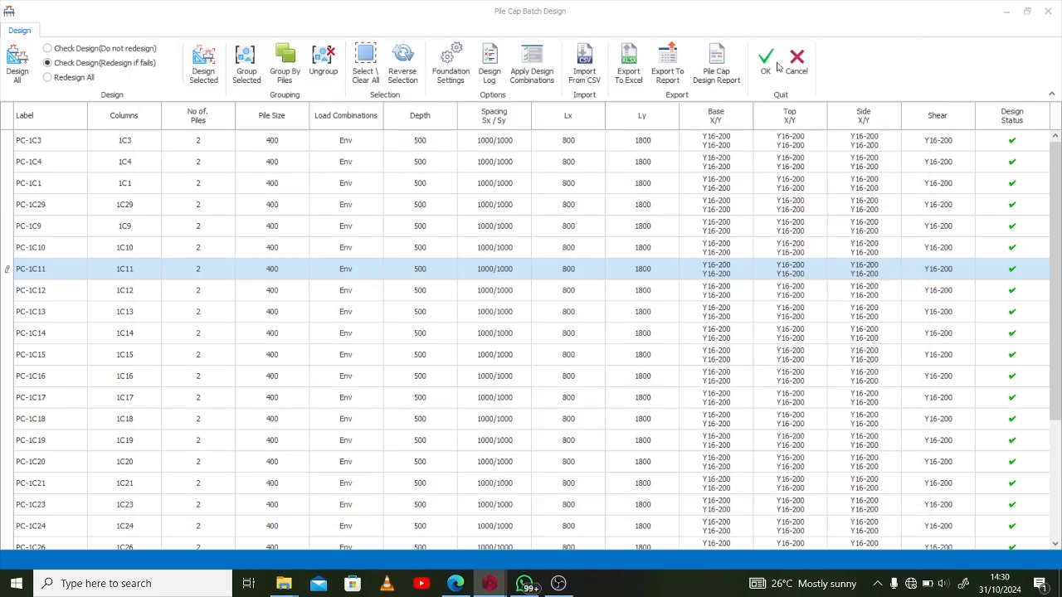
{"action": "left_click", "coordinate": [18, 66]}
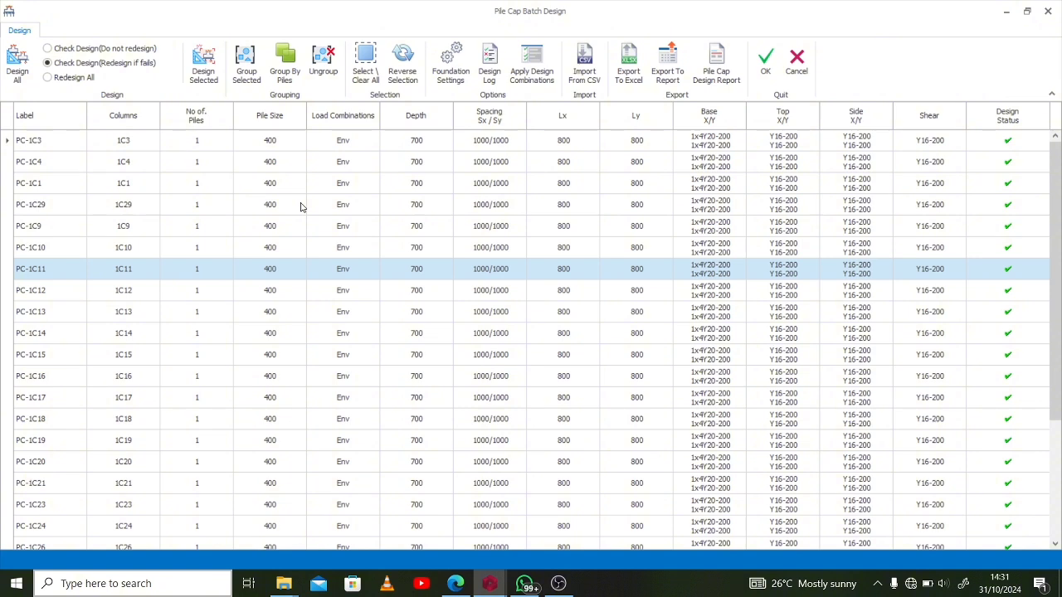
Select every pile cap in the batch list, group them together, and ungroup them
{"action": "left_click", "coordinate": [544, 147]}
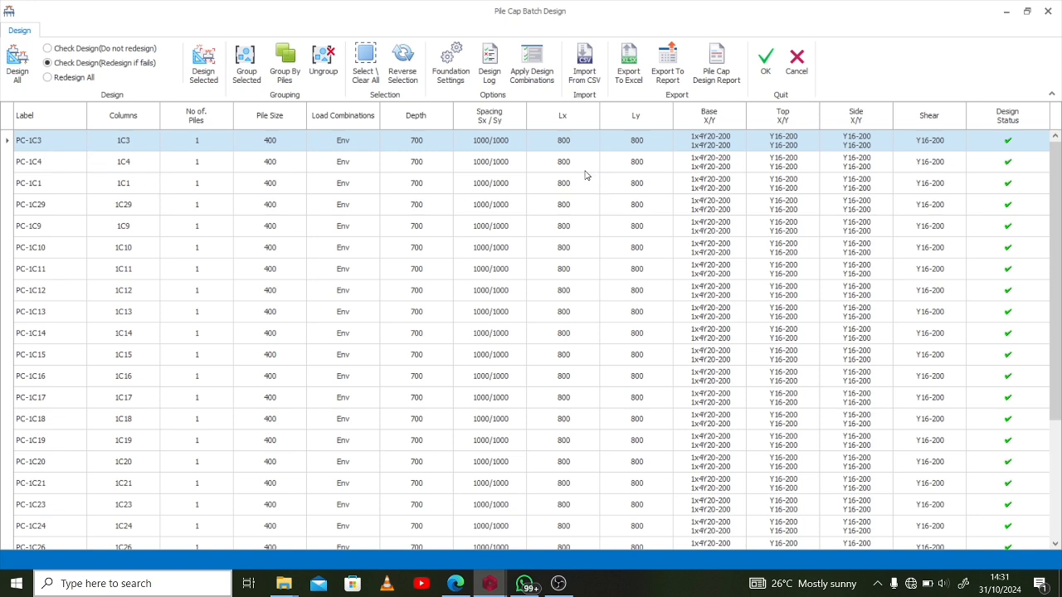
{"action": "left_click_drag", "start_coordinate": [585, 173], "coordinate": [571, 526]}
{"action": "scroll", "coordinate": [552, 414], "scroll_direction": "down", "scroll_amount": 3}
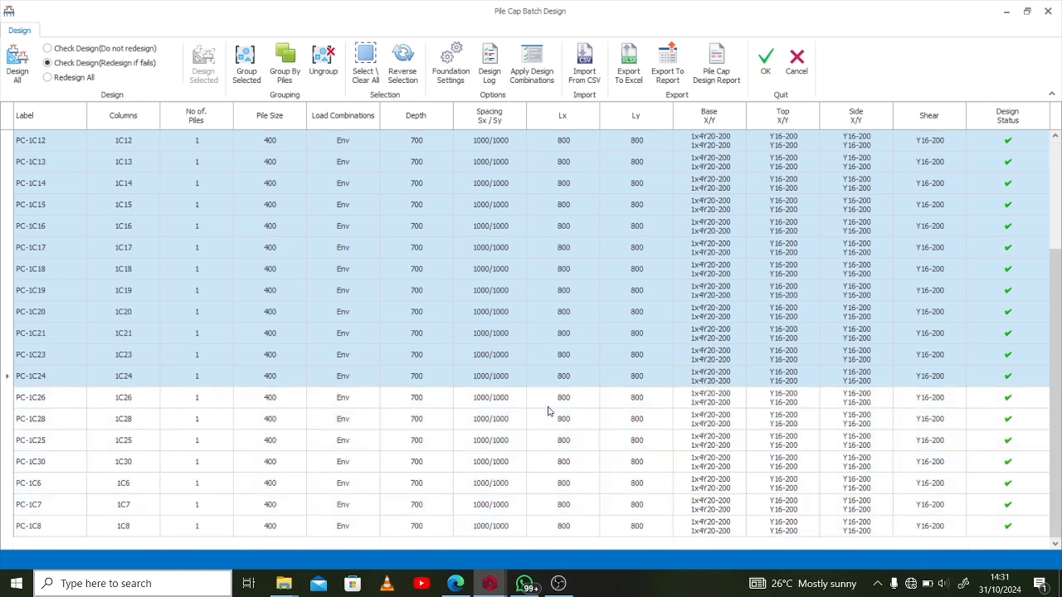
{"action": "left_click_drag", "start_coordinate": [558, 419], "coordinate": [578, 524]}
{"action": "scroll", "coordinate": [571, 491], "scroll_direction": "up", "scroll_amount": 3}
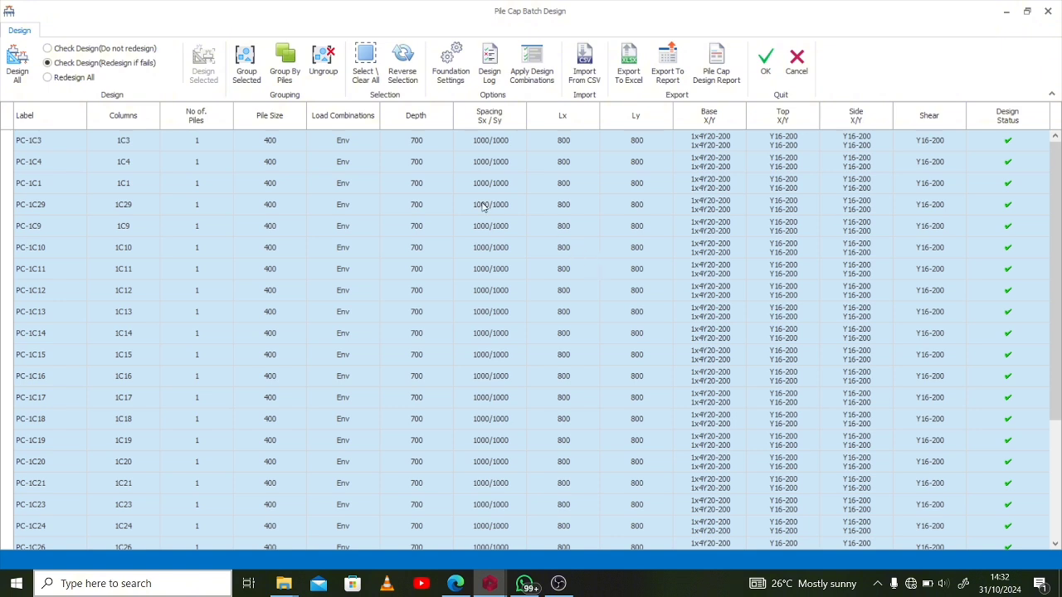
{"action": "left_click", "coordinate": [246, 75]}
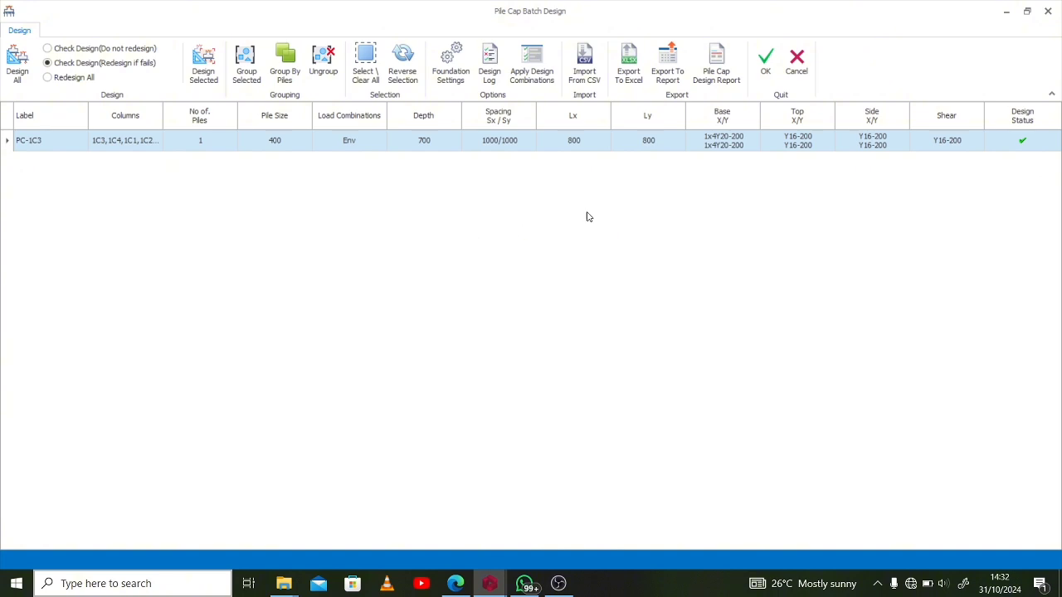
{"action": "left_click", "coordinate": [323, 67]}
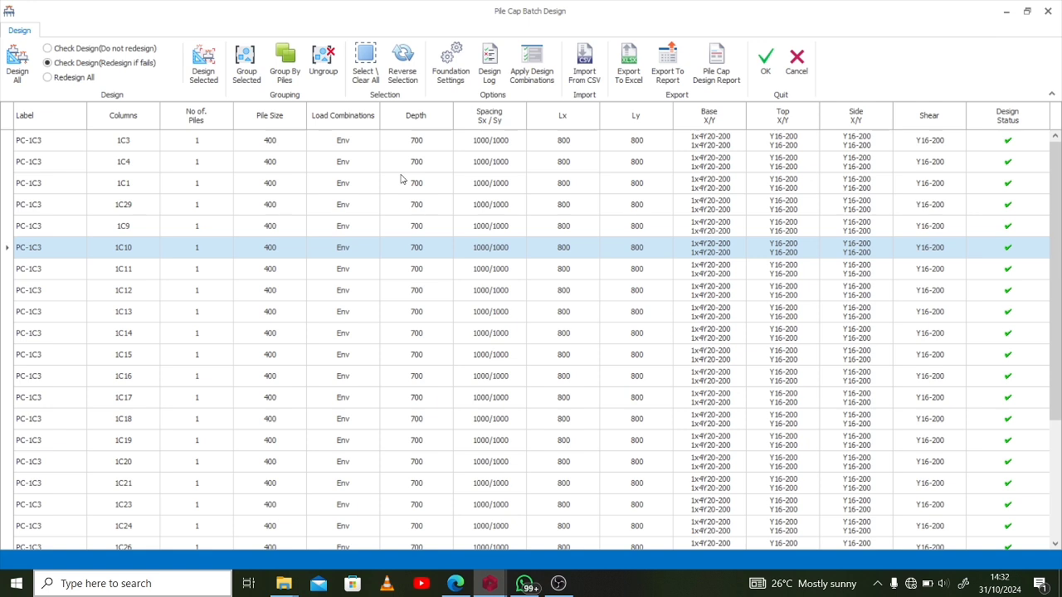
Group all the listed pile caps into a single group and accept the batch design
{"action": "key", "text": "ctrl+a"}
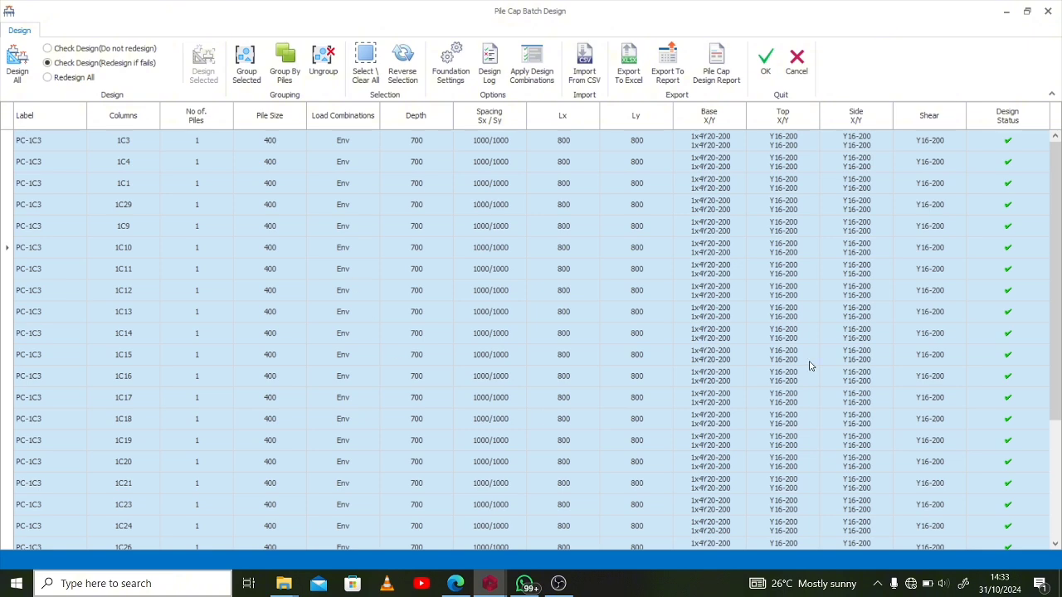
{"action": "left_click", "coordinate": [250, 61]}
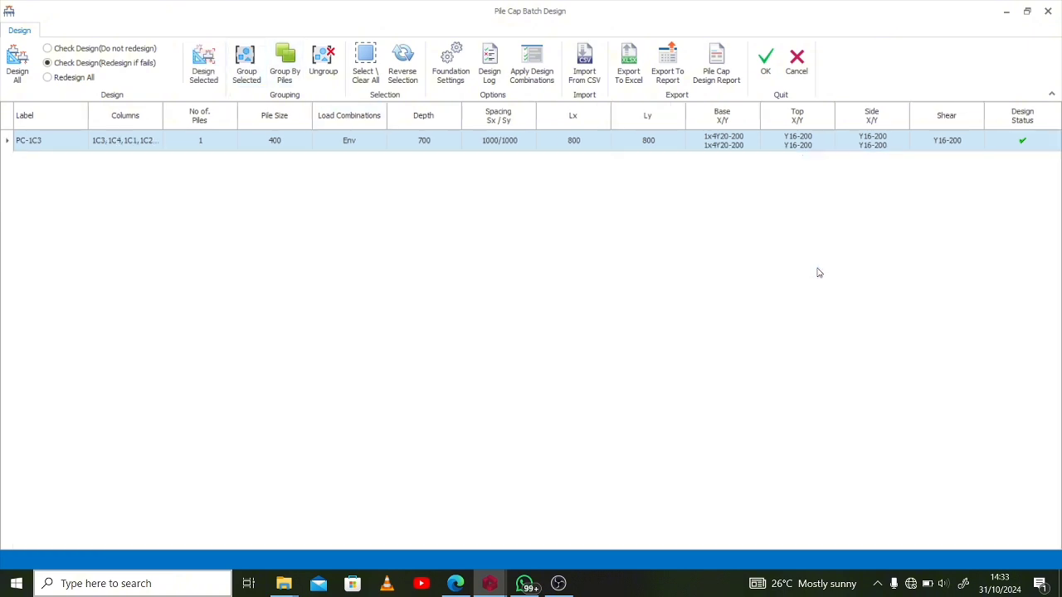
{"action": "left_click", "coordinate": [763, 64]}
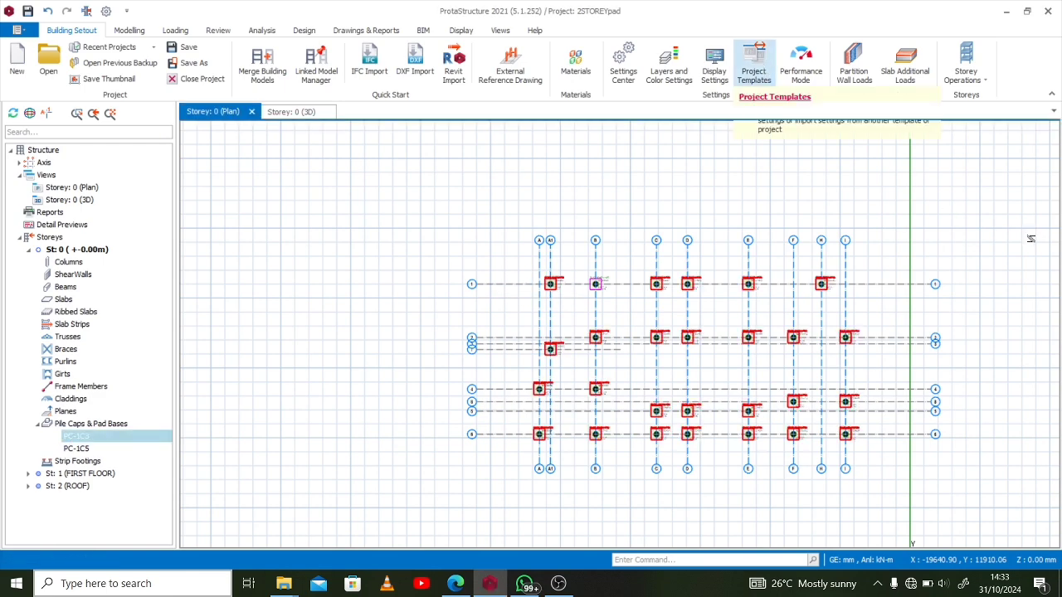
Examine the inserted pile caps and piles in the storey 0 plan and 3D views
{"action": "scroll", "coordinate": [962, 315], "scroll_direction": "up", "scroll_amount": 2}
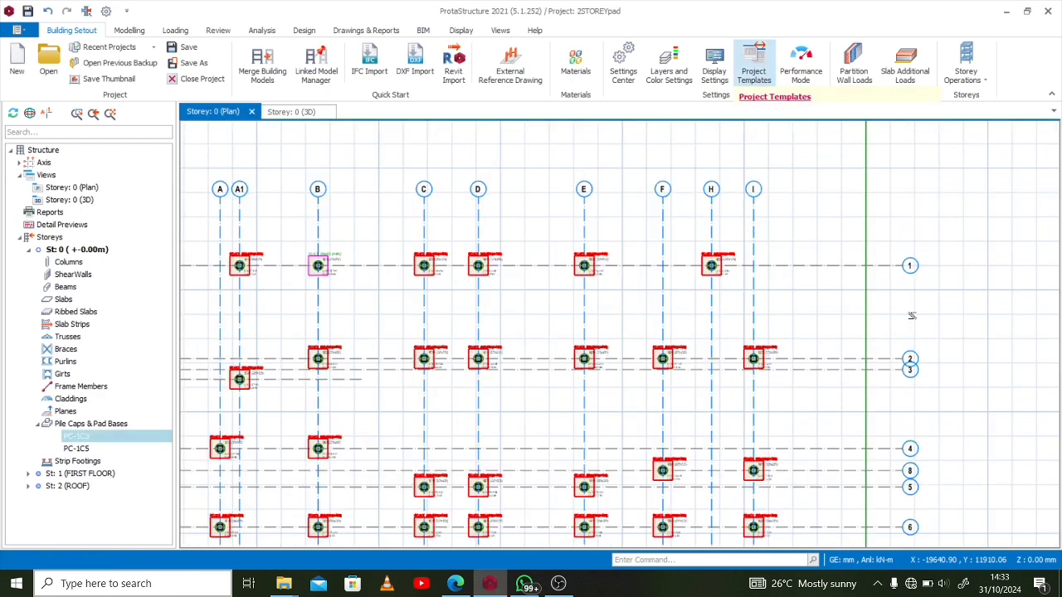
{"action": "scroll", "coordinate": [911, 281], "scroll_direction": "down", "scroll_amount": 3}
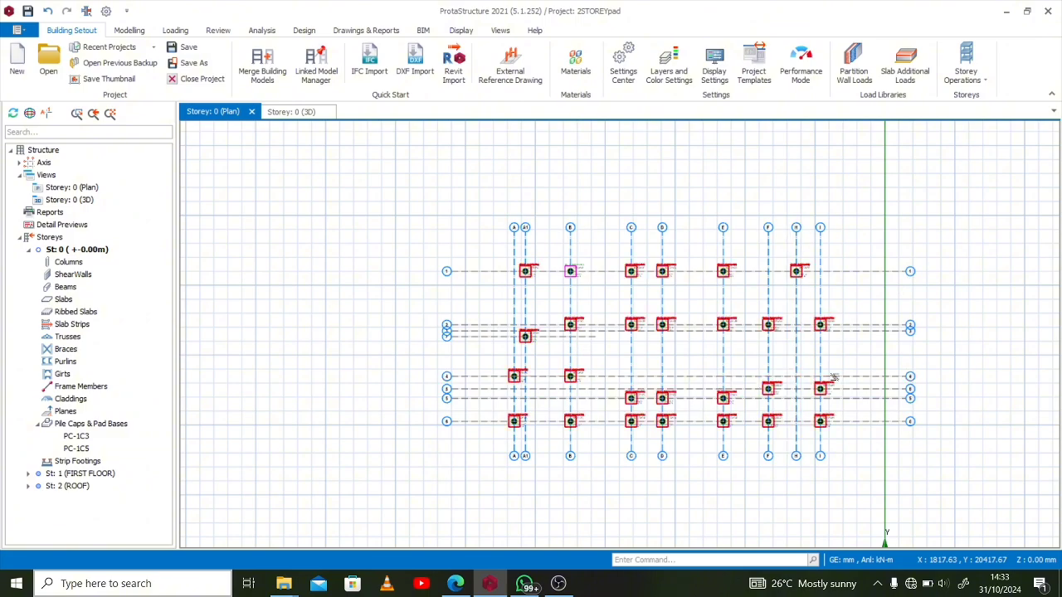
{"action": "scroll", "coordinate": [829, 379], "scroll_direction": "up", "scroll_amount": 1}
{"action": "left_click", "coordinate": [284, 116]}
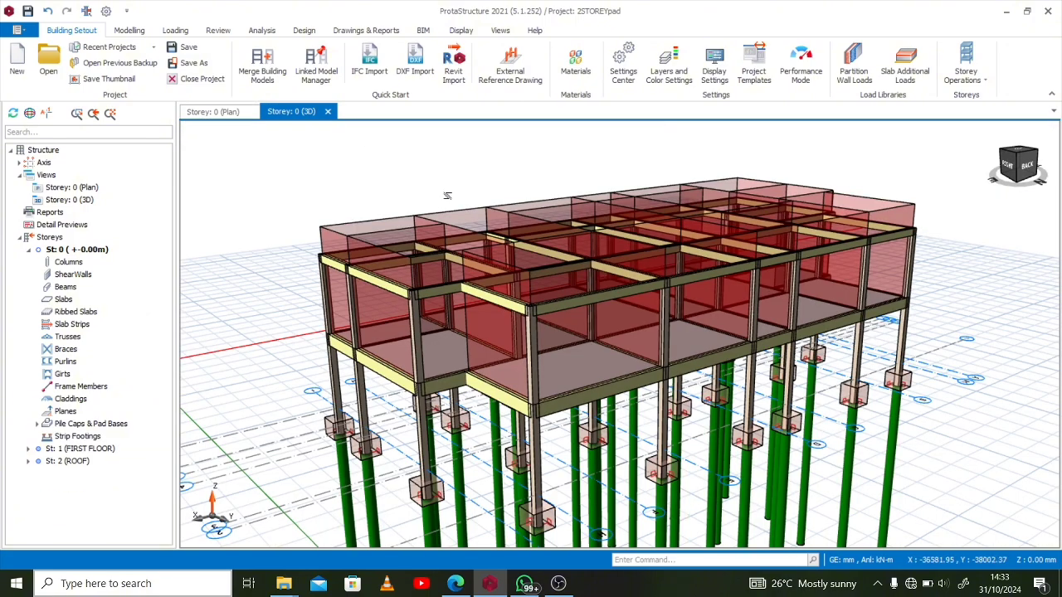
{"action": "scroll", "coordinate": [463, 244], "scroll_direction": "down", "scroll_amount": 2}
{"action": "middle_click_drag", "start_coordinate": [778, 459], "coordinate": [360, 308]}
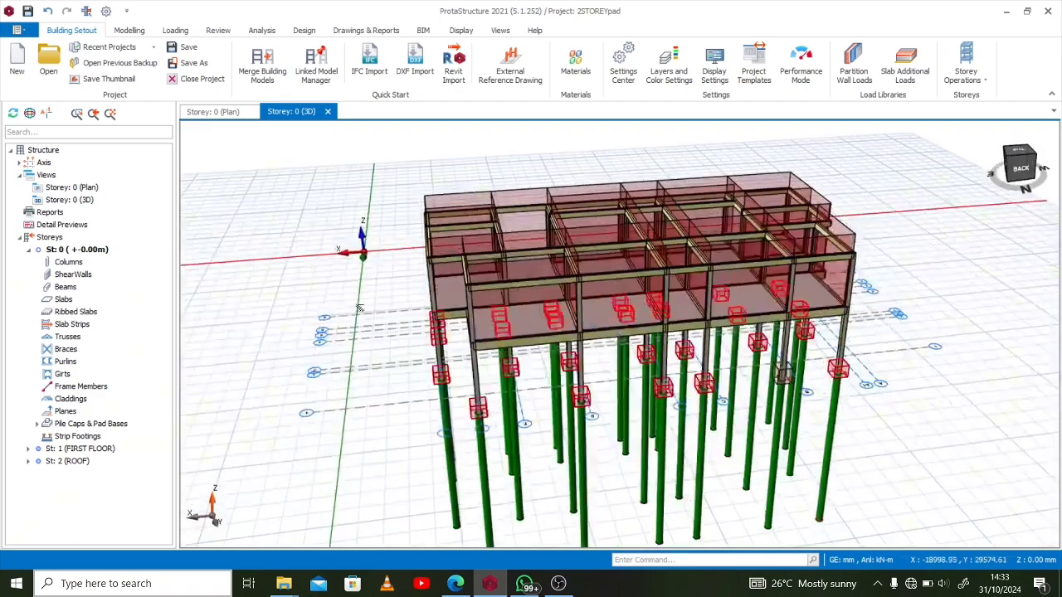
{"action": "left_click", "coordinate": [212, 111]}
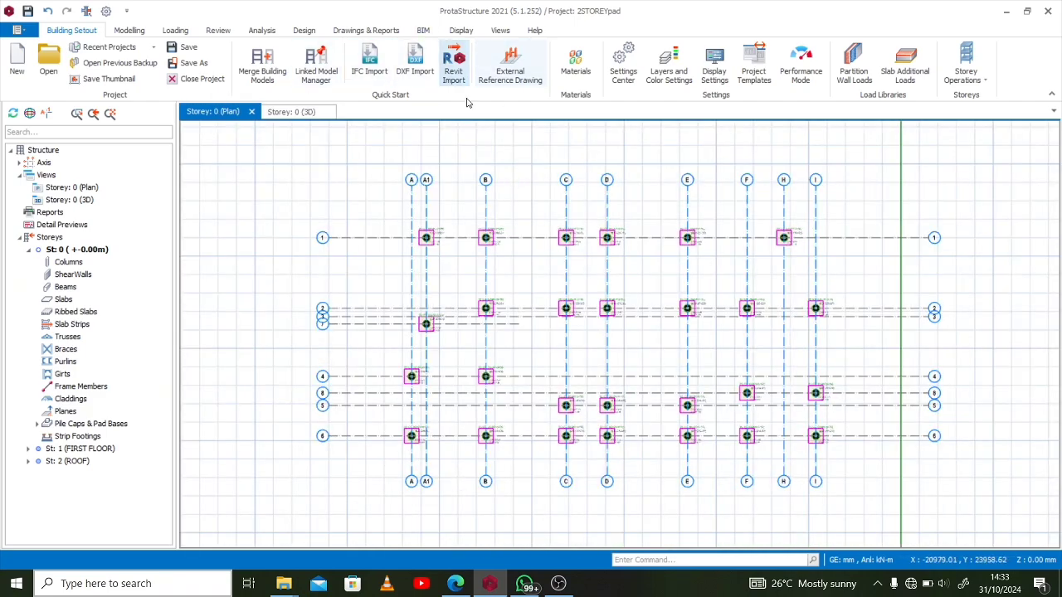
{"action": "scroll", "coordinate": [816, 271], "scroll_direction": "up", "scroll_amount": 2}
{"action": "middle_click_drag", "start_coordinate": [852, 263], "coordinate": [852, 240]}
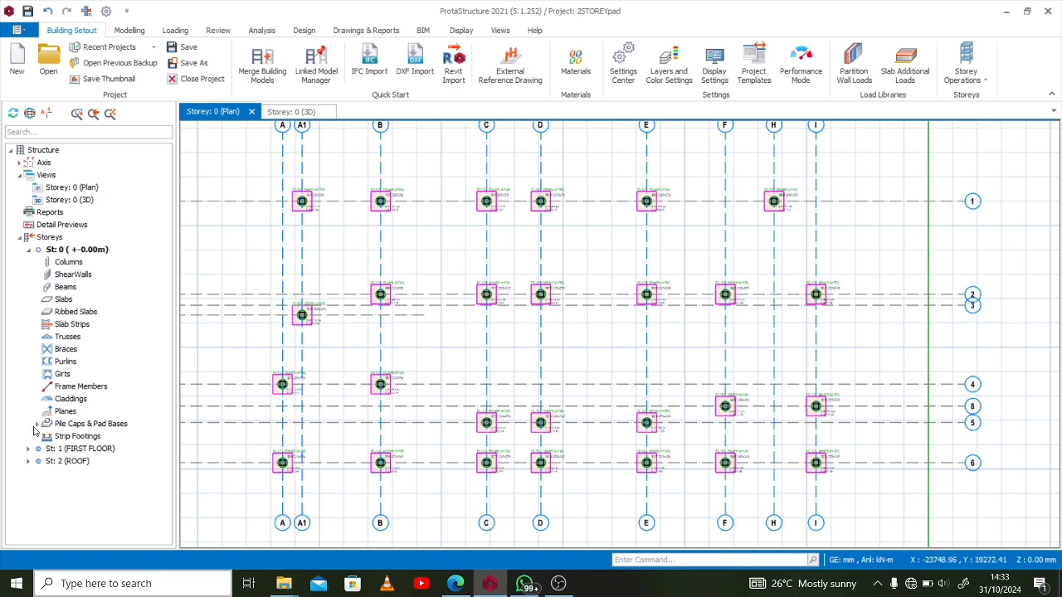
{"action": "left_click", "coordinate": [545, 209]}
{"action": "key", "text": "Escape"}
Select pile caps PC-1C3 and PC-1C5 in the structure tree and open their properties for batch design
{"action": "left_click", "coordinate": [38, 424]}
{"action": "left_click", "coordinate": [85, 427]}
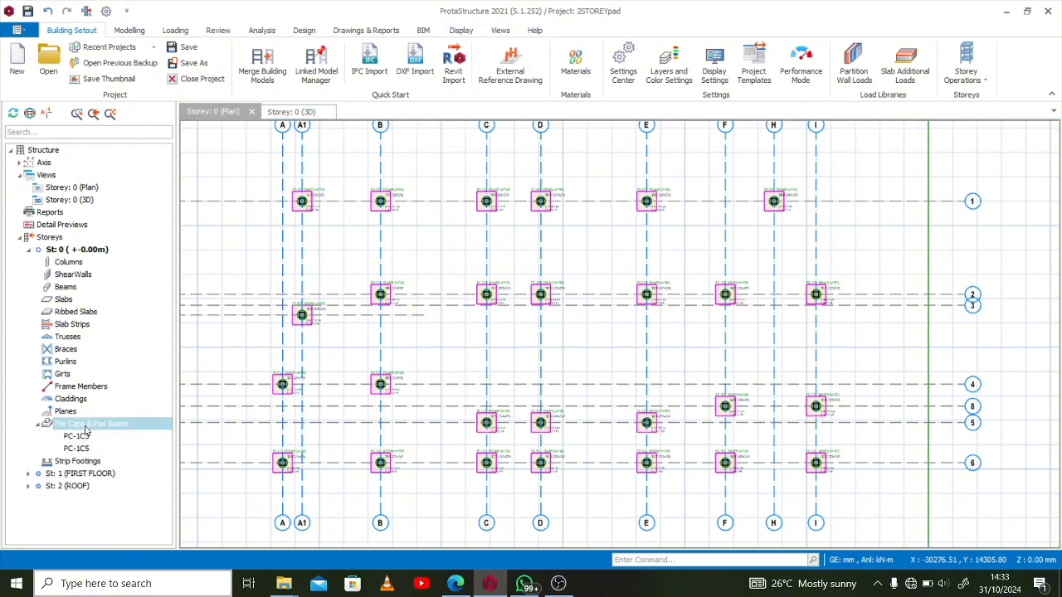
{"action": "left_click", "coordinate": [86, 435]}
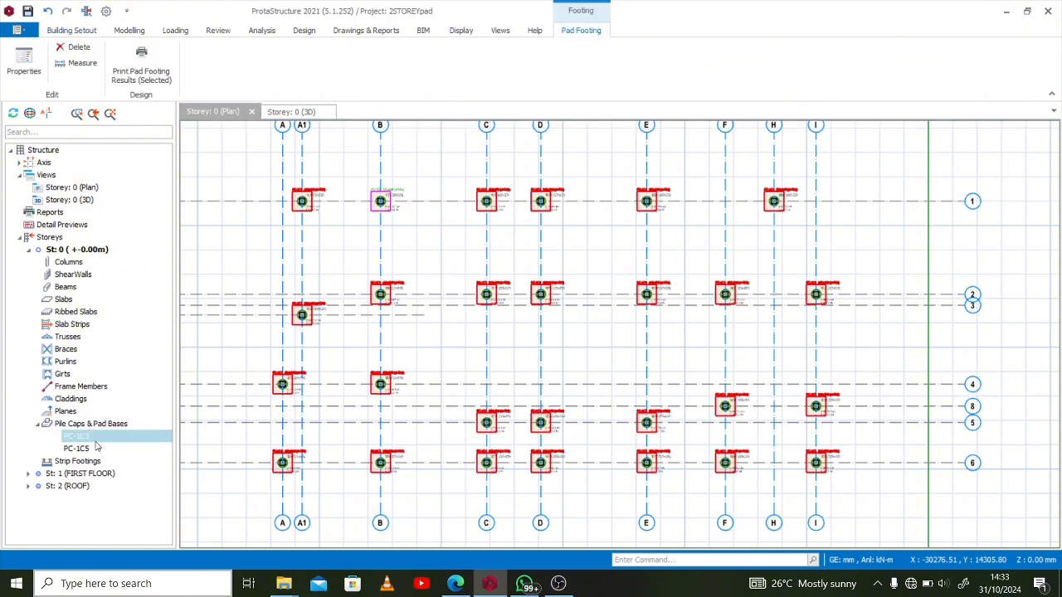
{"action": "left_click", "coordinate": [77, 449], "text": "ctrl"}
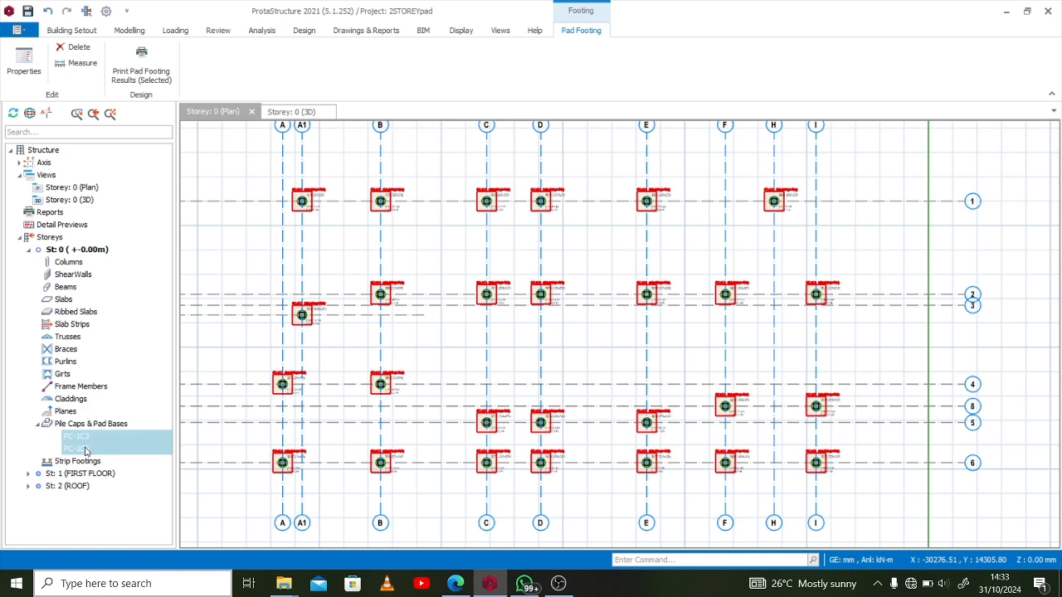
{"action": "right_click", "coordinate": [98, 441]}
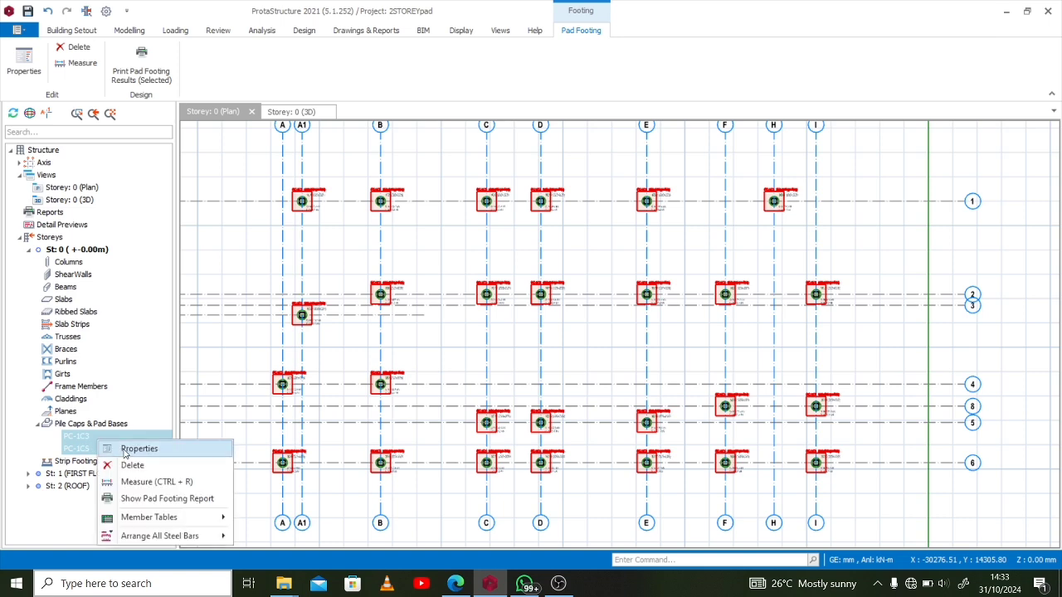
{"action": "left_click", "coordinate": [125, 450]}
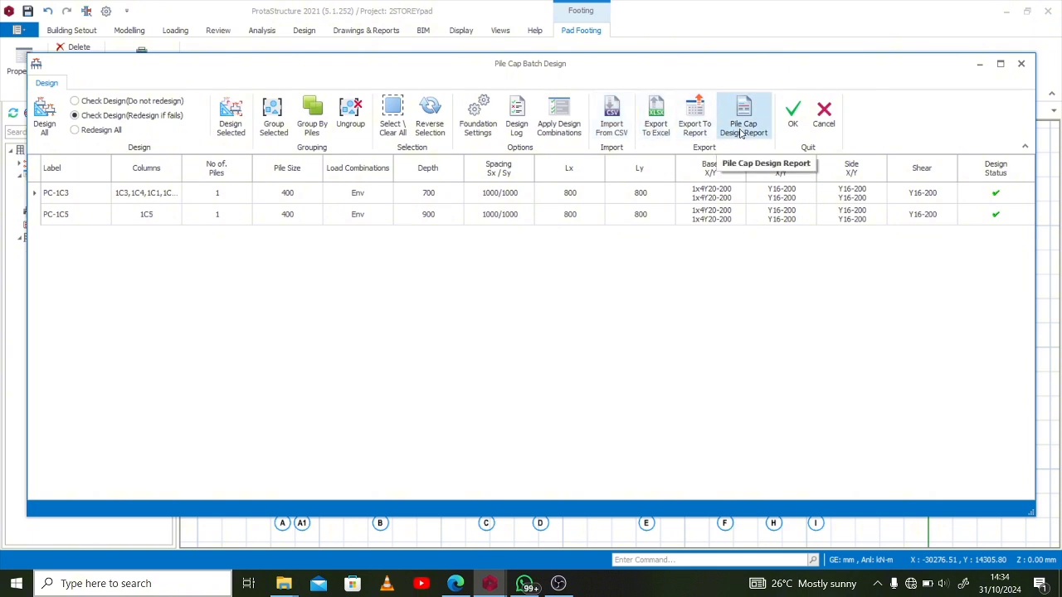
Generate the pile cap design report for PC-1C3 and PC-1C5 and review its drawings, design summaries and reinforcement tables
{"action": "left_click", "coordinate": [736, 131]}
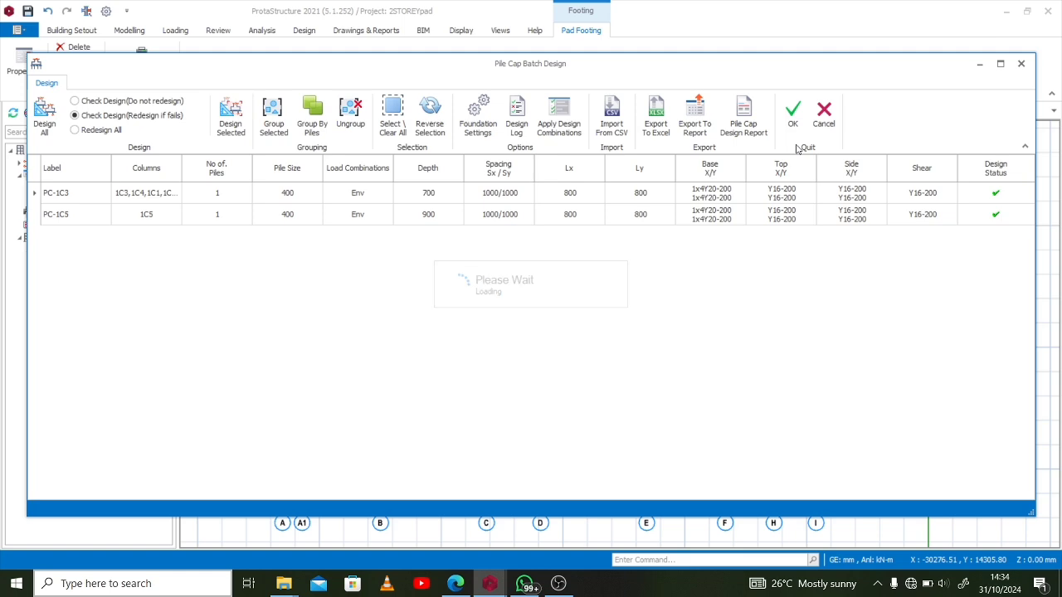
{"action": "scroll", "coordinate": [633, 213], "scroll_direction": "down", "scroll_amount": 15}
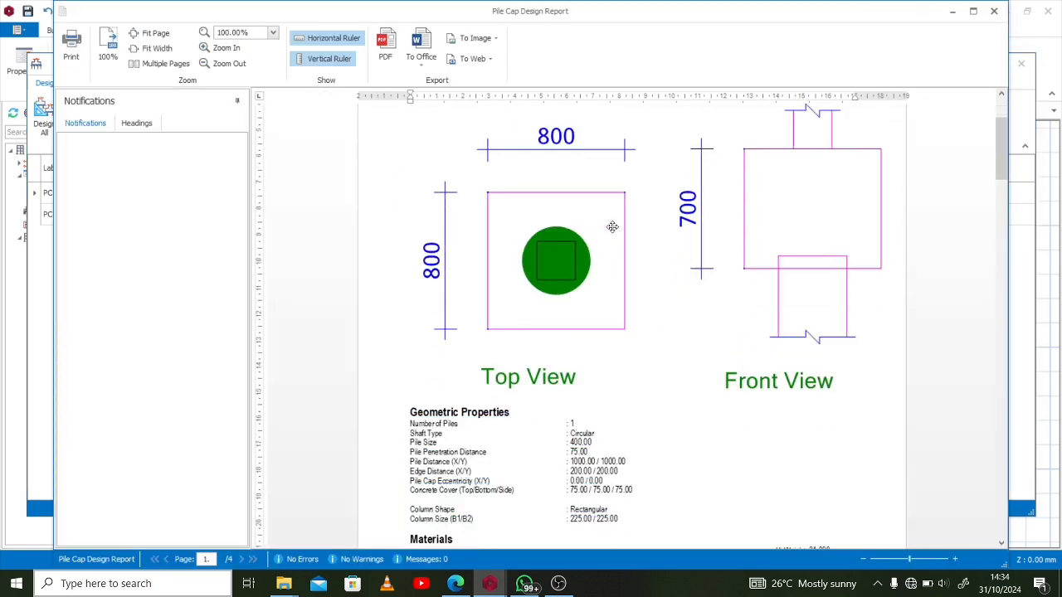
{"action": "scroll", "coordinate": [634, 273], "scroll_direction": "down", "scroll_amount": 15}
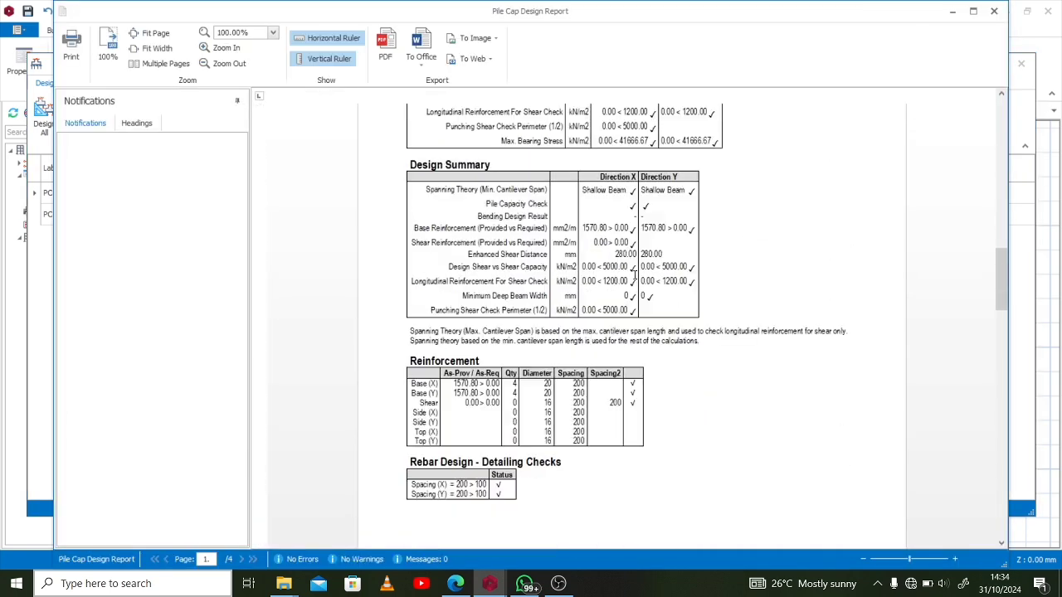
{"action": "scroll", "coordinate": [631, 273], "scroll_direction": "down", "scroll_amount": 15}
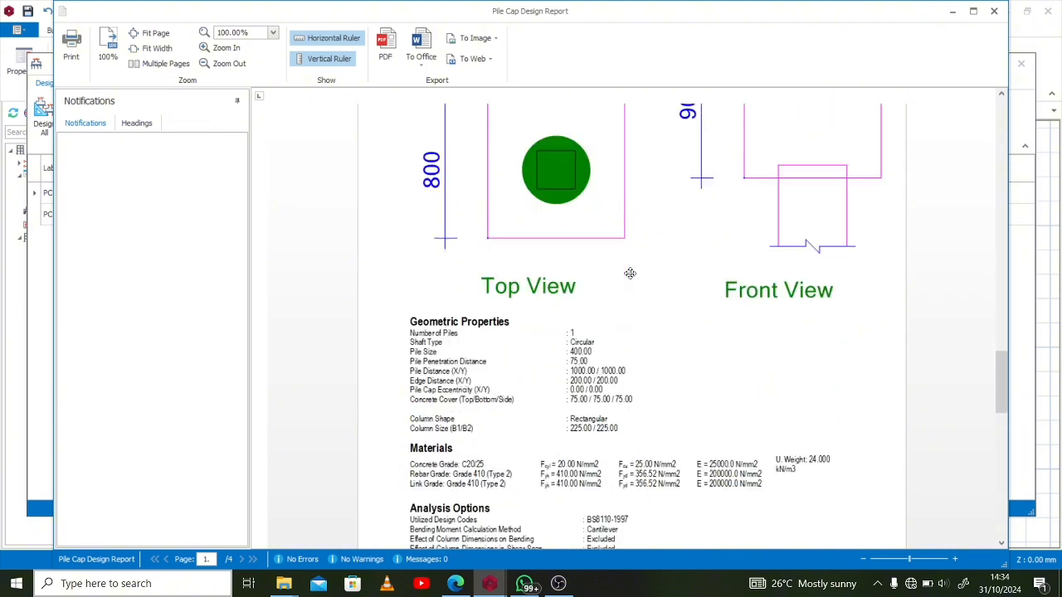
{"action": "scroll", "coordinate": [631, 267], "scroll_direction": "down", "scroll_amount": 3}
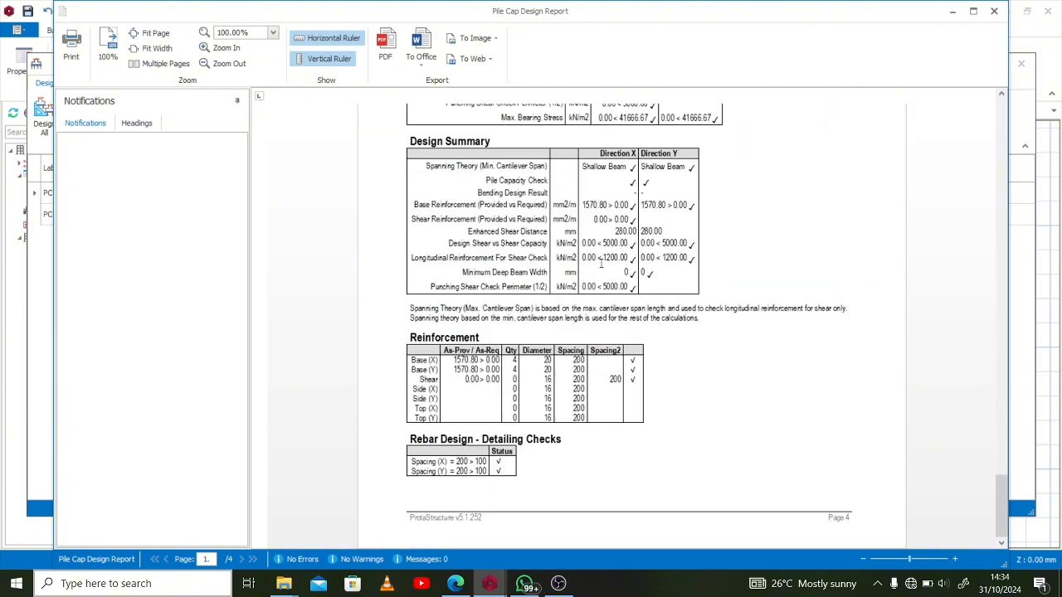
Try the report's print command, and close the design report and the pile cap batch design window
{"action": "left_click", "coordinate": [73, 55]}
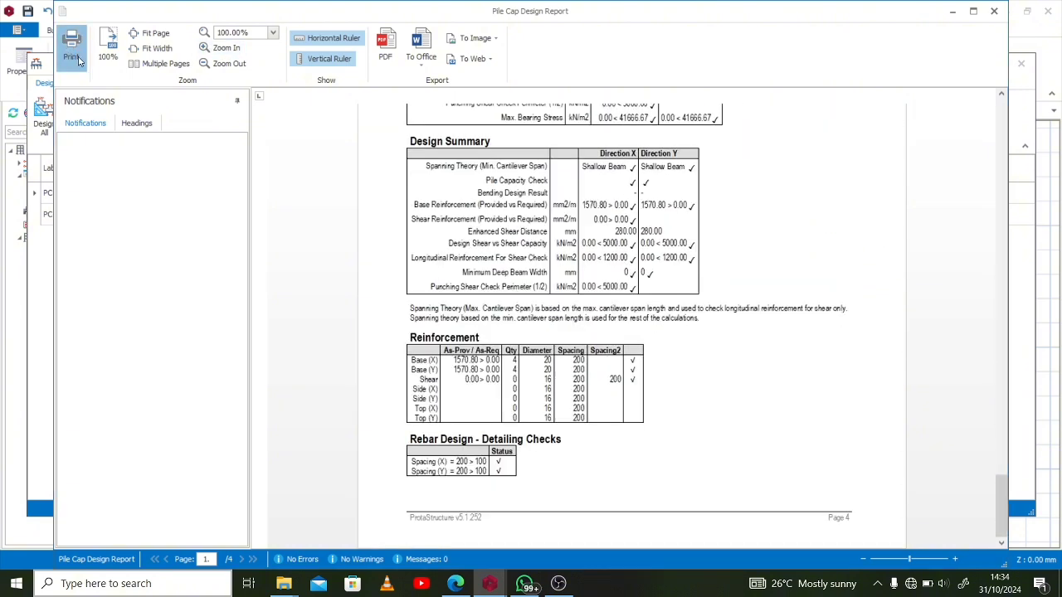
{"action": "left_click", "coordinate": [647, 322]}
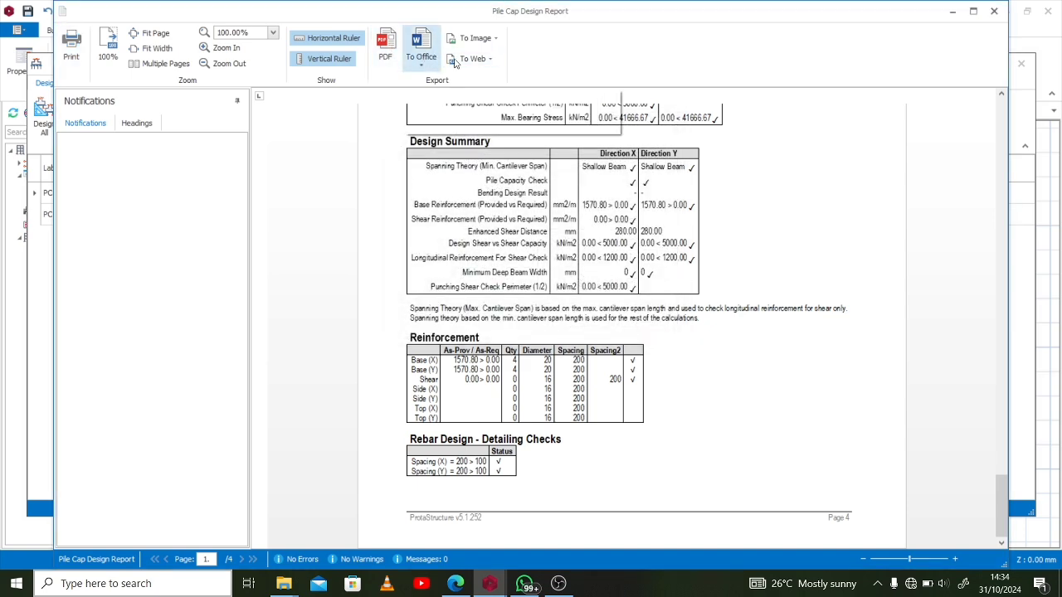
{"action": "left_click", "coordinate": [994, 10]}
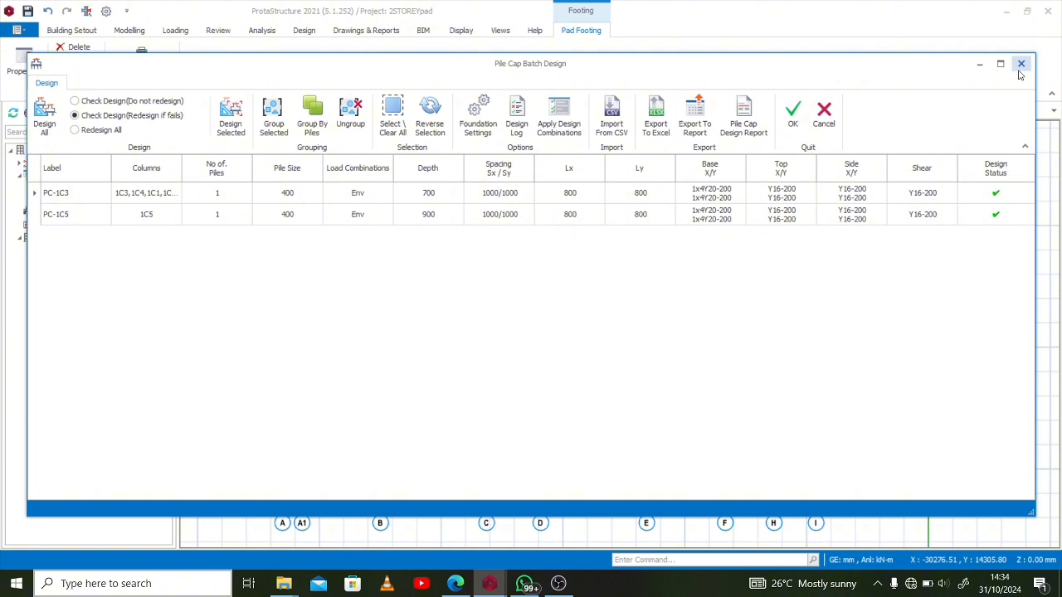
{"action": "left_click", "coordinate": [1022, 67]}
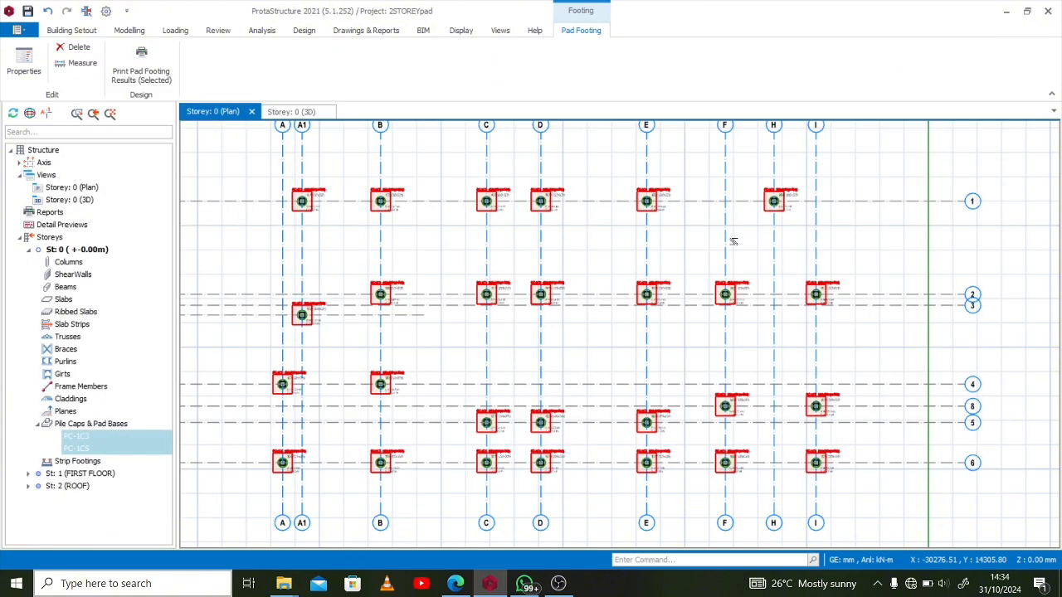
Generate the pad base and pile cap detail drawings for storey 0 and inspect the PC-1C5 and PC-1C3 details
{"action": "left_click", "coordinate": [360, 30]}
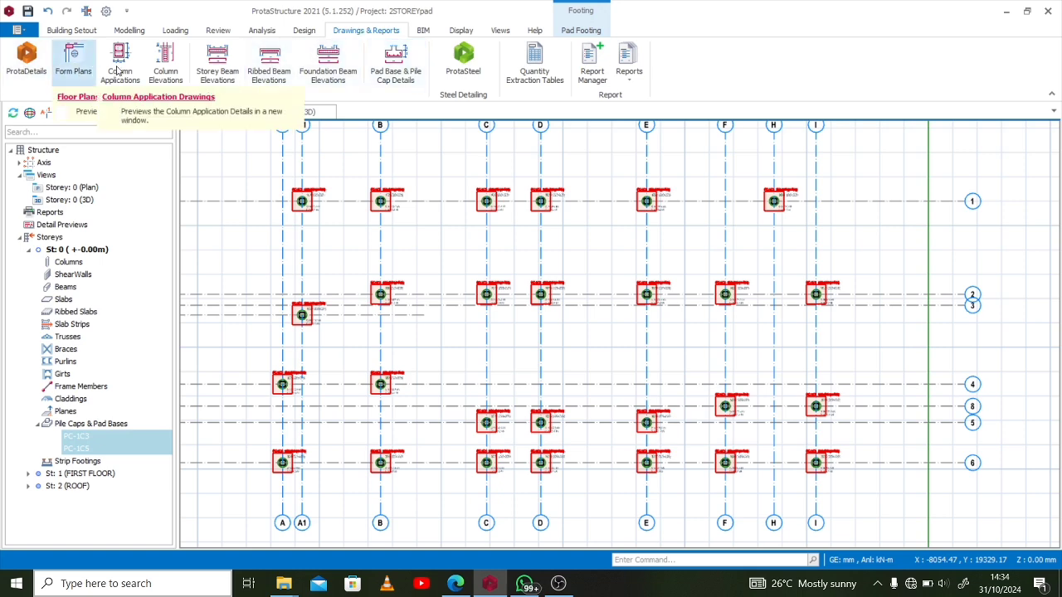
{"action": "left_click", "coordinate": [406, 78]}
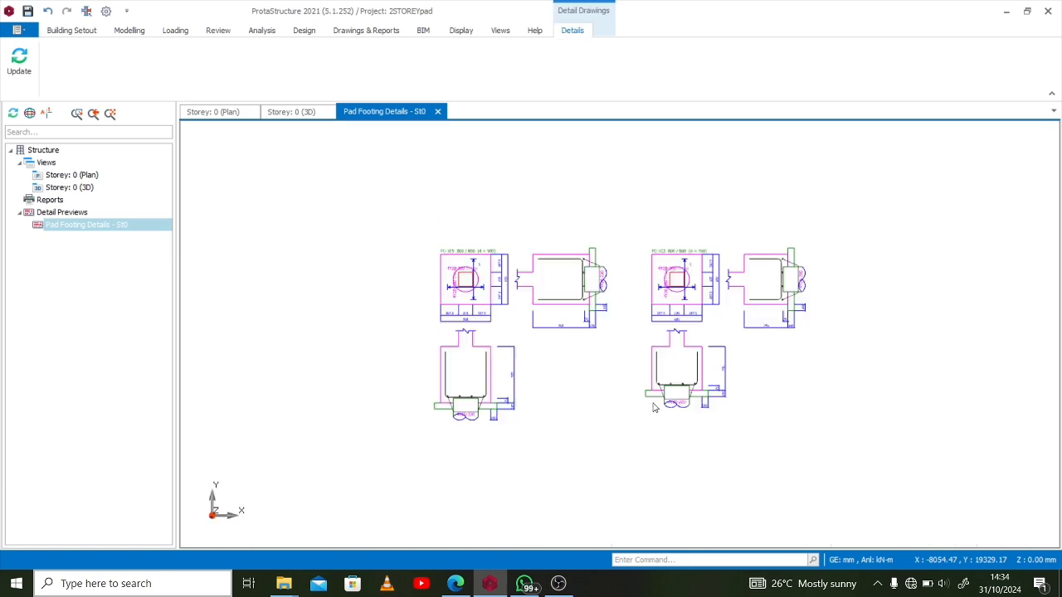
{"action": "scroll", "coordinate": [653, 408], "scroll_direction": "up", "scroll_amount": 3}
{"action": "scroll", "coordinate": [625, 396], "scroll_direction": "down", "scroll_amount": 2}
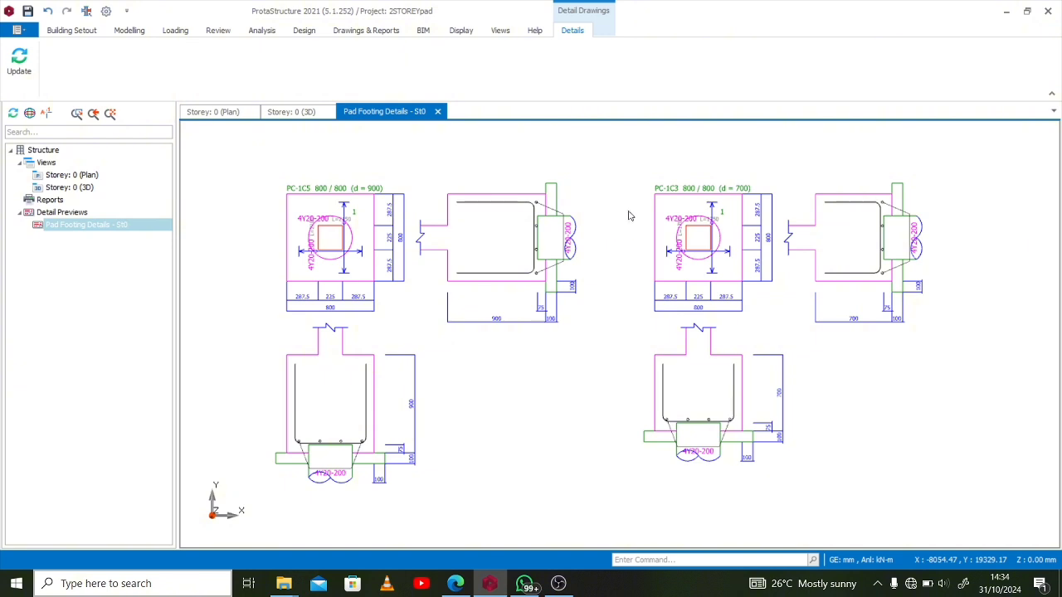